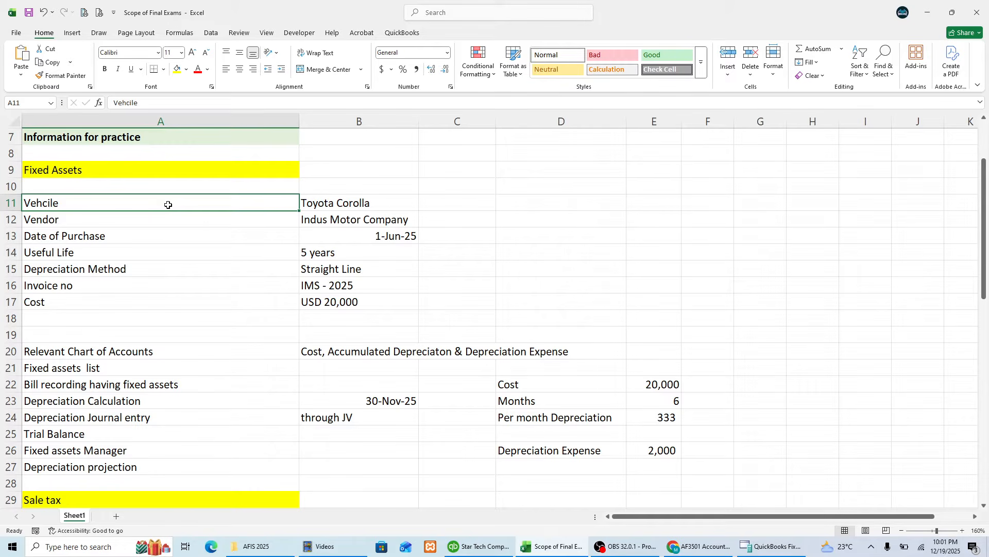
Step: Review the vehicle's purchase details in the Fixed Assets section, from the vehicle name through the cost
key(Right)
key(Left)
key(Down)
key(Down)
key(Down)
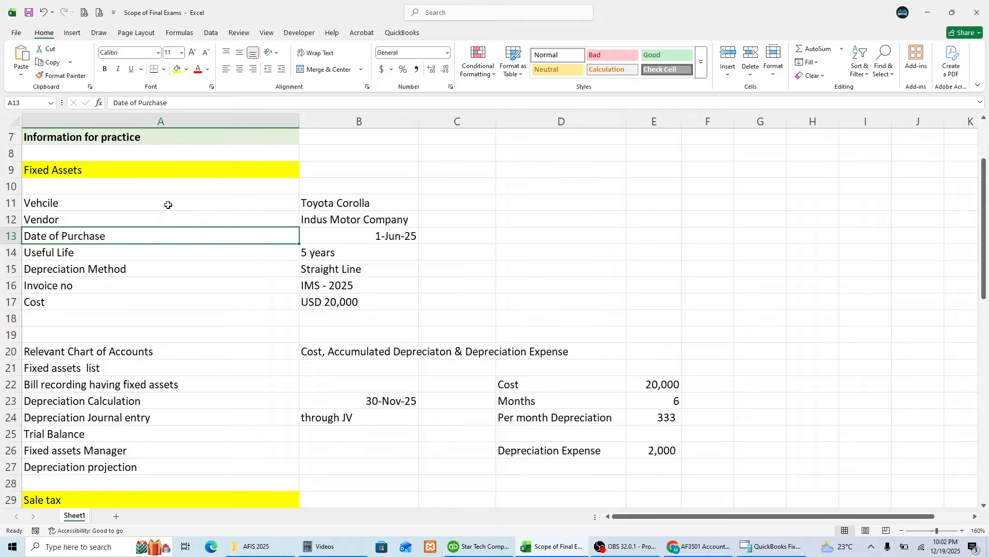
key(Down)
key(Down)
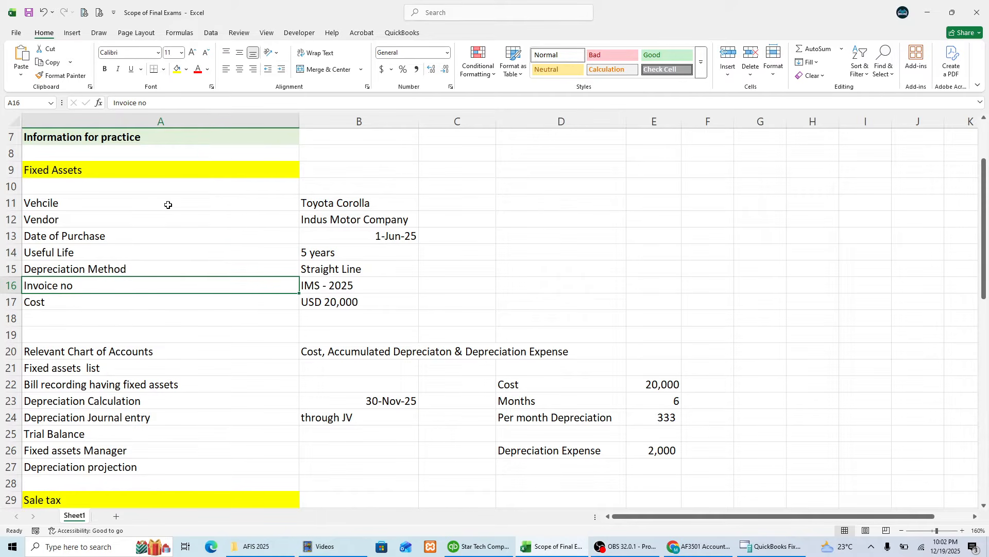
Step: Review the fixed-asset task list, starting with the relevant chart of accounts and covering depreciation, trial balance and Fixed Assets Manager
key(Down)
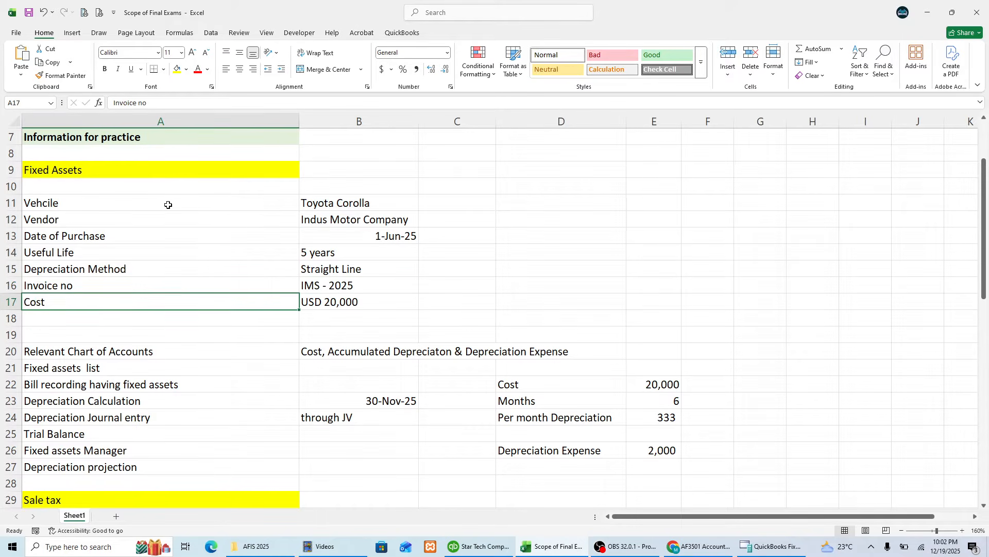
key(Down)
key(Down)
key(Down)
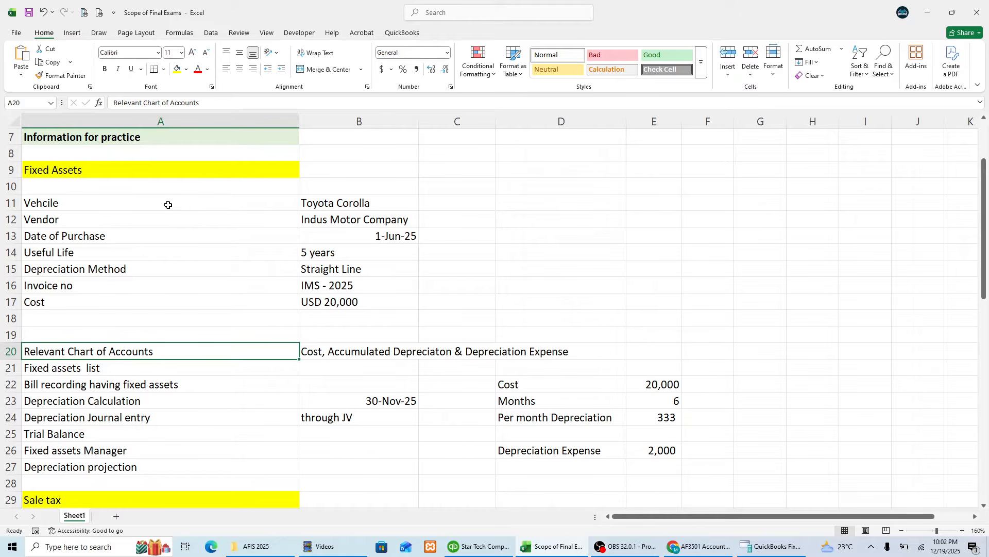
key(Down)
key(Down)
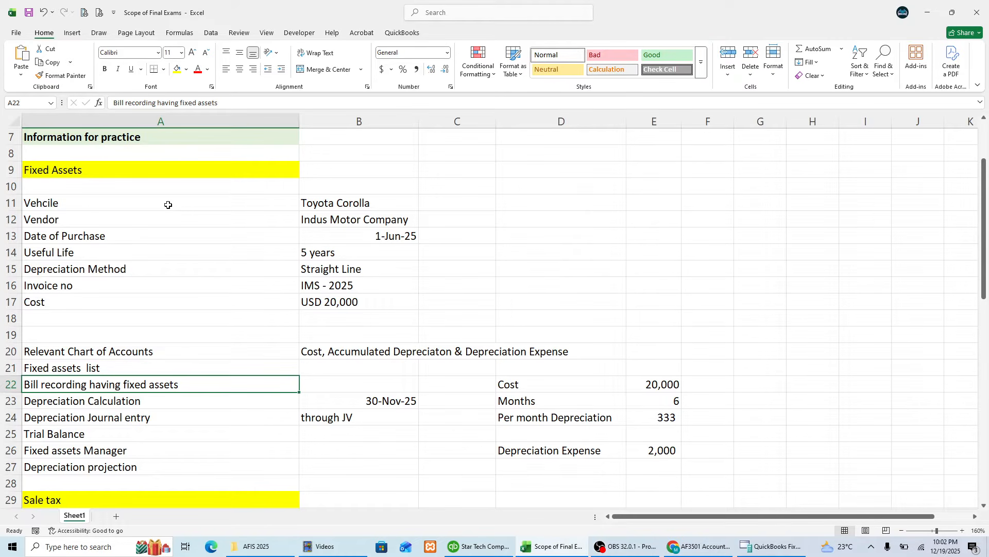
key(Down)
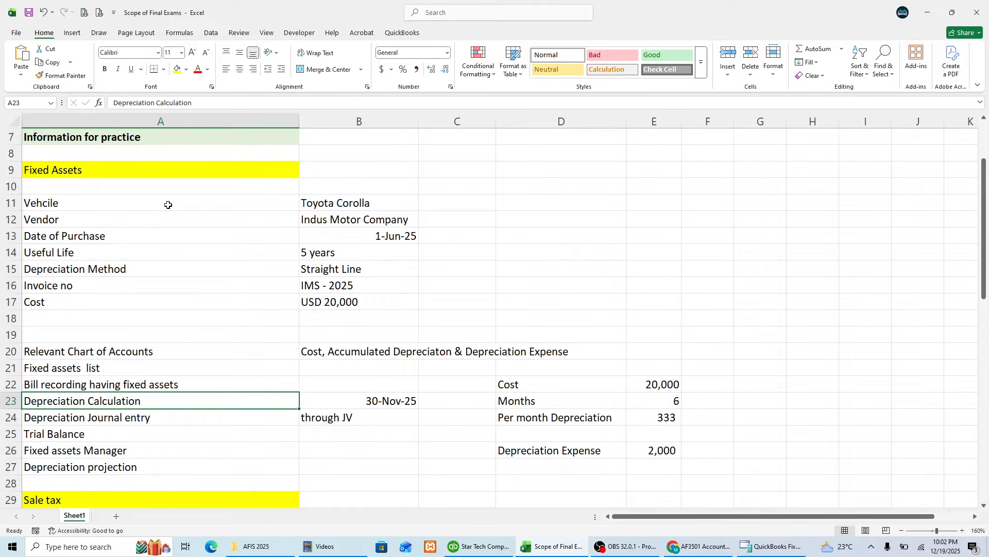
key(Down)
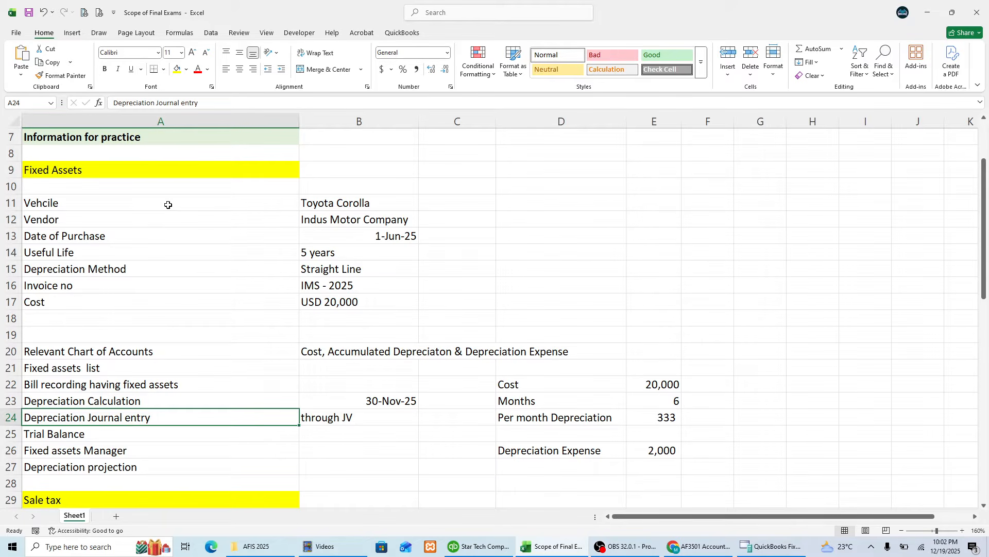
key(Down)
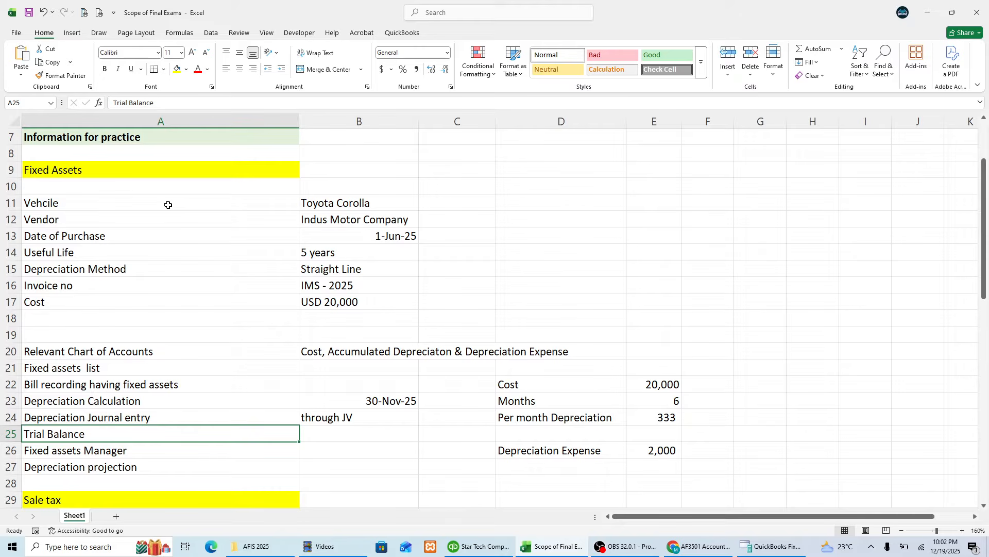
key(Up)
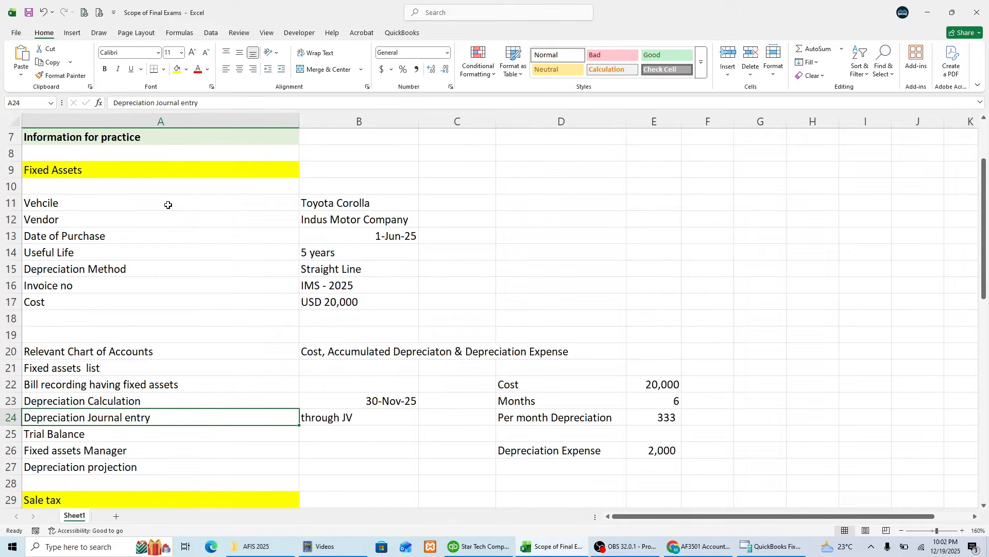
key(Up)
key(Down)
key(Down)
key(Down)
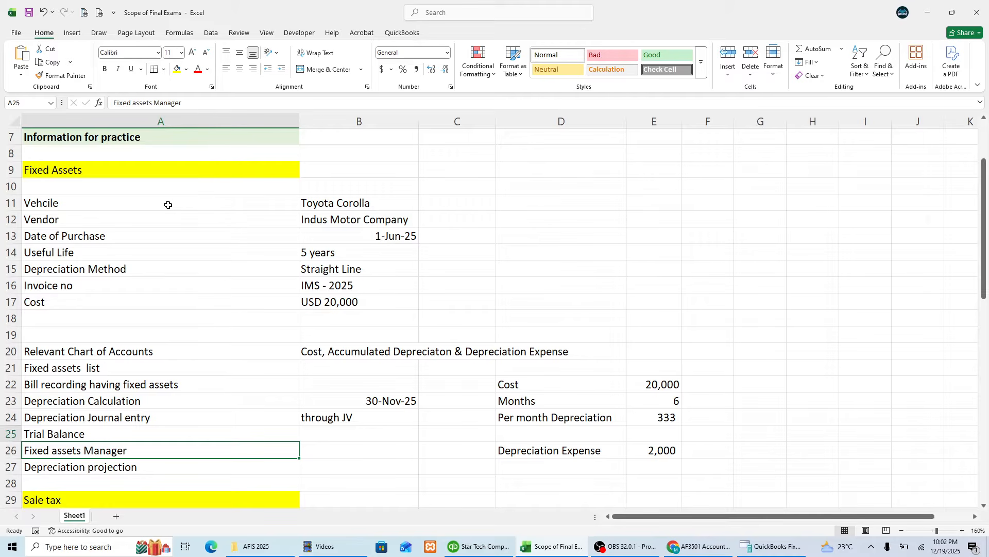
key(Up)
key(Down)
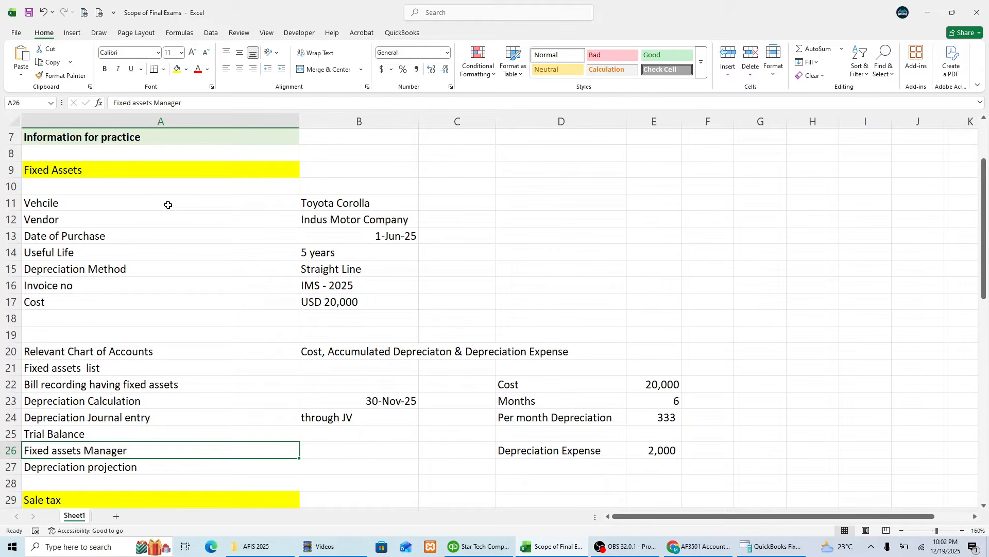
key(Up)
key(Up)
key(Up)
key(Up)
key(Up)
key(Up)
key(Up)
key(Up)
key(Up)
key(Up)
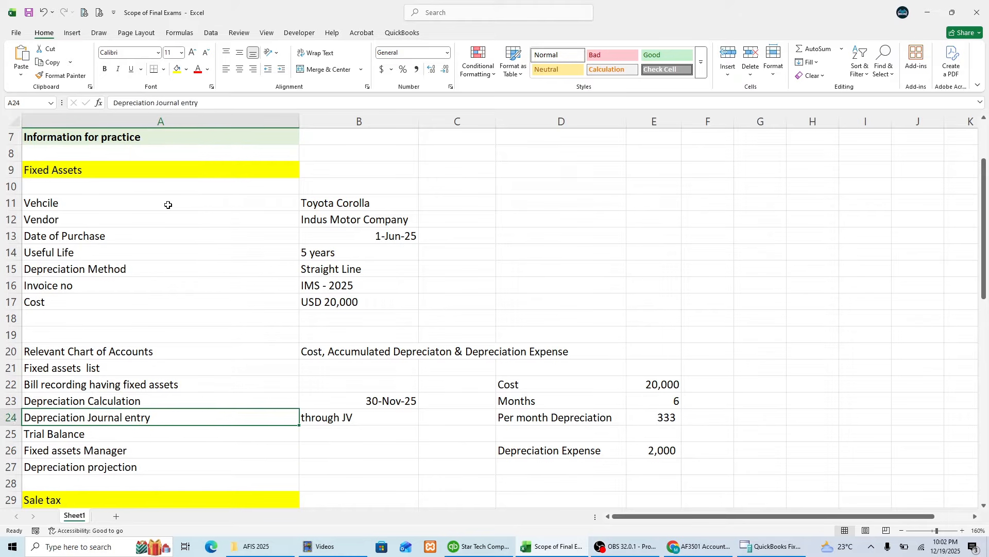
key(Down)
key(Down)
key(Down)
key(Down)
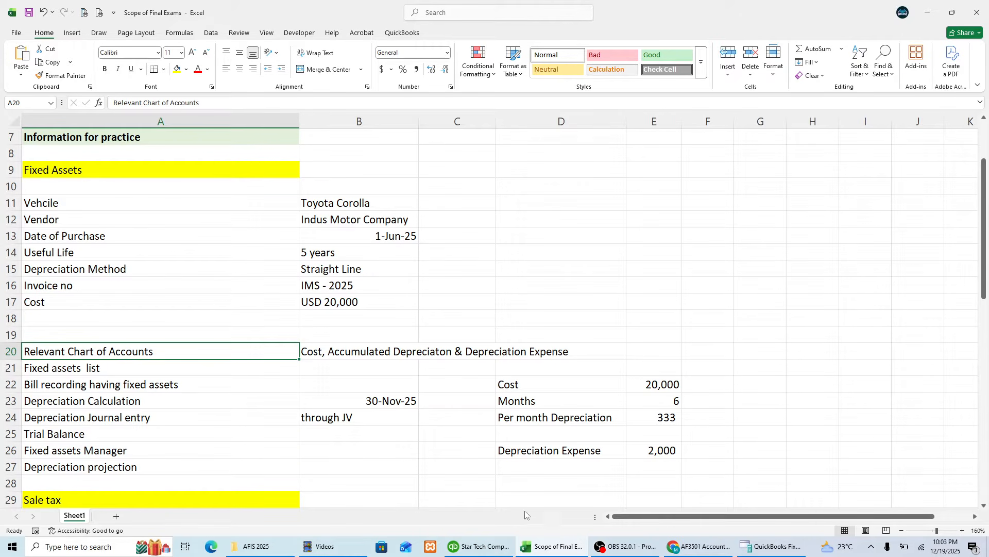
Step: Switch to QuickBooks, view the chart of accounts and close it
click(478, 546)
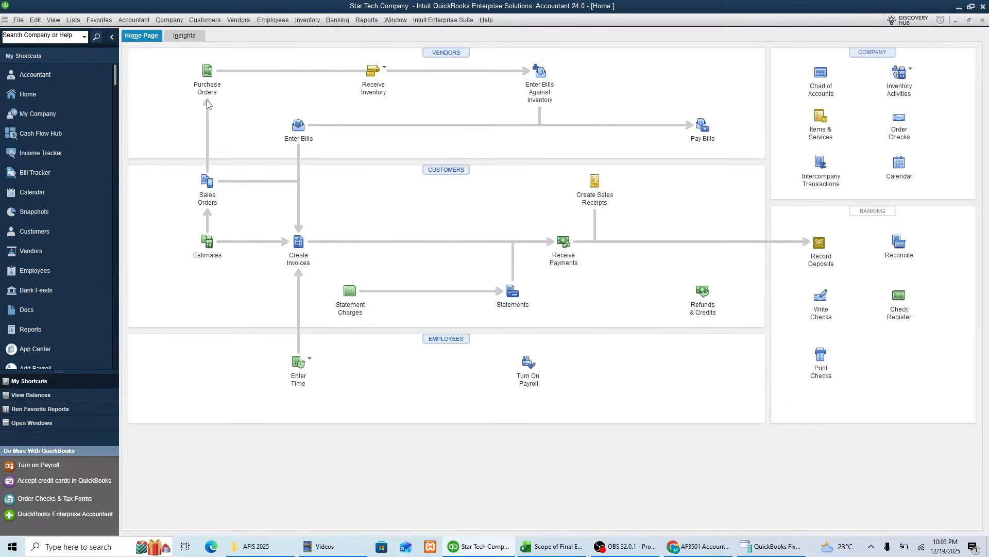
click(73, 20)
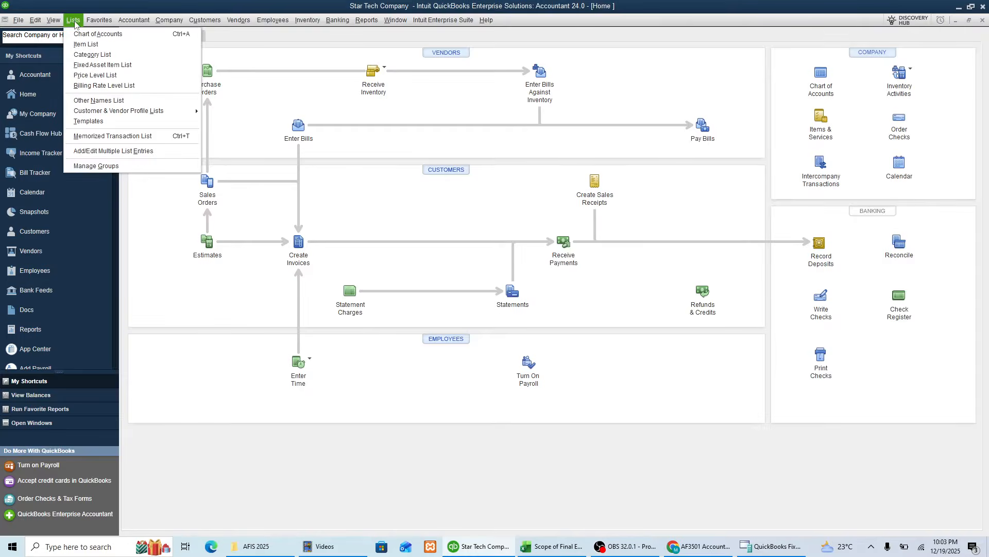
click(85, 30)
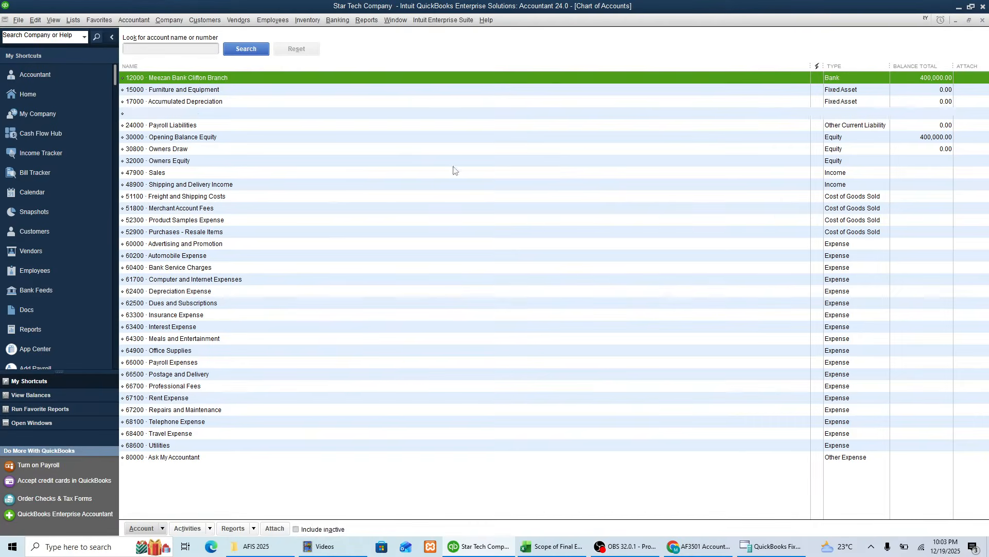
key(Escape)
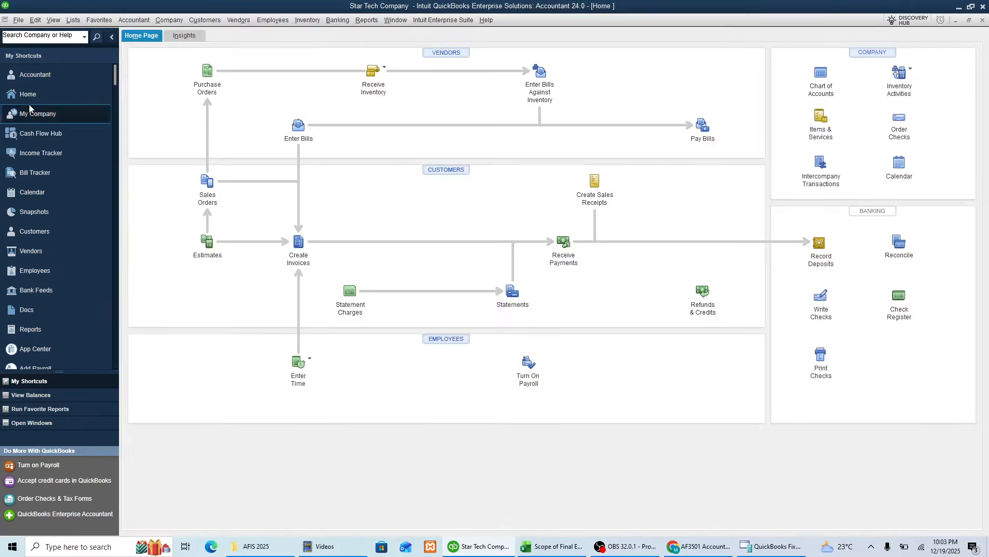
Step: Open the company-level Accounting preferences and check the account number option
click(37, 21)
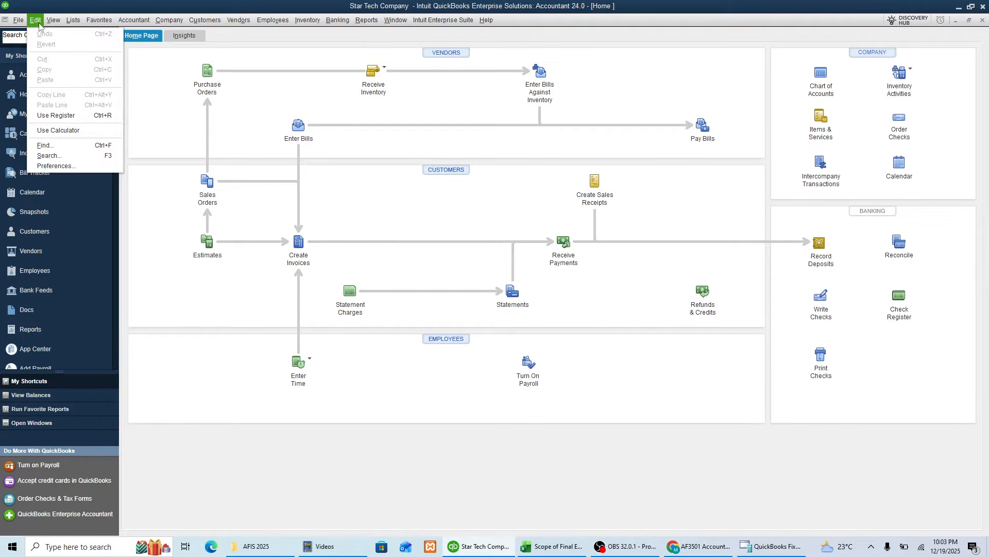
click(61, 166)
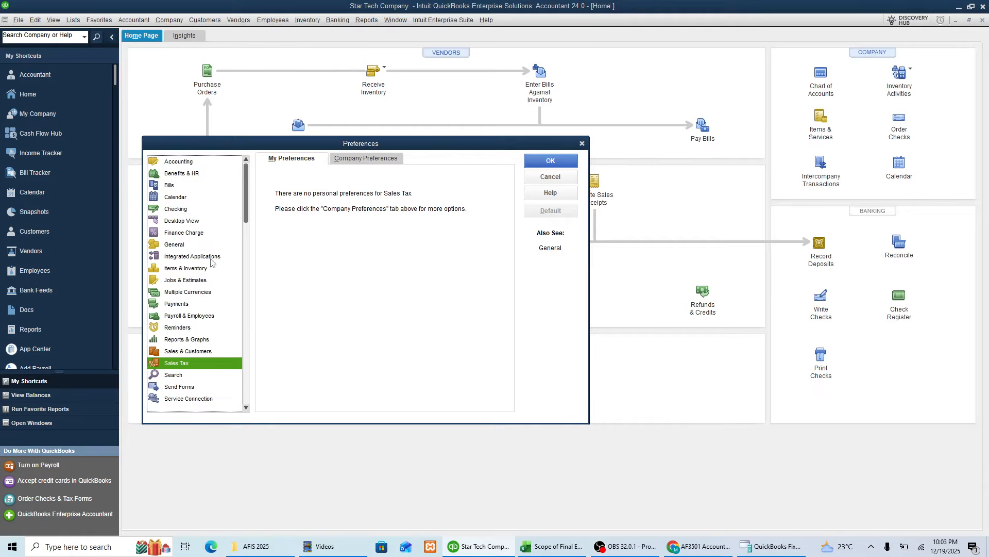
click(187, 161)
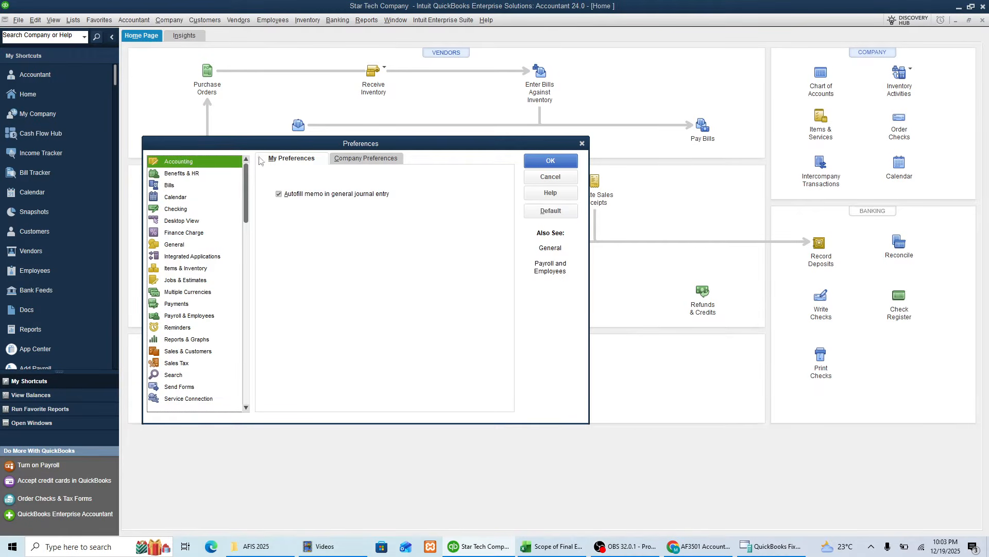
click(347, 159)
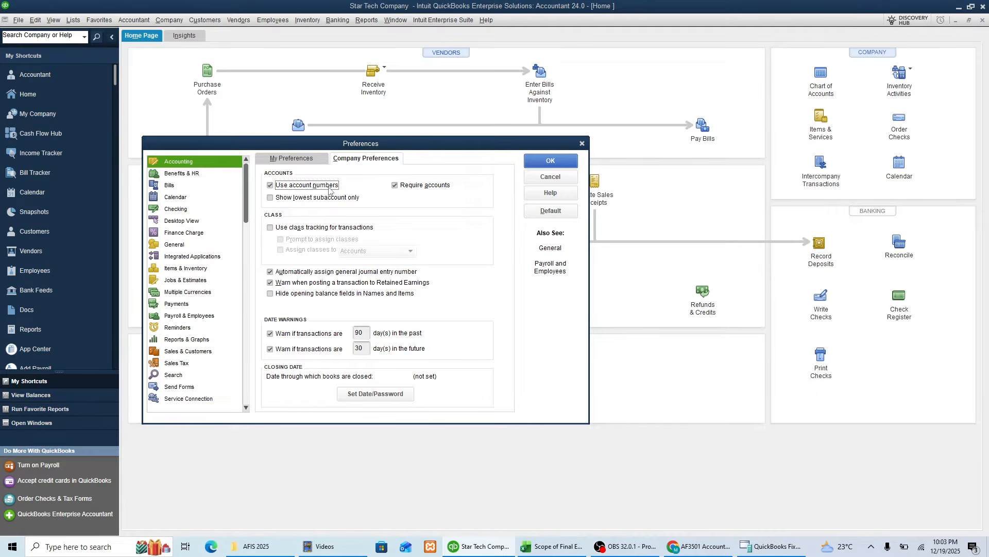
Step: Turn the inventory and purchase orders option off and back on in the Items & Inventory company preferences
click(193, 269)
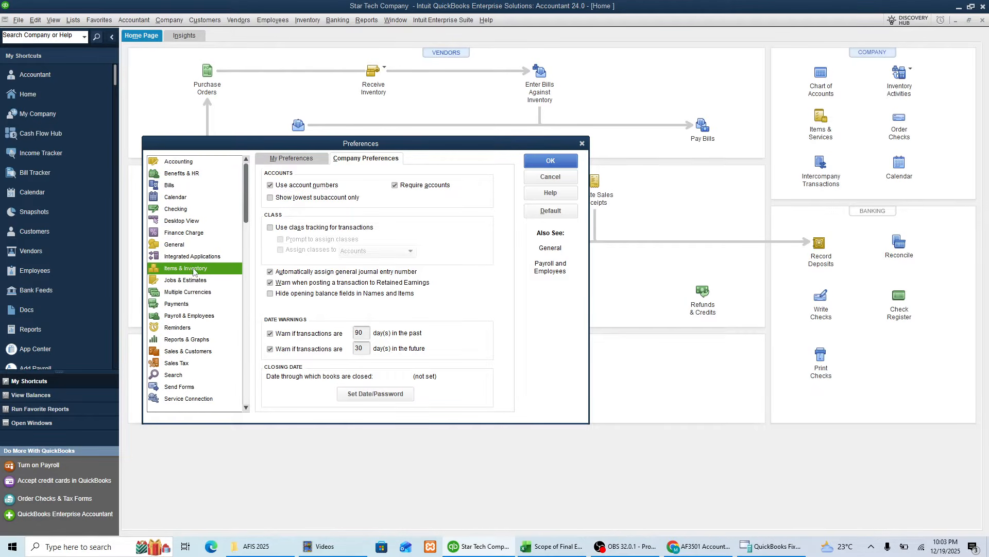
click(274, 188)
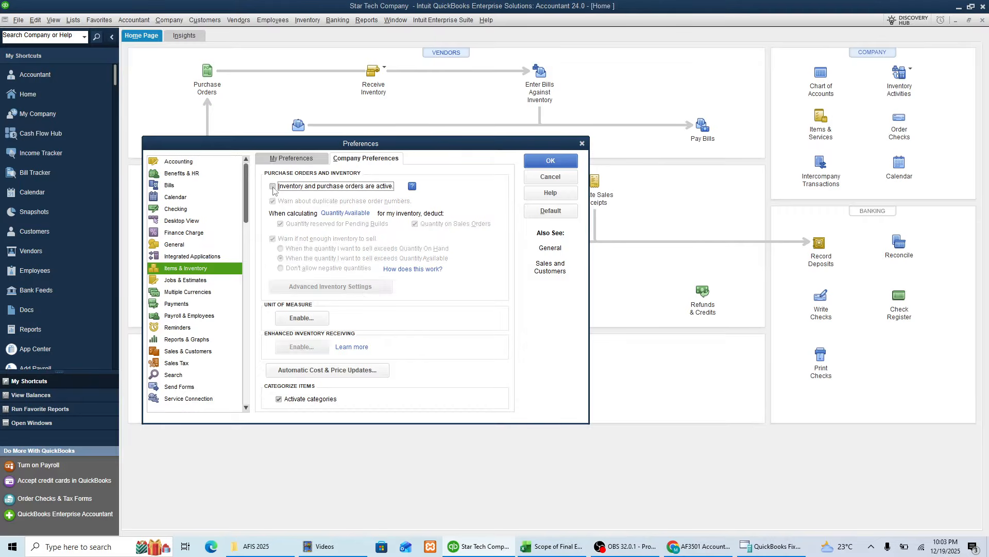
click(273, 187)
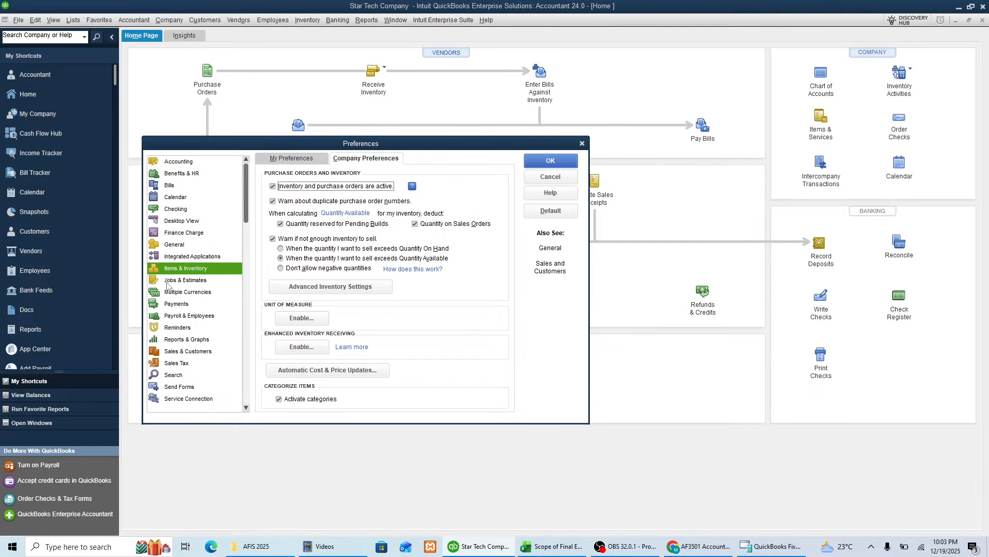
Step: Try to enable sales tax in the company preferences without a tax item, set it back to No and cancel the preferences
click(186, 364)
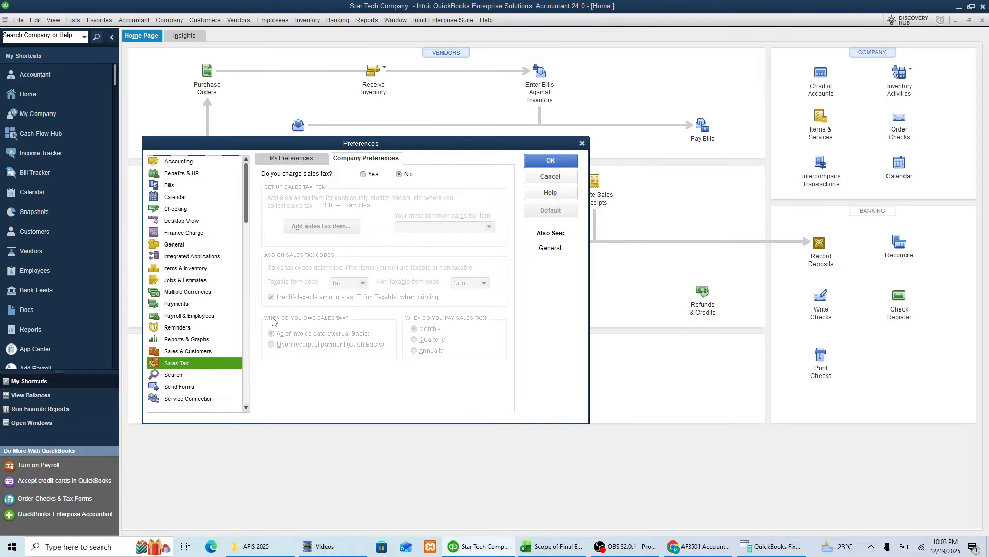
click(362, 175)
click(560, 161)
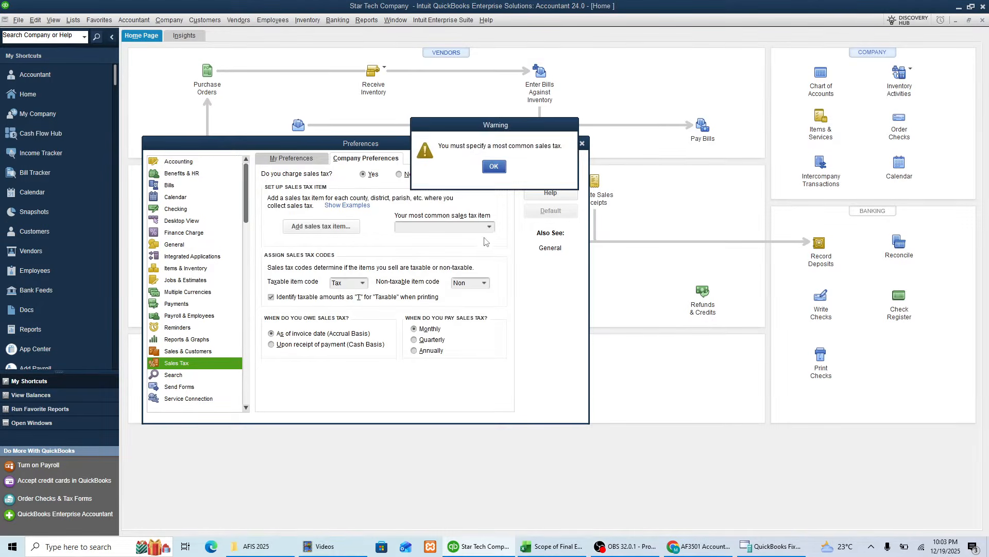
click(493, 168)
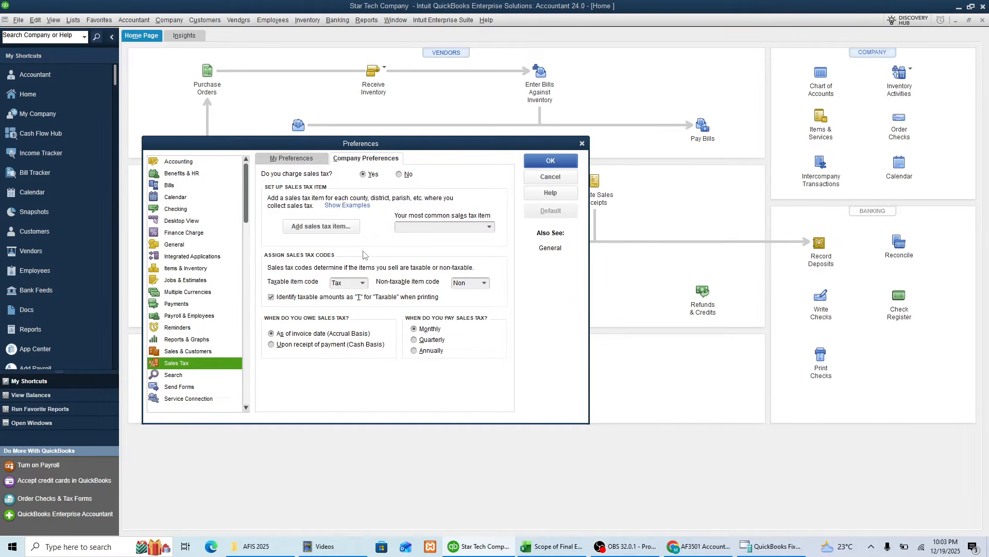
click(404, 177)
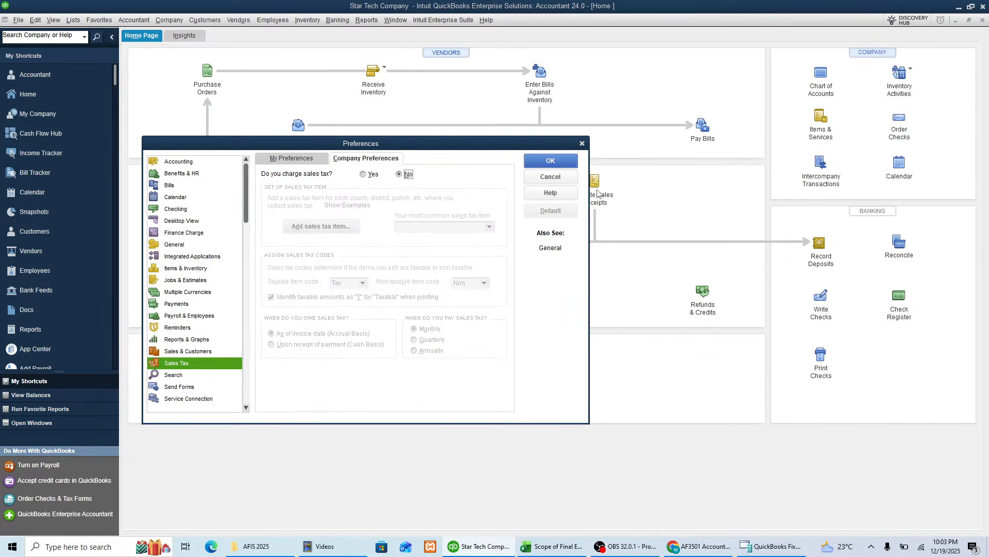
click(560, 177)
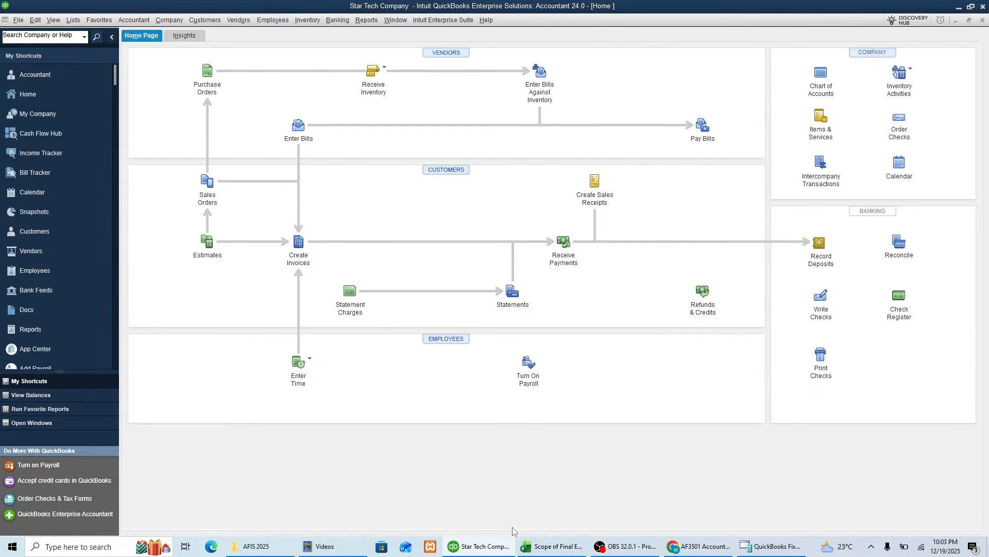
Step: Switch to Excel and check the Relevant Chart of Accounts entry in the practice sheet
click(564, 546)
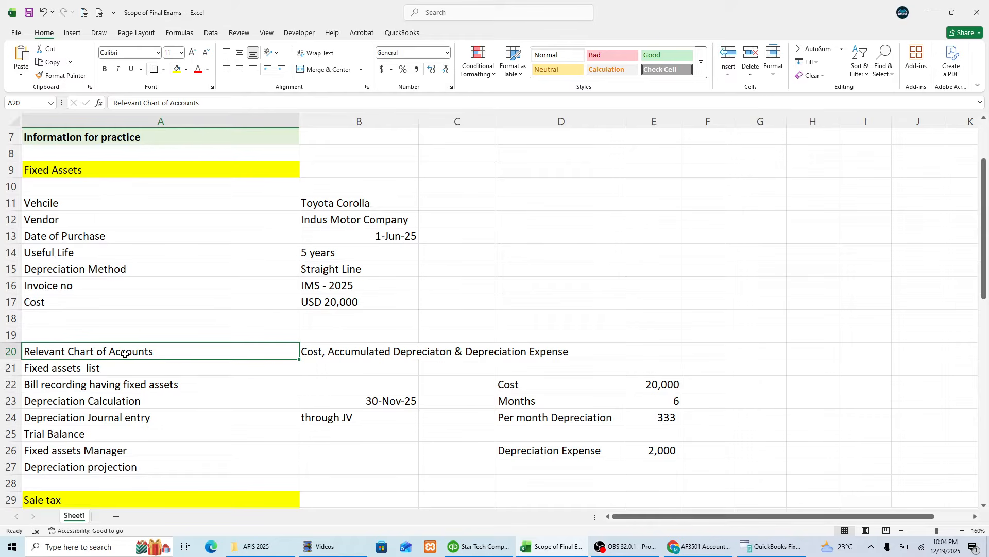
click(108, 364)
click(112, 354)
Step: Switch to QuickBooks, open the chart of accounts and select the Accumulated Depreciation account
key(alt+Tab)
click(76, 21)
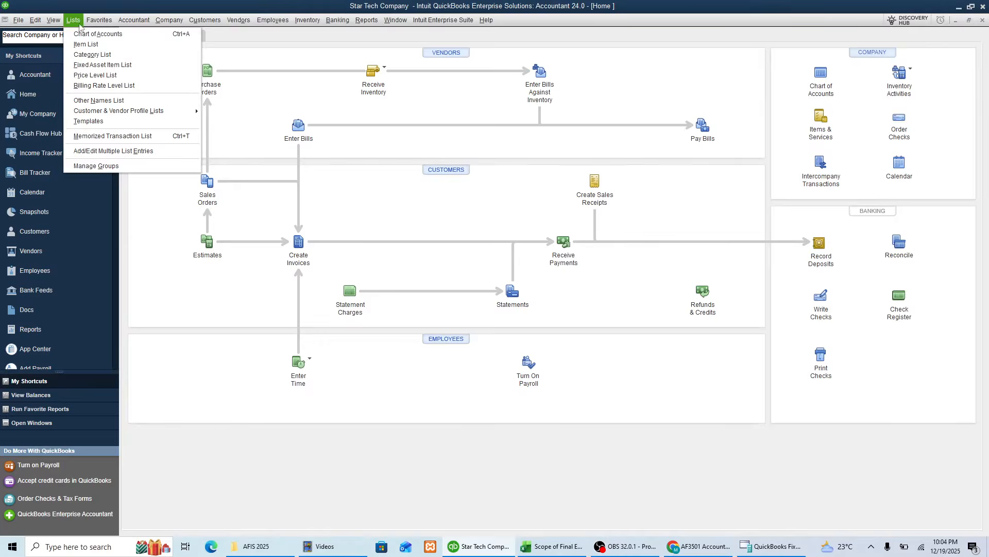
click(90, 33)
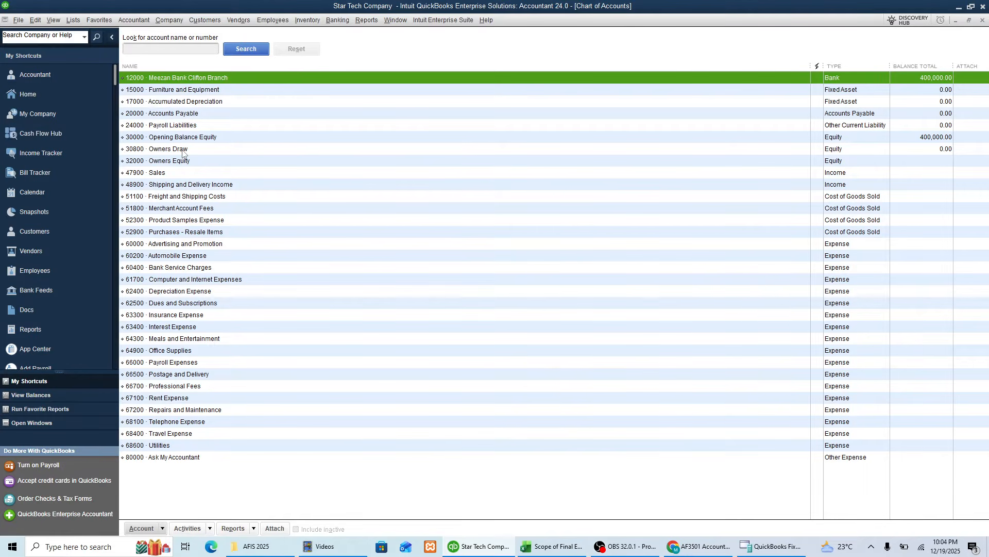
click(156, 103)
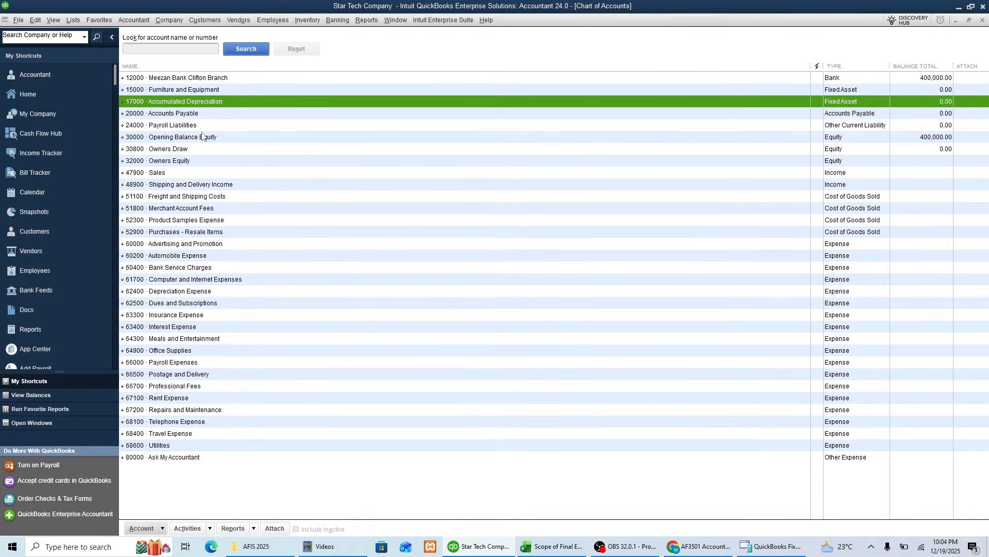
click(184, 114)
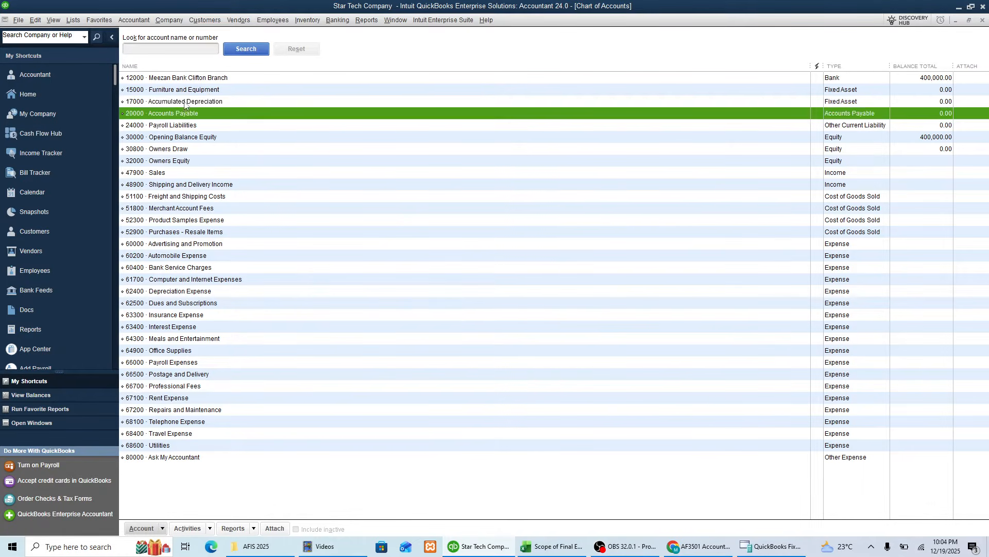
click(186, 103)
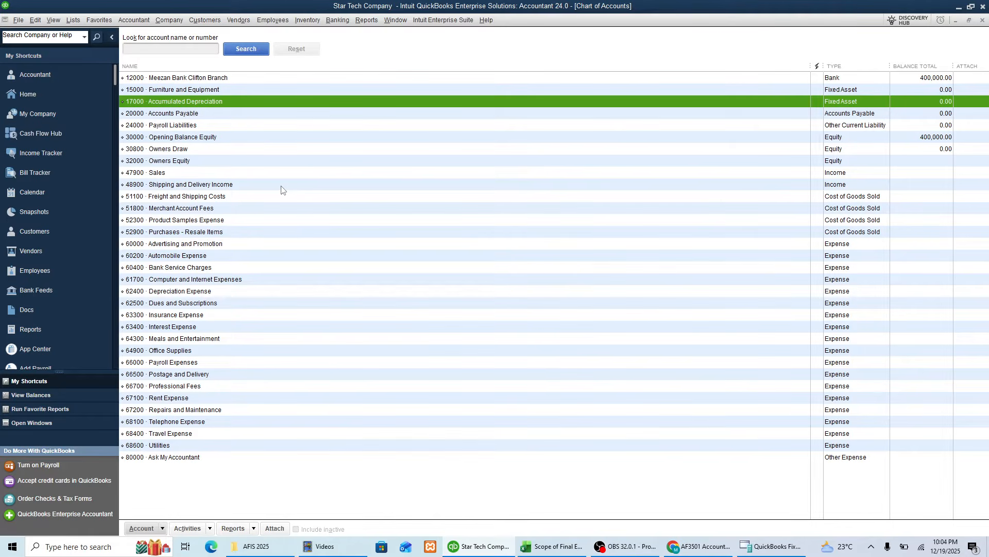
Step: Select the Depreciation Expense account, check the relevant chart of accounts details in the Excel practice sheet, and return to QuickBooks
click(206, 295)
key(alt+Tab)
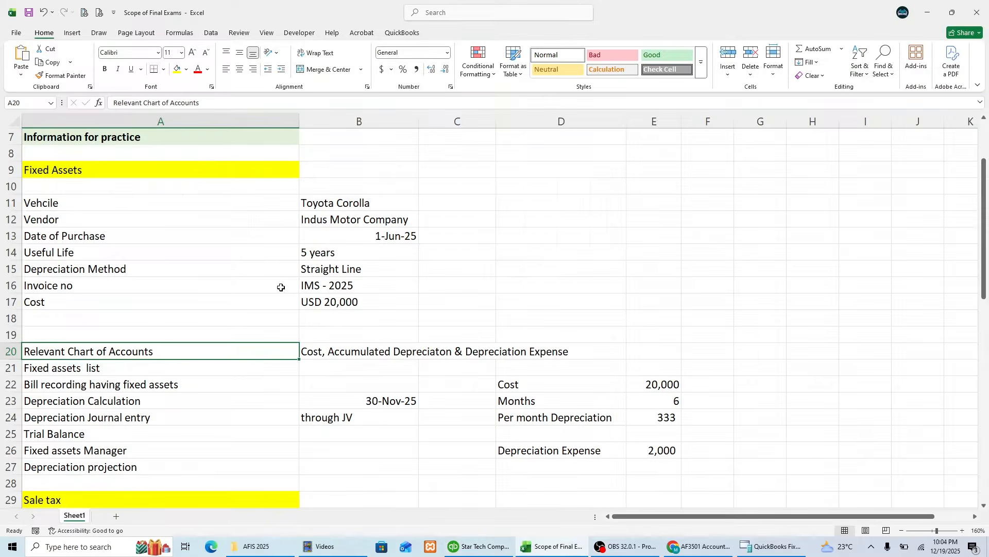
click(364, 352)
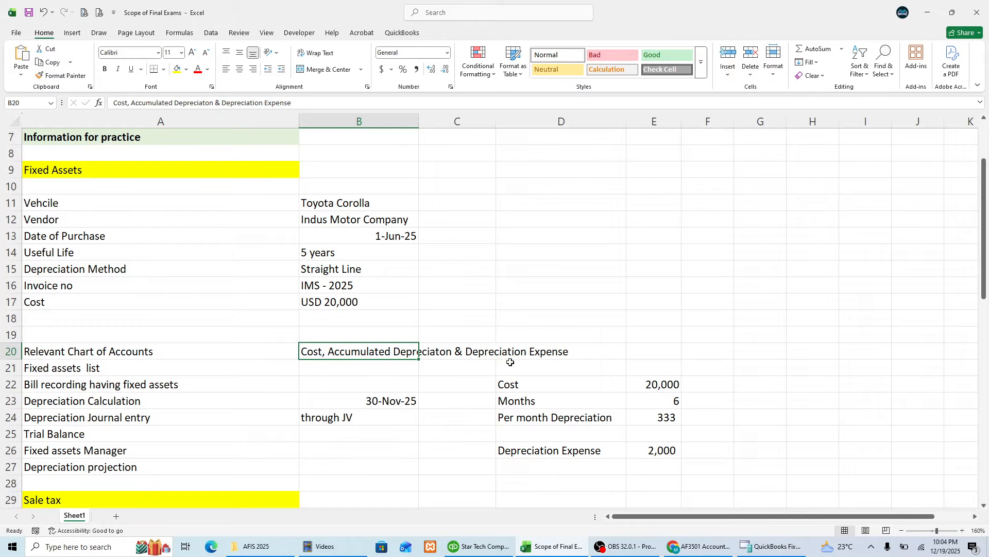
key(alt+Tab)
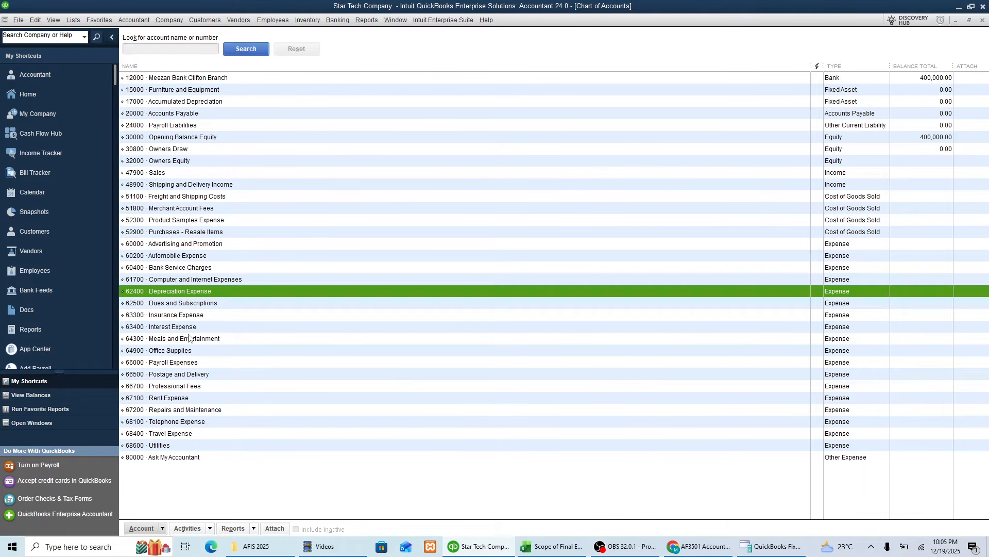
click(180, 114)
click(165, 530)
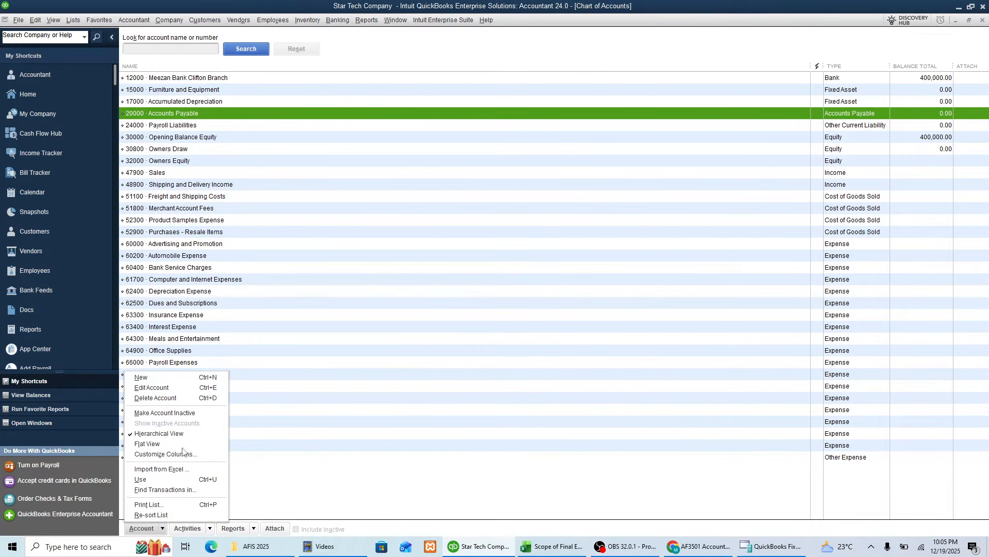
click(174, 376)
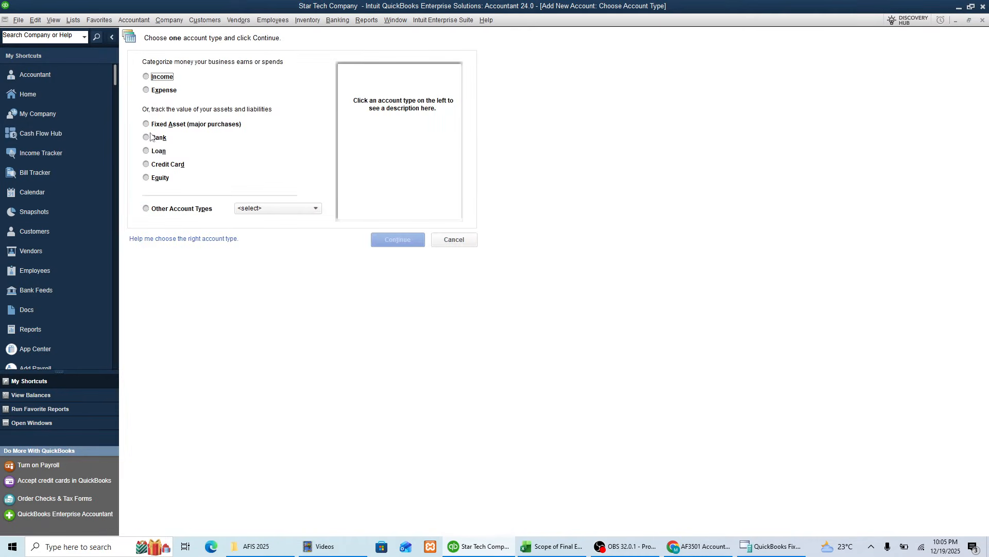
click(147, 125)
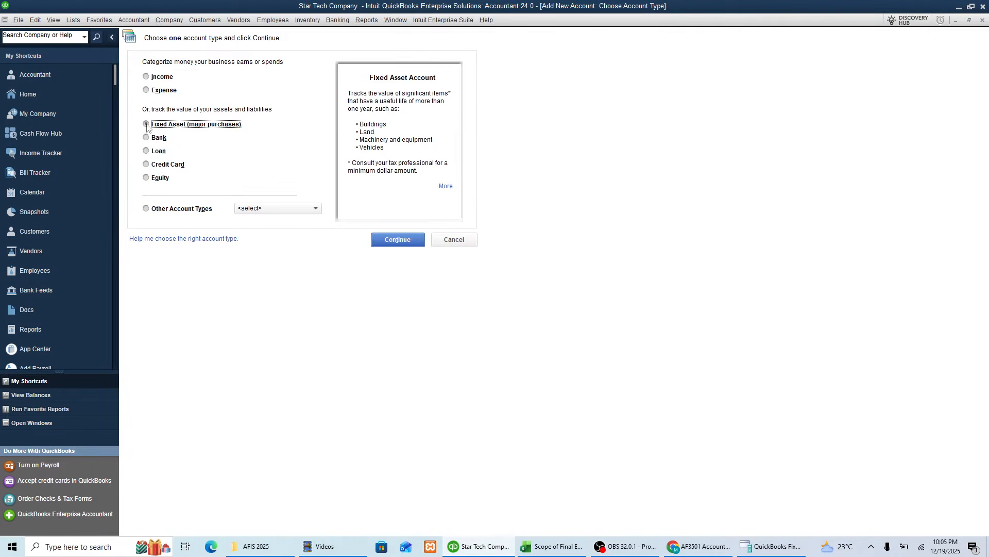
click(452, 240)
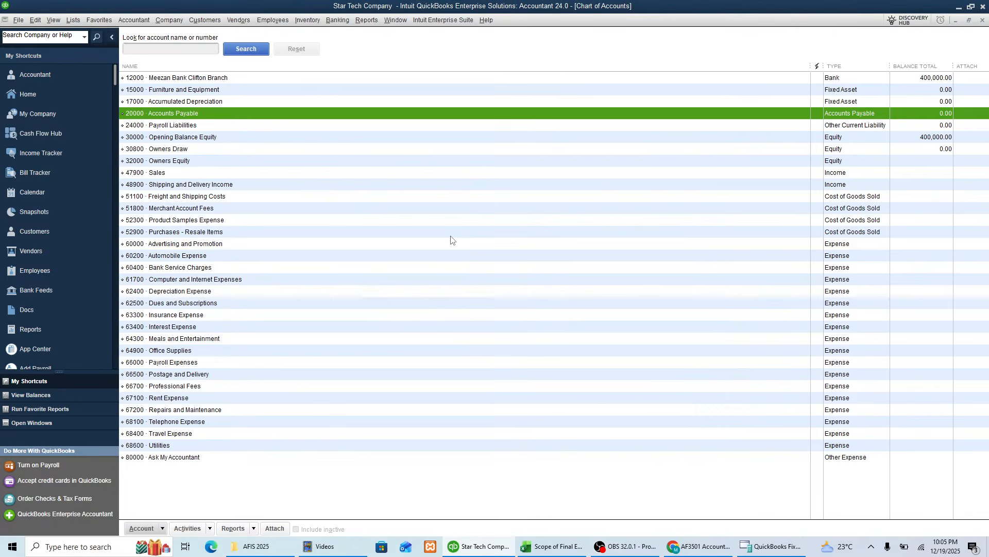
Step: Review the existing Furniture and Equipment and Accumulated Depreciation accounts in the chart of accounts
click(189, 90)
key(Up)
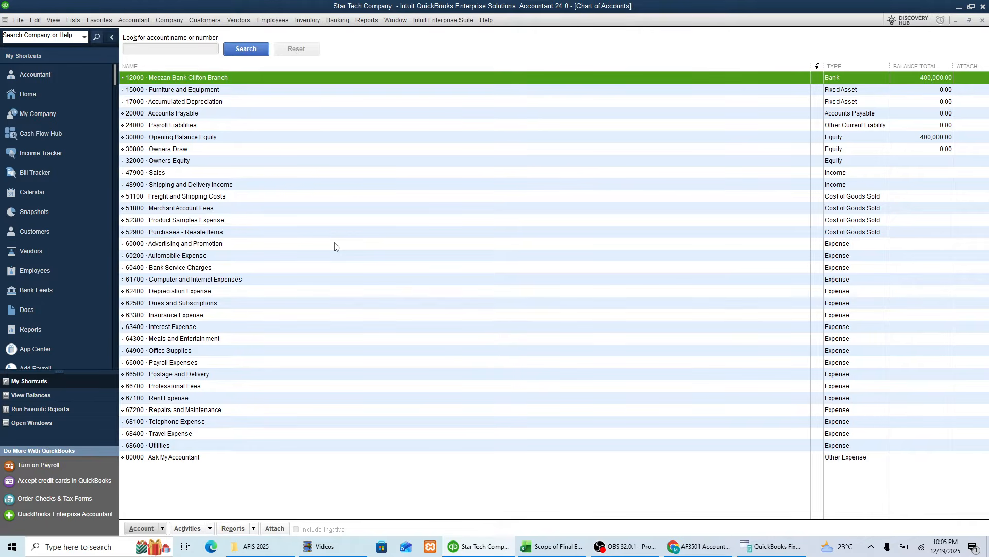
key(Down)
key(Down)
key(Up)
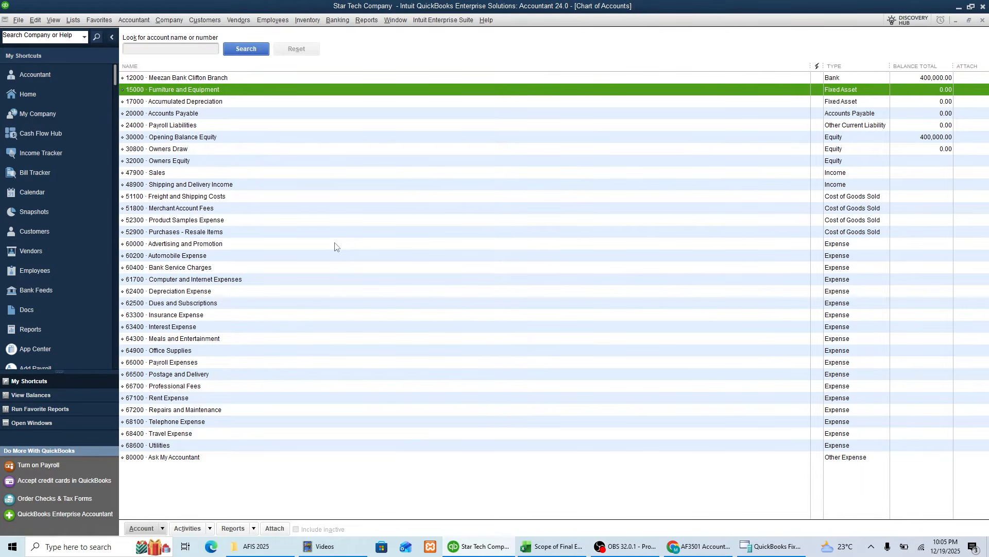
key(Down)
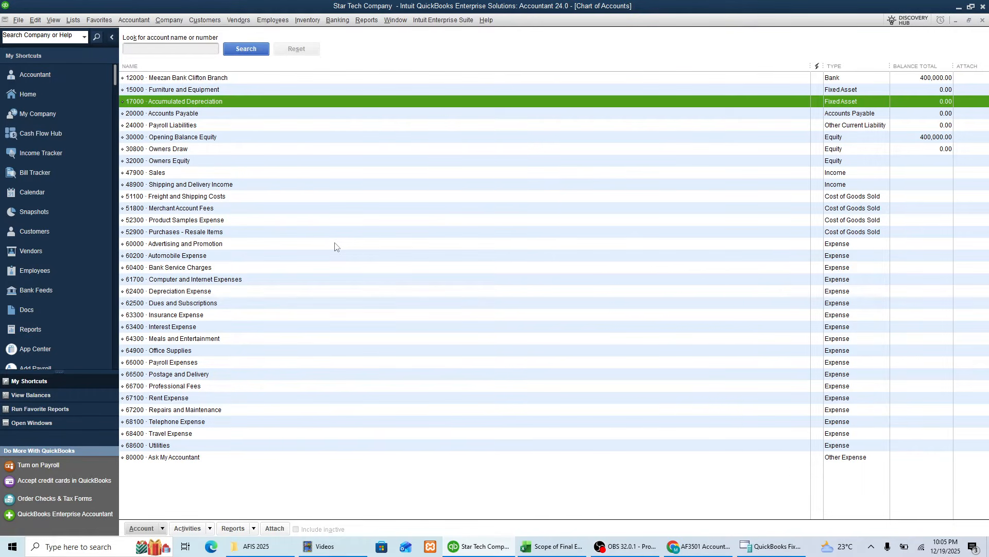
key(Down)
key(Up)
key(Up)
key(Down)
Step: Create a fixed asset account named Vehicle with number 18000 and save it, continuing with another new account
click(165, 529)
click(168, 377)
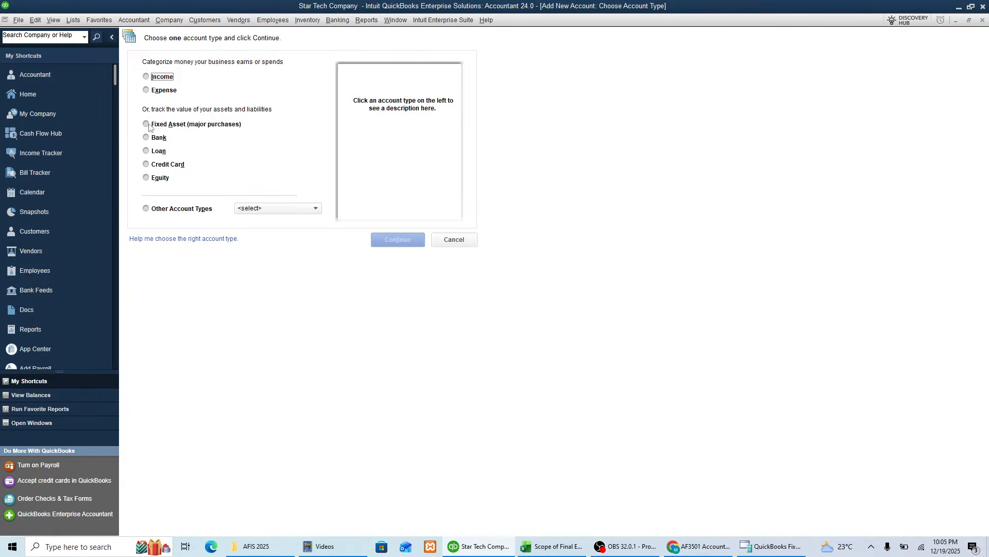
click(152, 125)
click(391, 240)
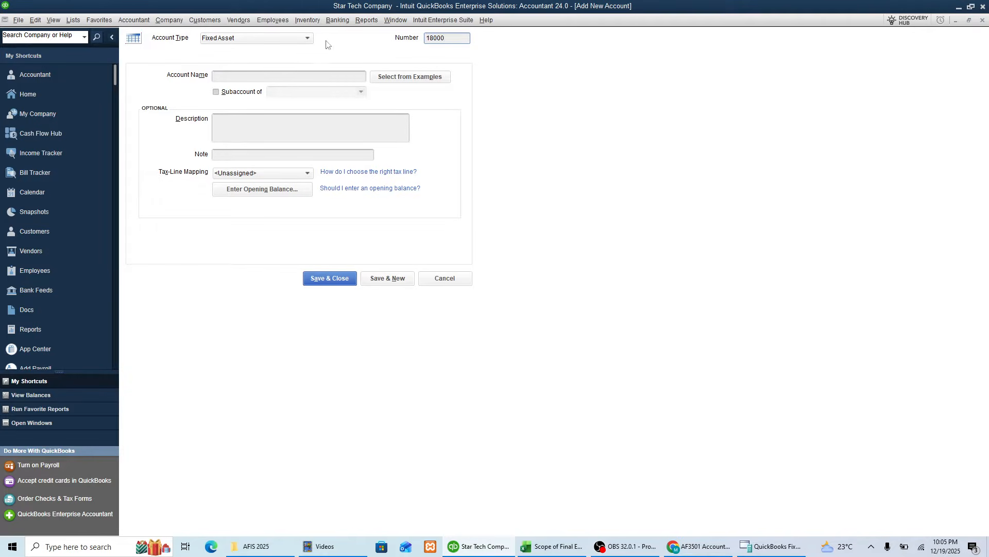
click(259, 76)
text(Ve)
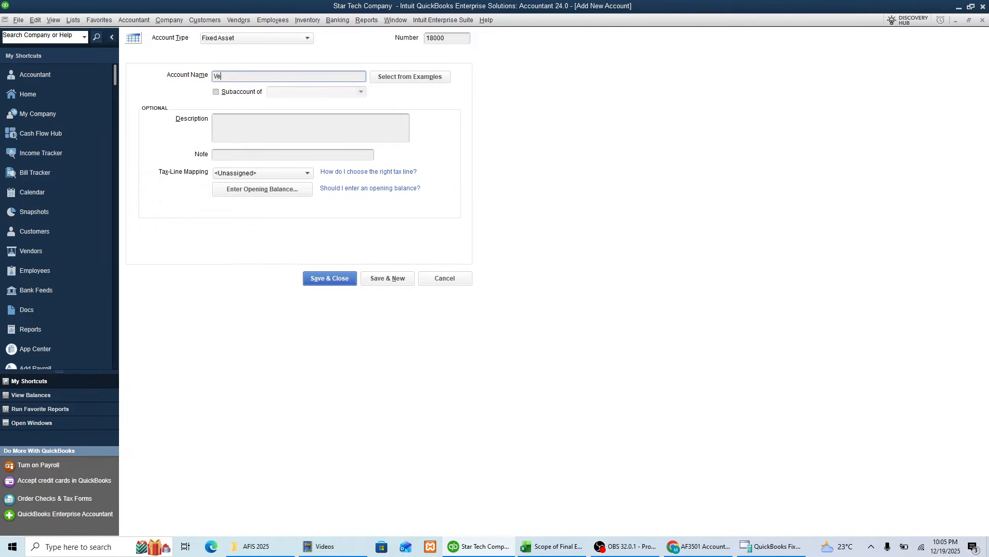
text(hicle)
click(266, 133)
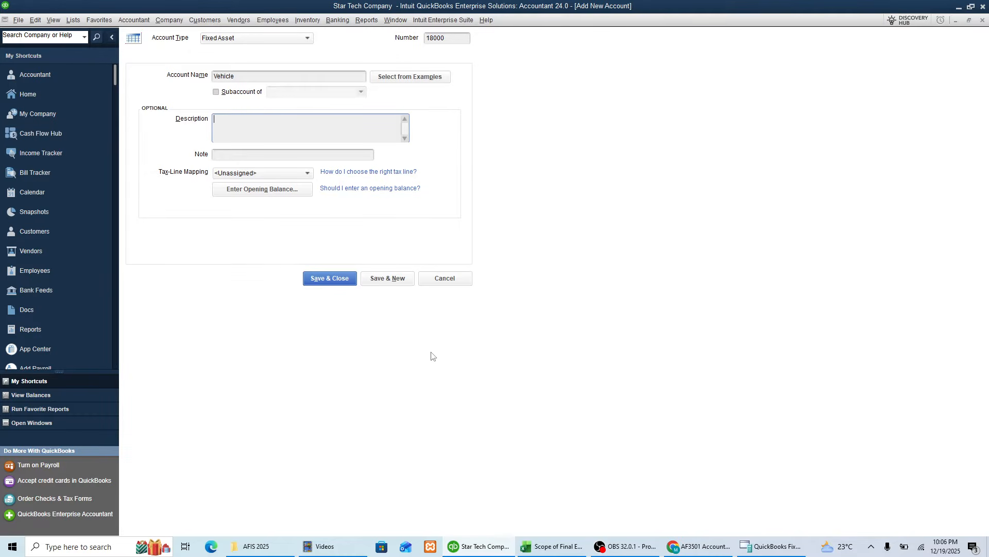
click(401, 281)
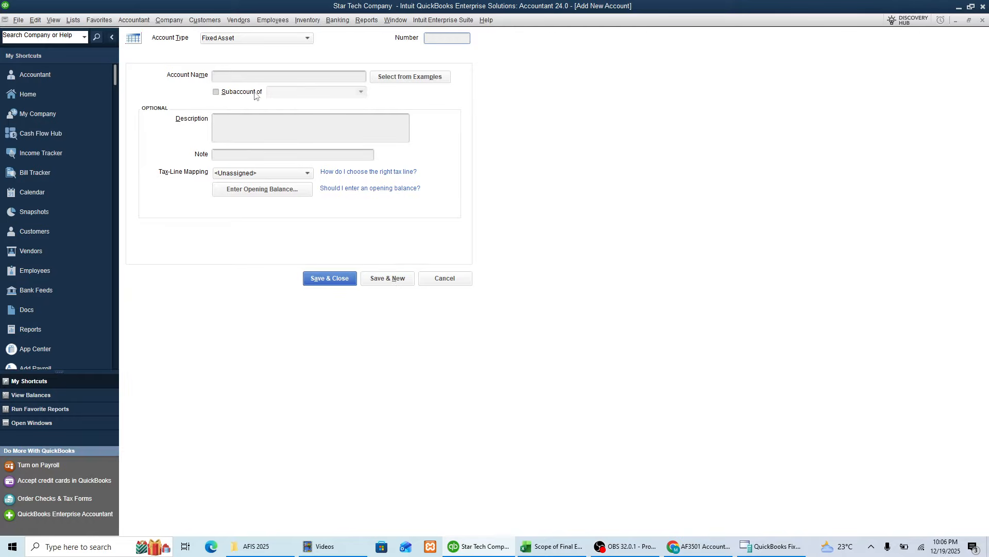
Step: Name the new fixed asset account "Acc Depreciation - Vehicle" and number it 18100
click(246, 77)
text(Accumu)
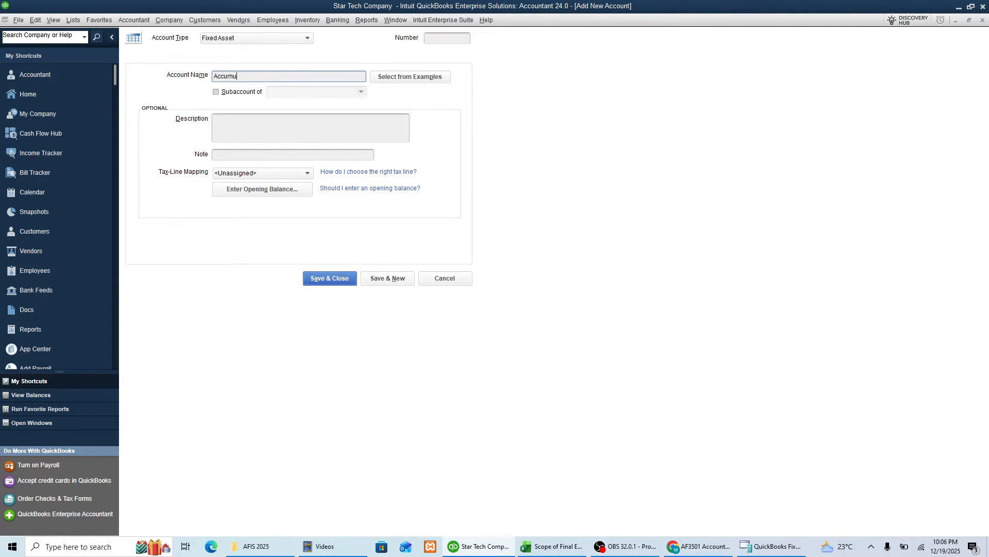
key(BackSpace)
key(BackSpace)
key(BackSpace)
text(Depreciation  - Vehci)
click(441, 41)
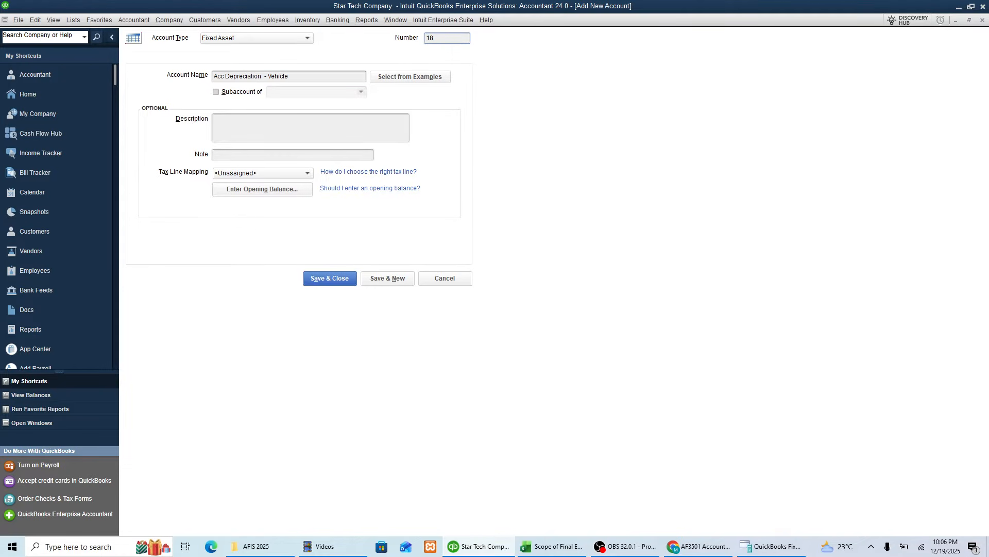
text(18100)
Step: Make account 18100 a subaccount of 18000 Vehicle and save it, continuing with another new account
click(228, 95)
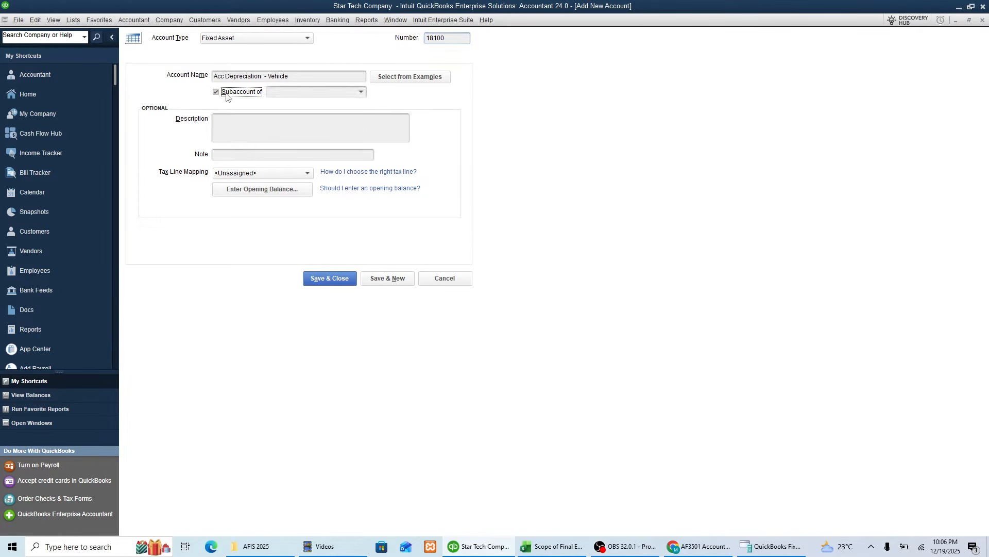
click(361, 92)
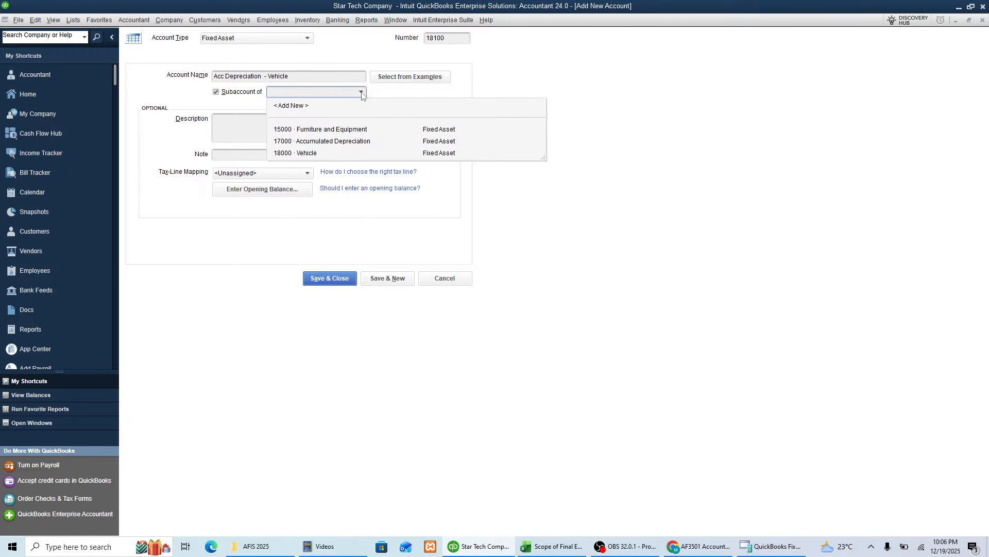
click(310, 154)
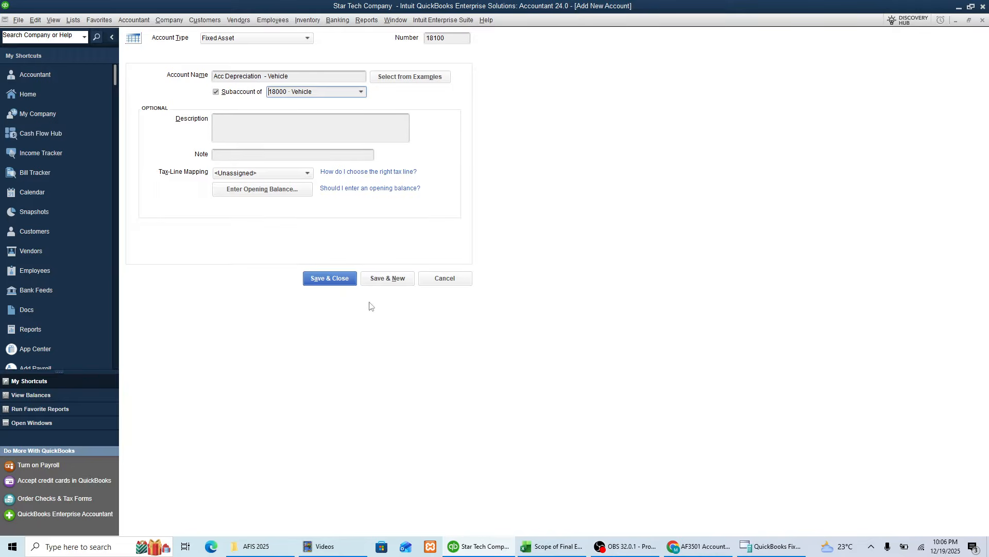
click(393, 280)
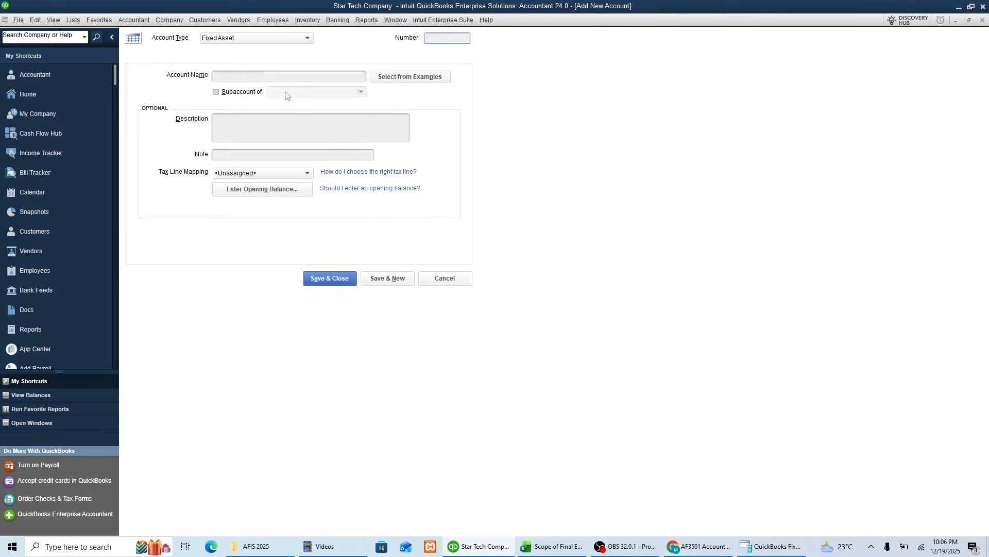
Step: Name the new account "Depreciation expense - Vehicle" and mark it as a subaccount
click(267, 75)
text(Depreciation)
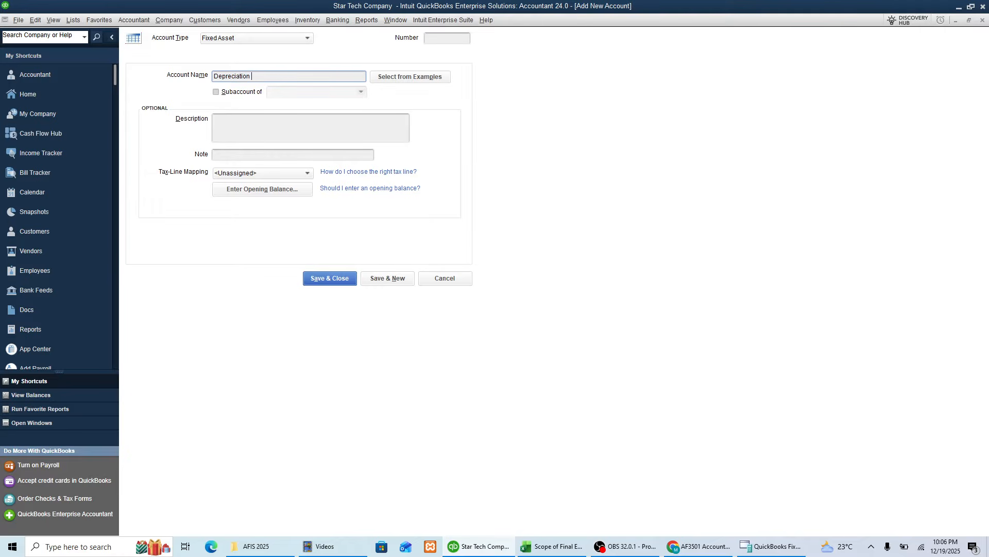
text( expense - Vehicle)
click(236, 94)
Step: Try to find a depreciation expense parent for the account while its type is Fixed Asset, and clear the entry
click(324, 93)
text(der)
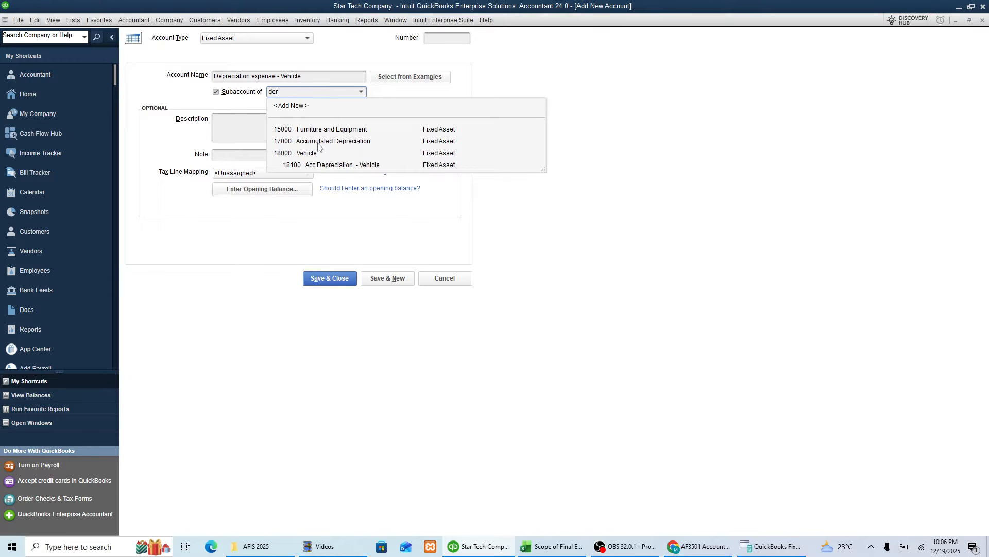
key(BackSpace)
text(pr)
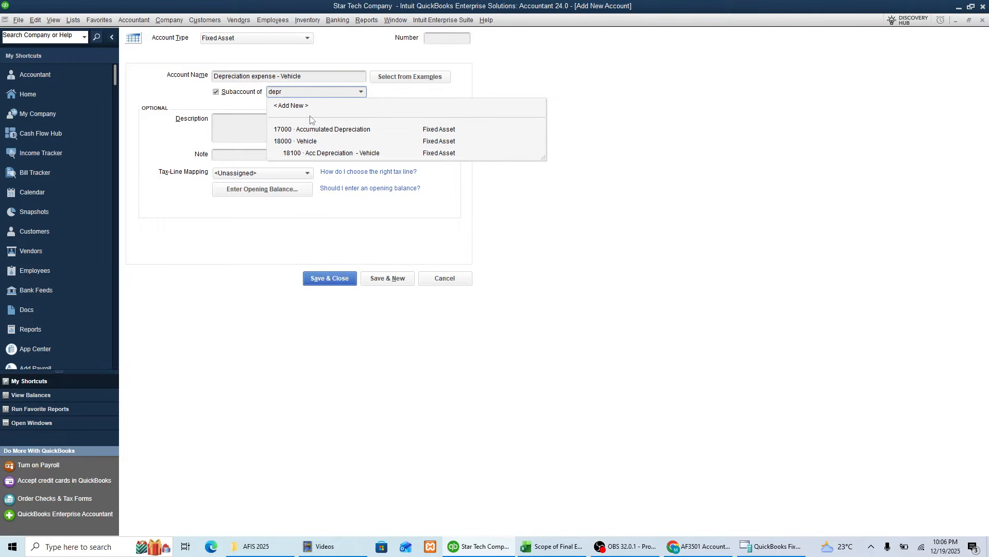
key(BackSpace)
text(epreci)
key(Escape)
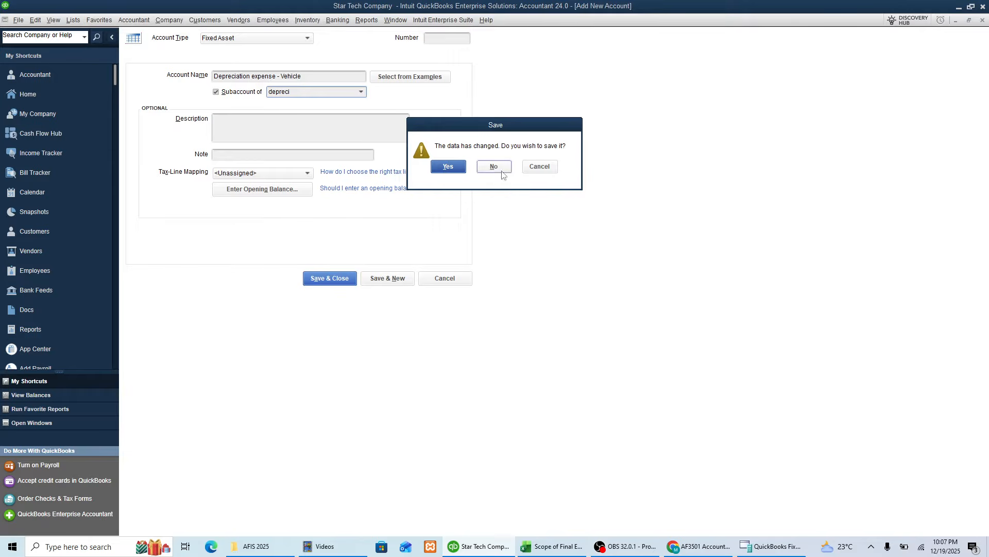
click(539, 166)
click(311, 36)
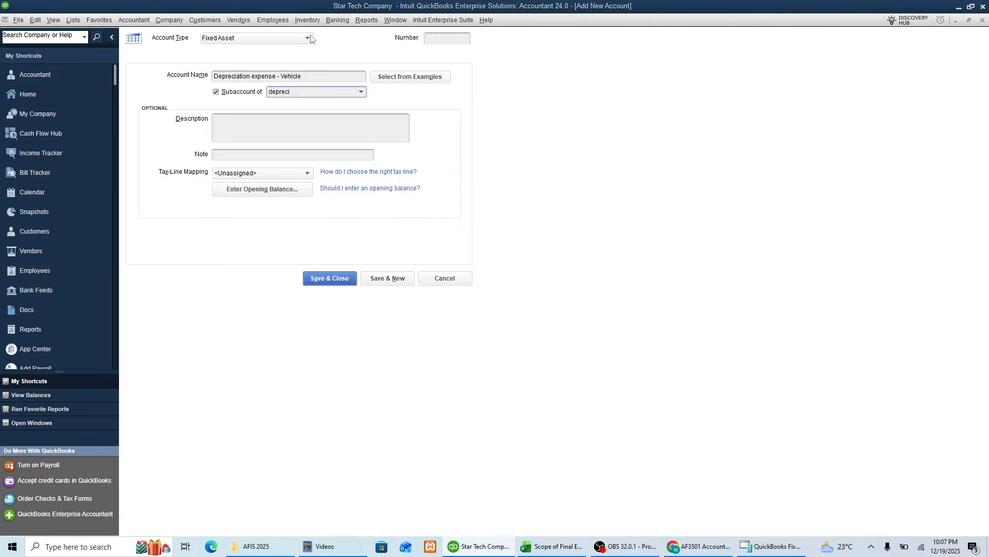
click(519, 166)
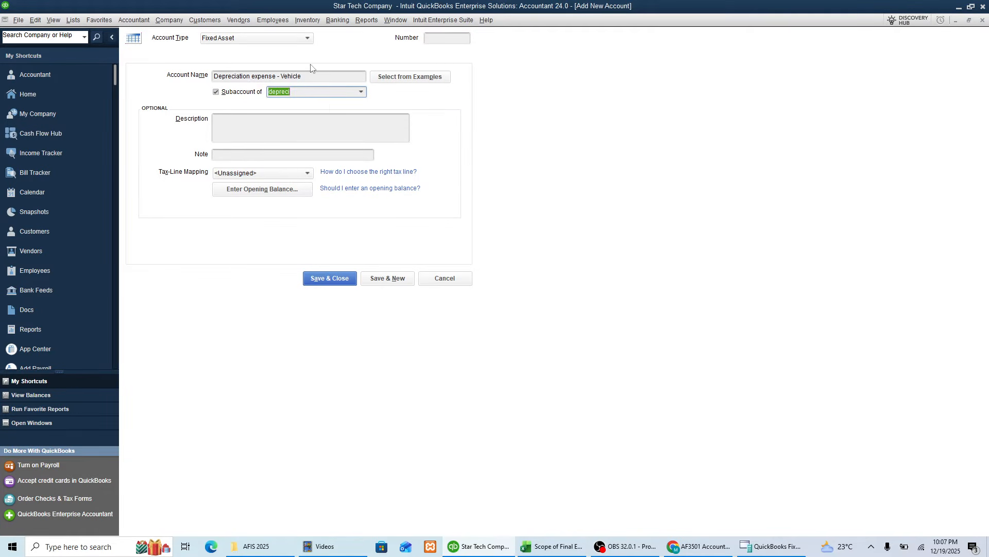
key(BackSpace)
key(Tab)
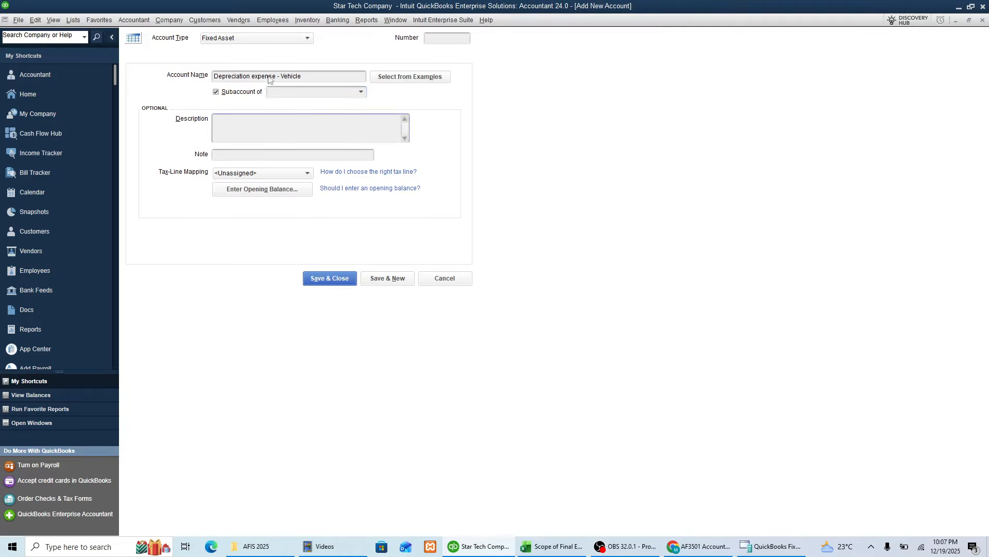
Step: Change the account type to Expense and make the account a subaccount of 62400 Depreciation Expense
click(286, 39)
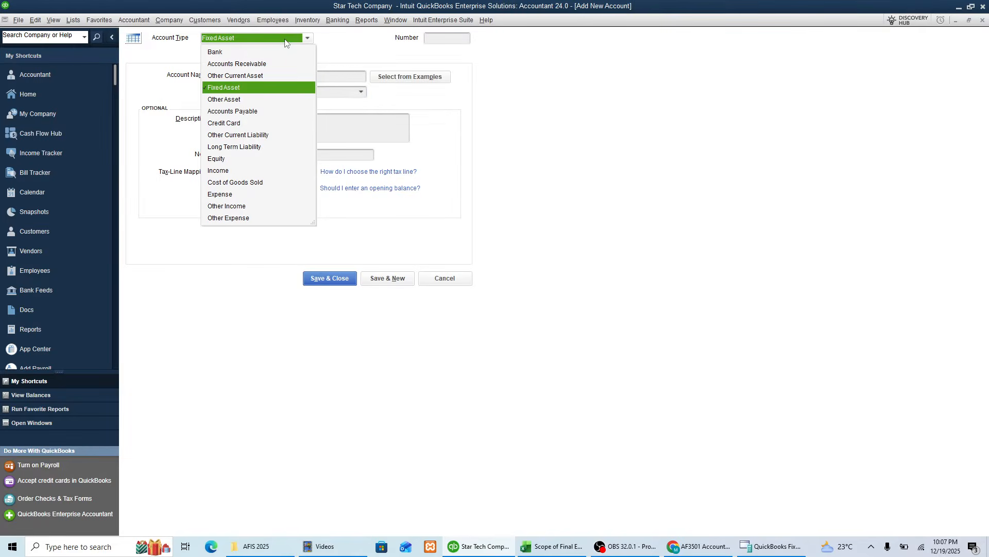
click(225, 195)
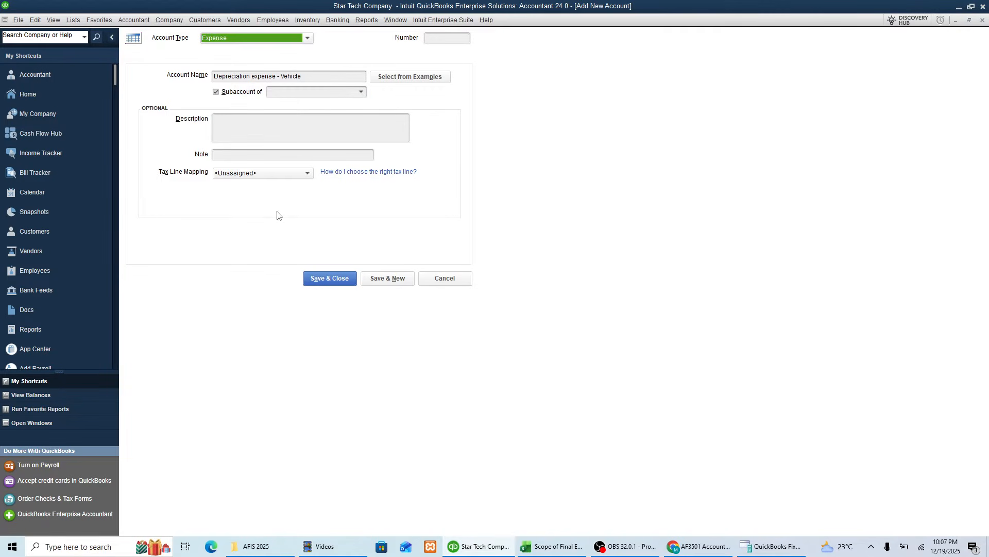
click(292, 91)
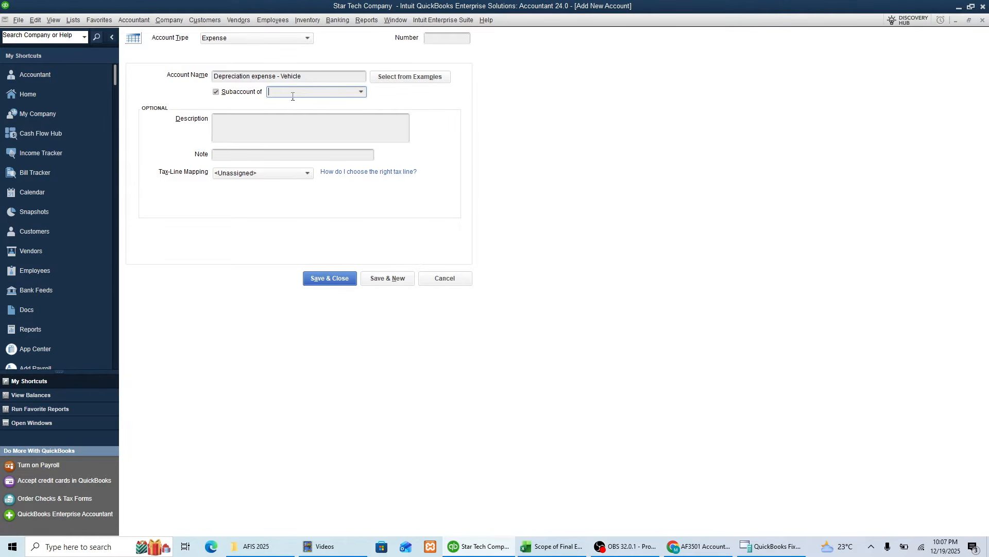
click(235, 38)
click(235, 37)
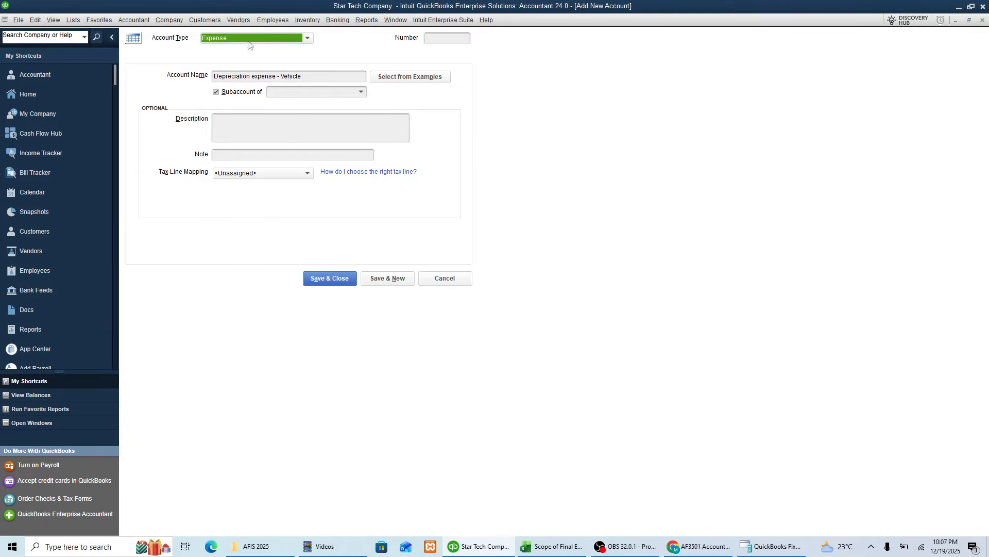
click(319, 95)
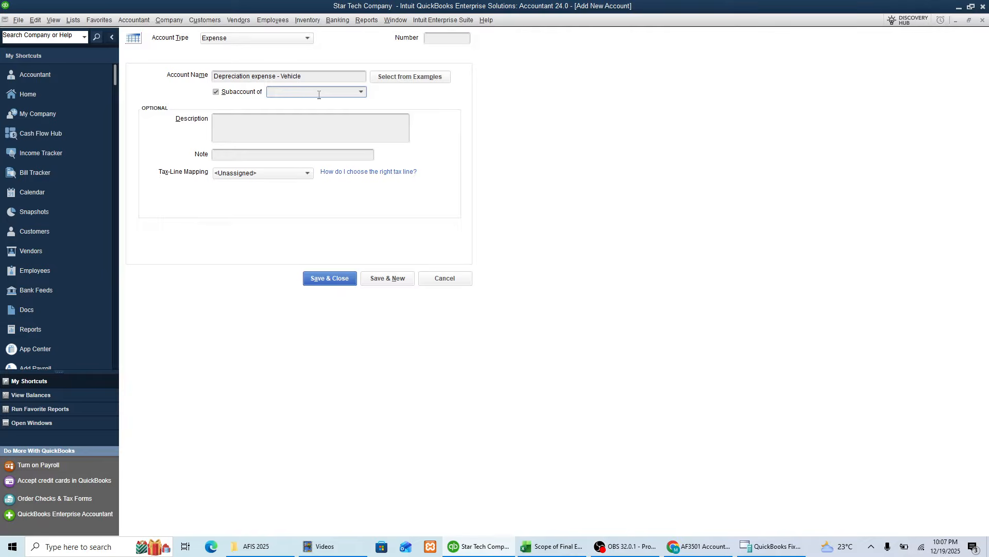
text(Depreciation Expense)
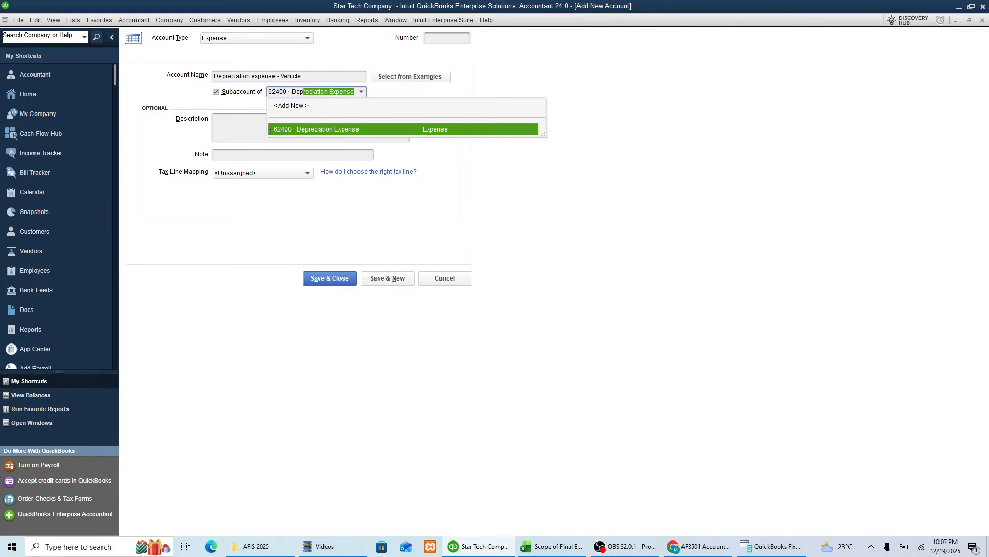
click(293, 132)
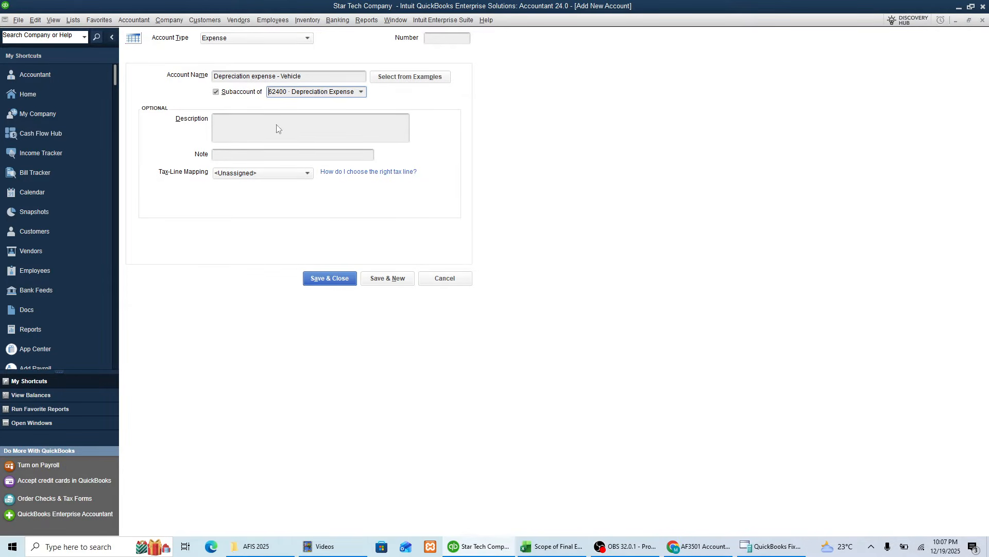
Step: Number the new expense account 62401, save and close it, and review the vehicle accounts in the chart of accounts
click(448, 40)
click(329, 278)
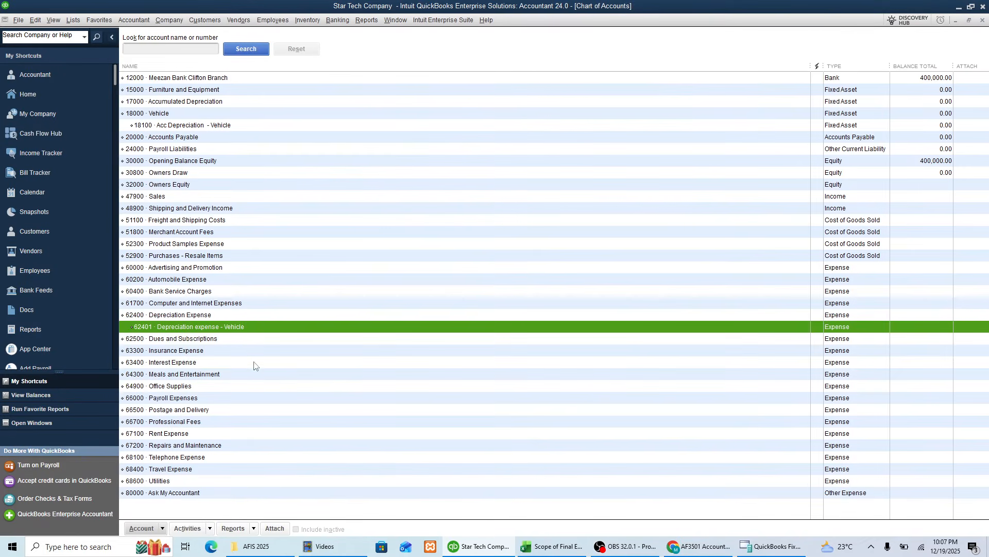
click(146, 111)
click(152, 126)
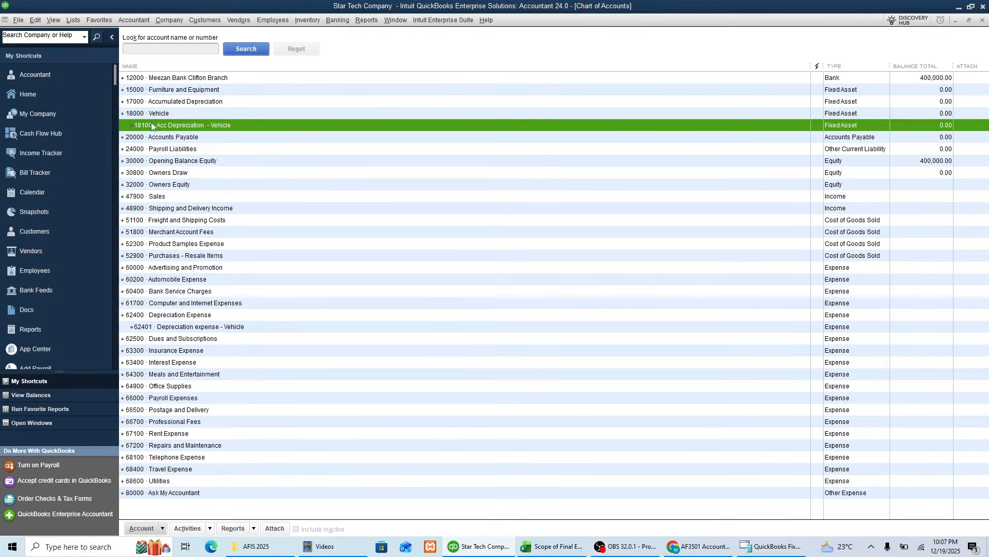
click(170, 328)
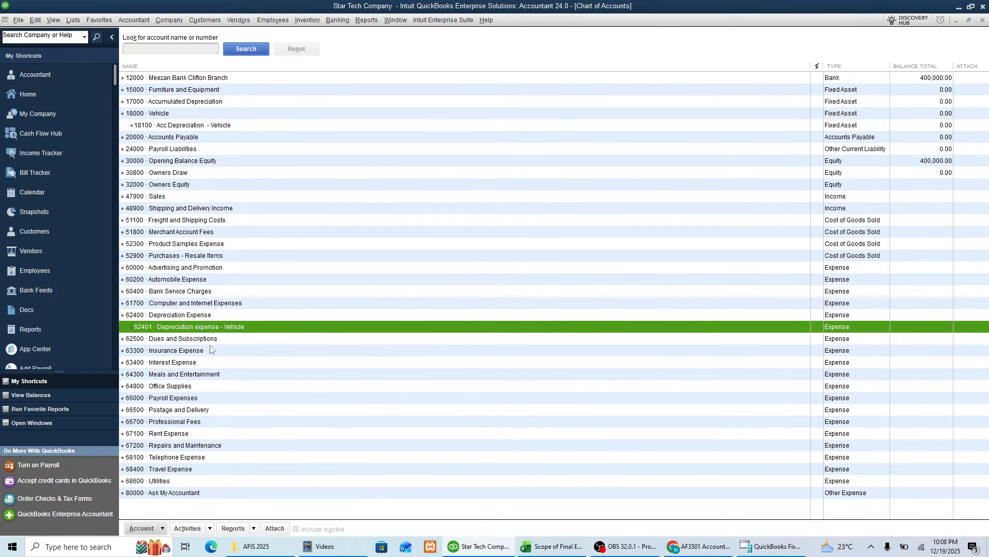
Step: Switch to the Scope of Final Exams workbook in Excel and check the chart of accounts and fixed assets list tasks
click(551, 545)
click(141, 354)
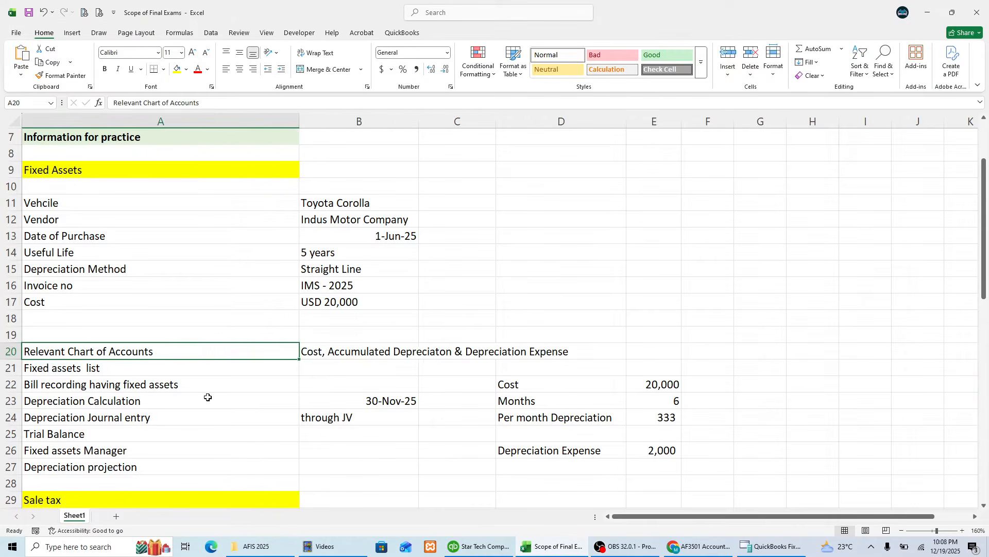
key(Down)
key(Up)
key(Down)
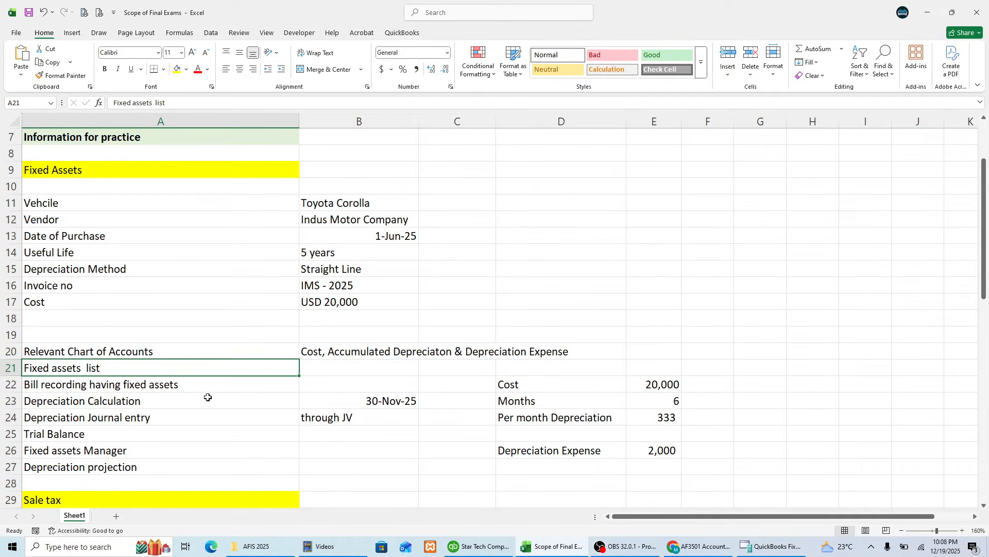
Step: Switch back to QuickBooks, show the Fixed Asset Item List and start a new fixed asset item
key(alt+Tab)
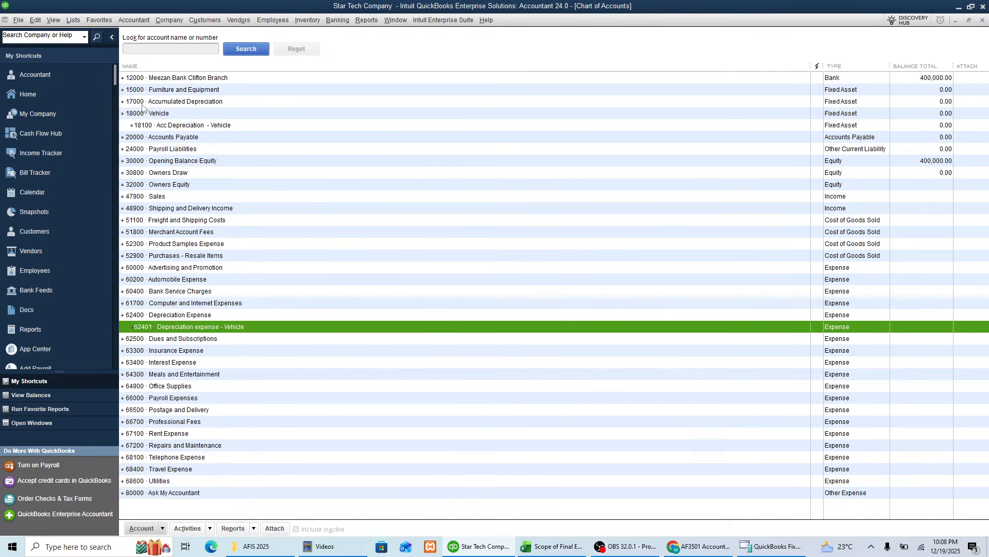
click(72, 21)
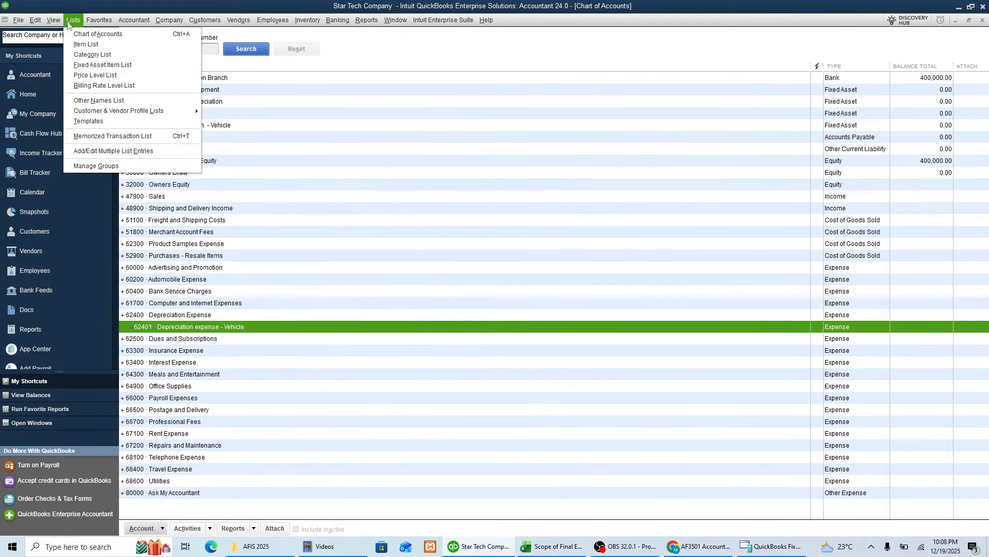
click(118, 66)
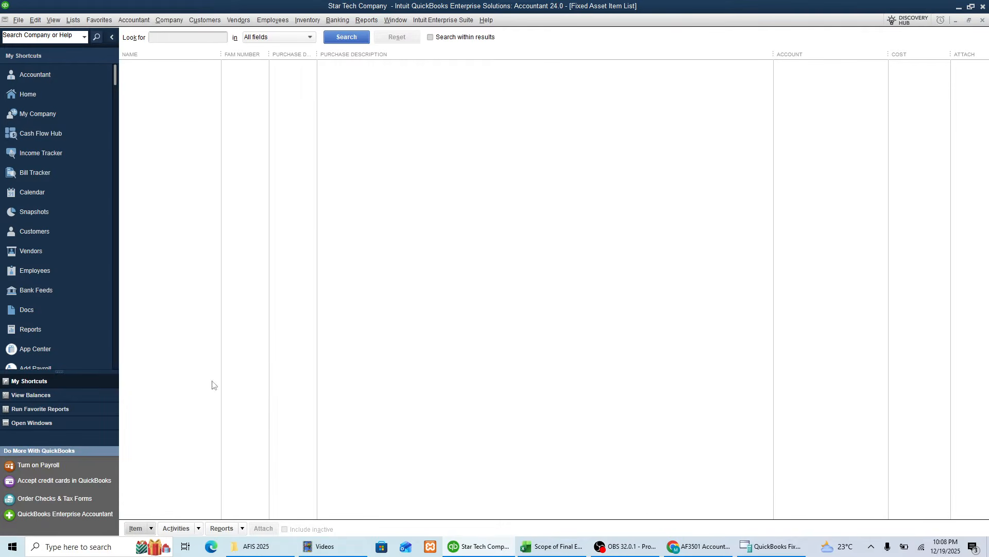
click(73, 20)
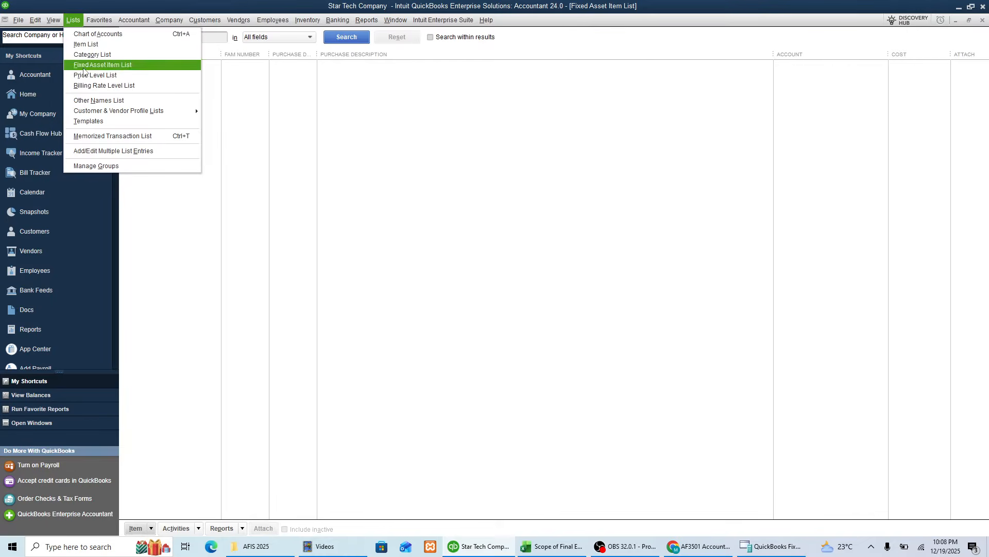
click(411, 249)
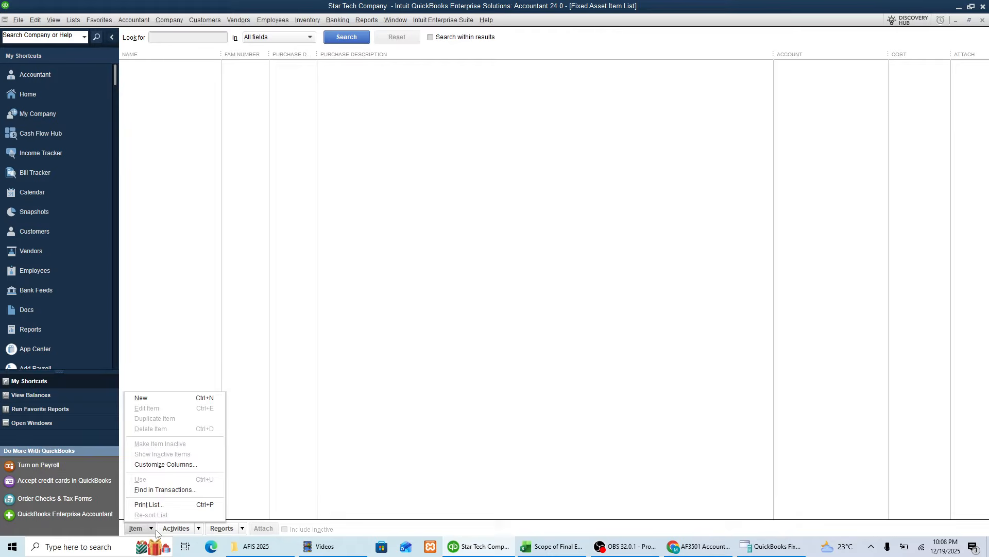
click(165, 398)
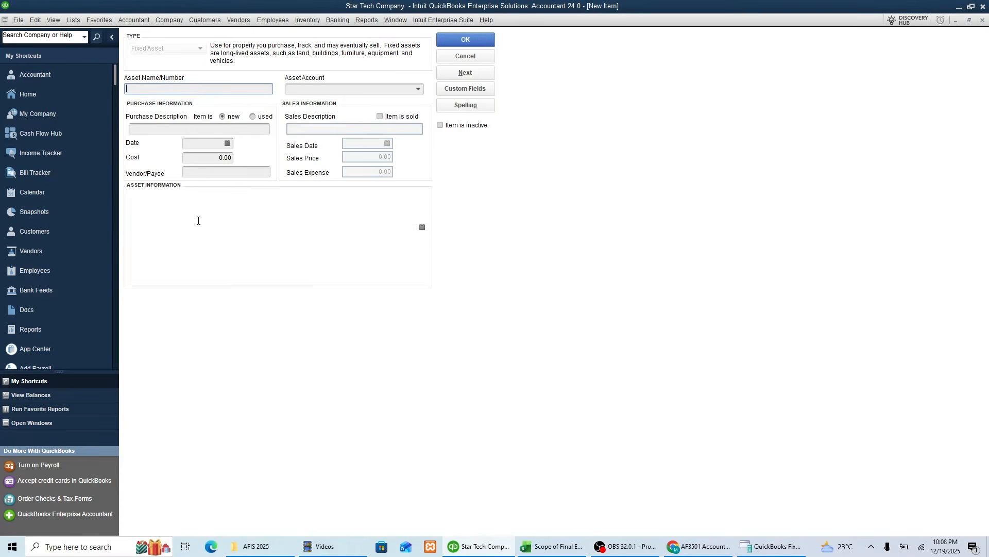
Step: Copy the vehicle name from the Excel practice sheet and enter Toyota Corolla as the asset name in QuickBooks
key(alt+Tab)
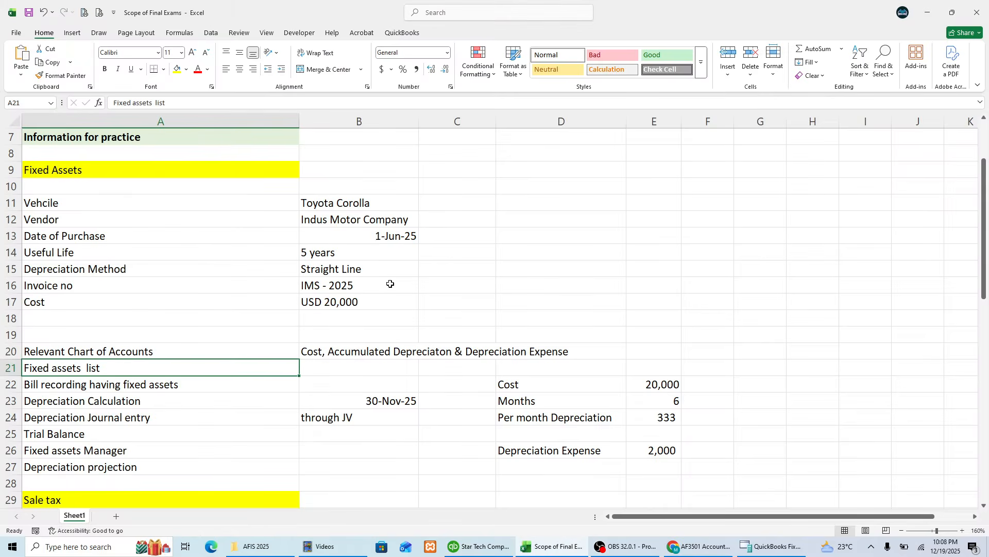
key(Up)
key(Right)
key(Up)
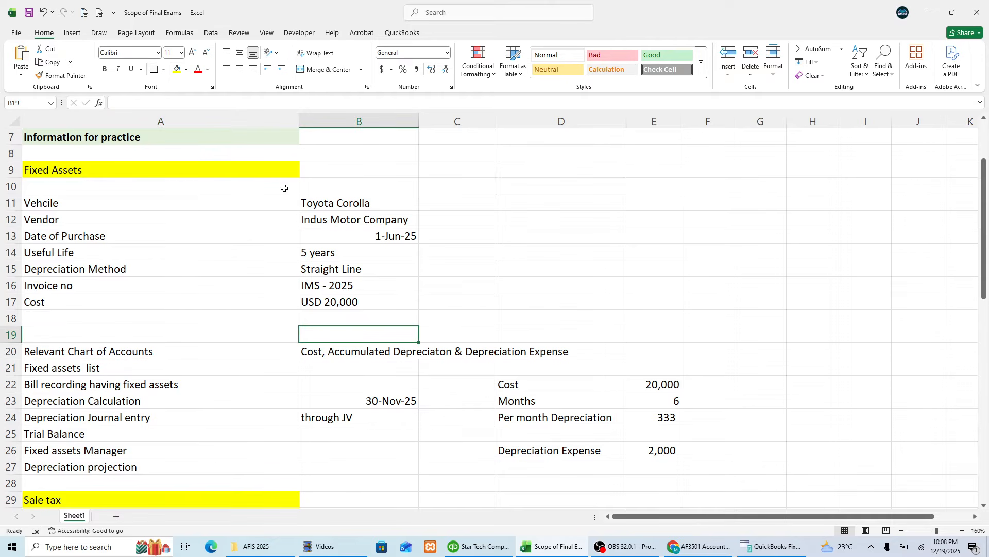
click(368, 197)
key(ctrl+c)
key(alt+Tab)
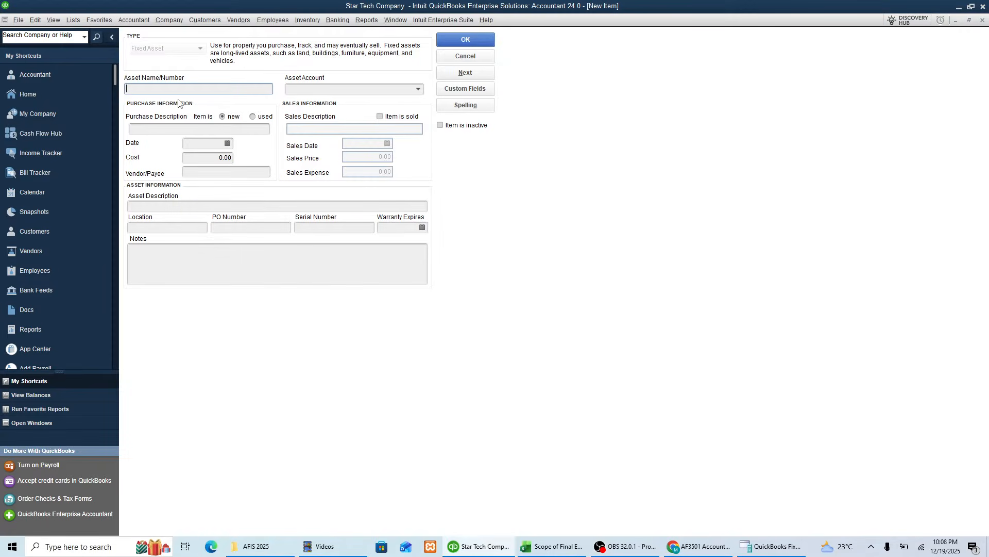
key(ctrl+v)
key(Tab)
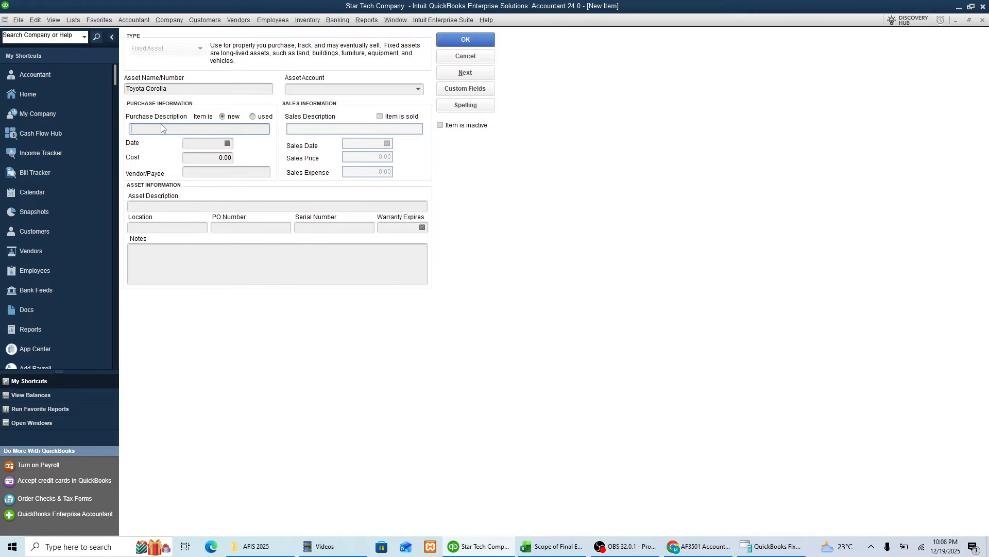
Step: Enter Toyota Corolla as both the purchase description and the asset description
key(ctrl+v)
click(174, 205)
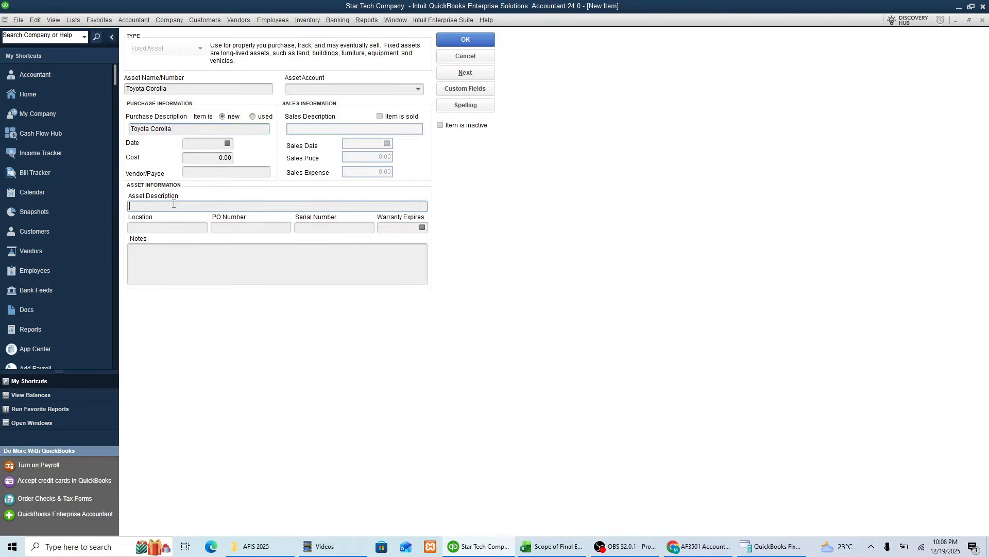
key(ctrl+v)
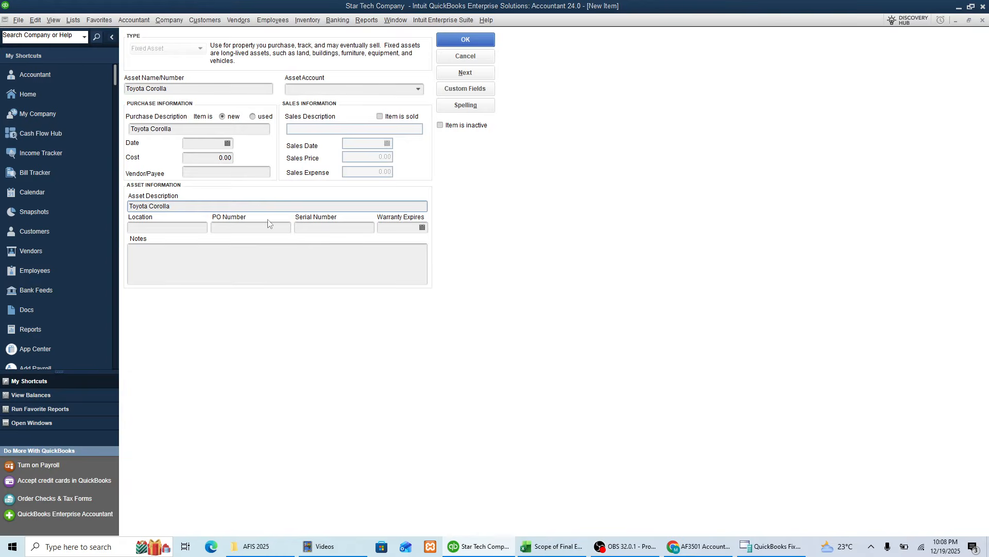
Step: Look up the purchase date in the Excel sheet and set the asset's purchase date to 06/01/2025
key(alt+Tab)
click(351, 232)
key(alt+Tab)
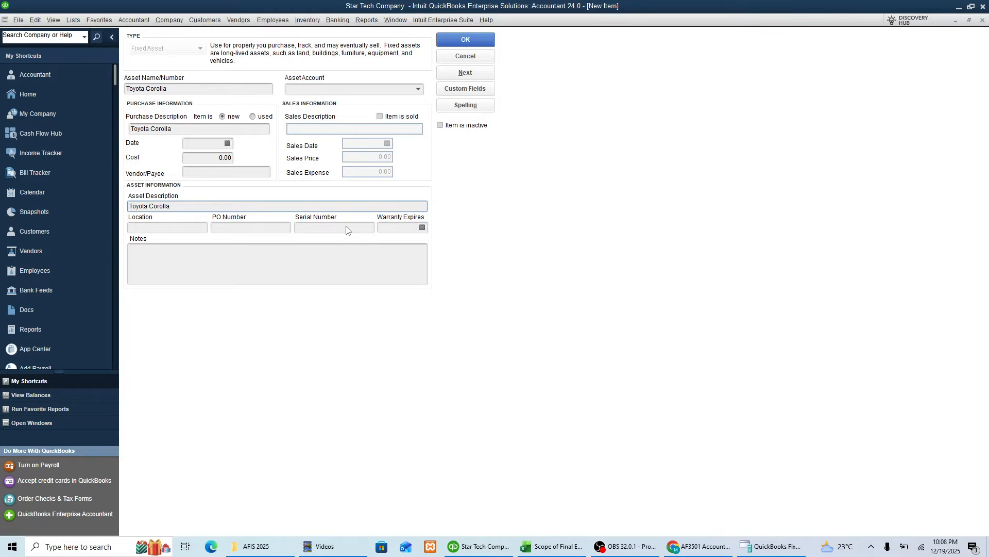
click(227, 143)
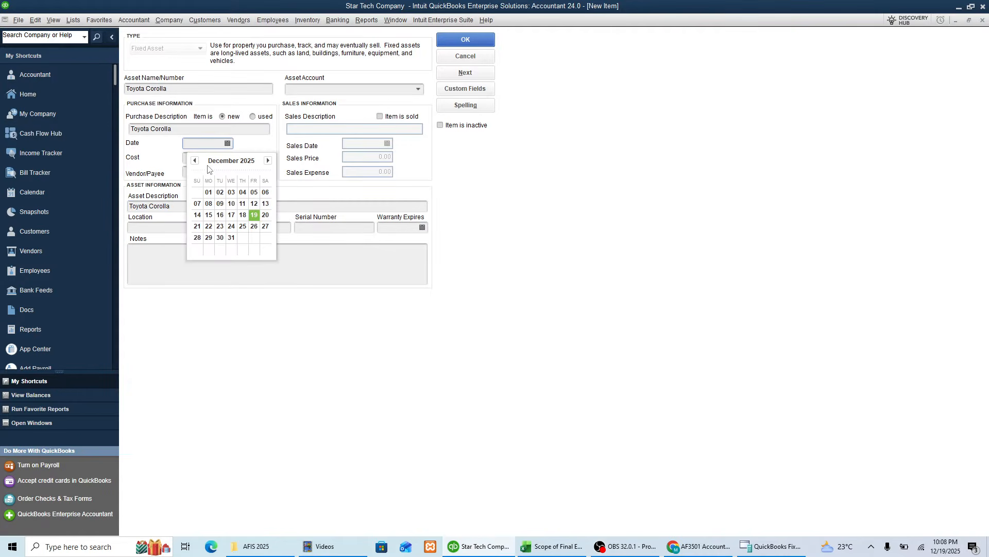
click(195, 160)
click(194, 161)
click(194, 160)
click(195, 160)
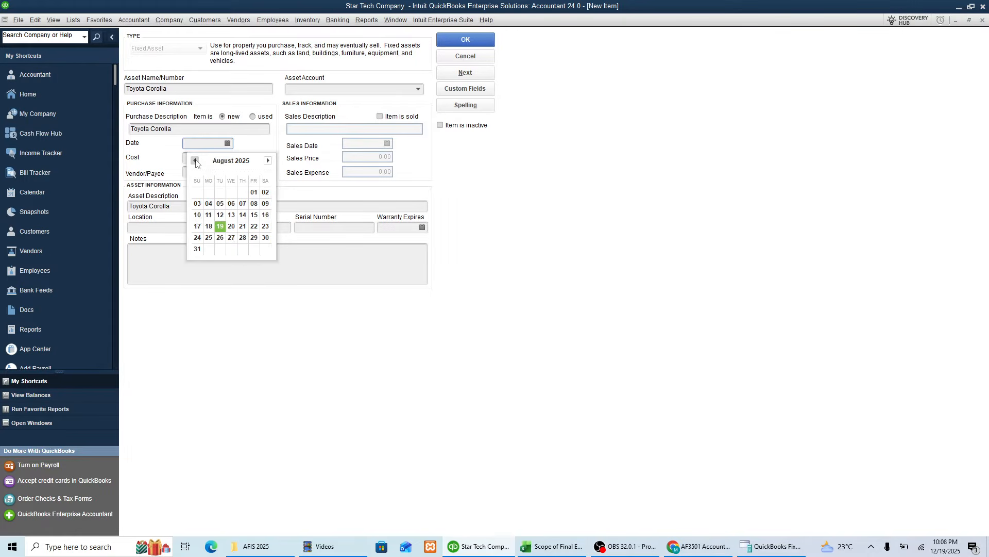
click(195, 160)
click(194, 160)
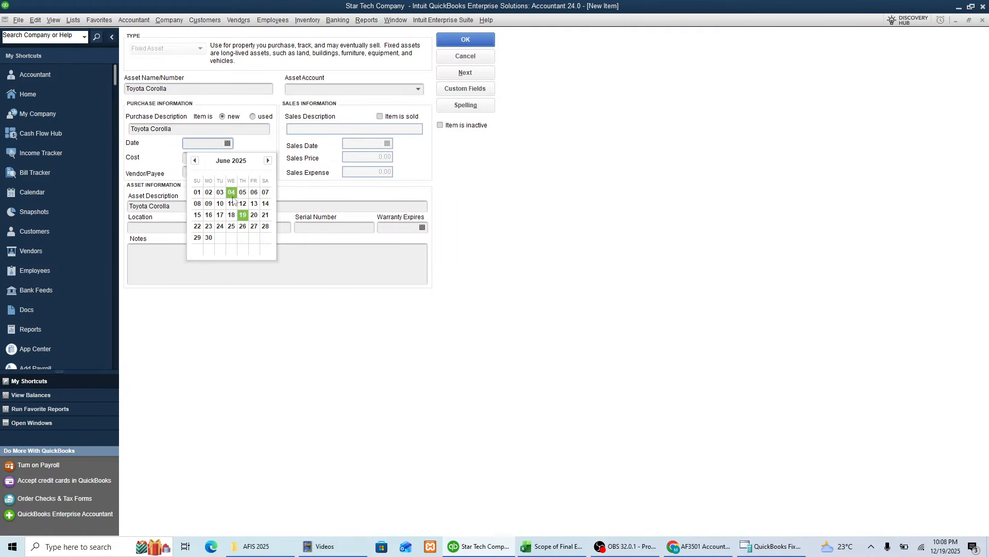
click(198, 192)
key(Tab)
Step: Look up the vehicle's cost in the Excel sheet and set the asset's cost to 20,000
key(alt+Tab)
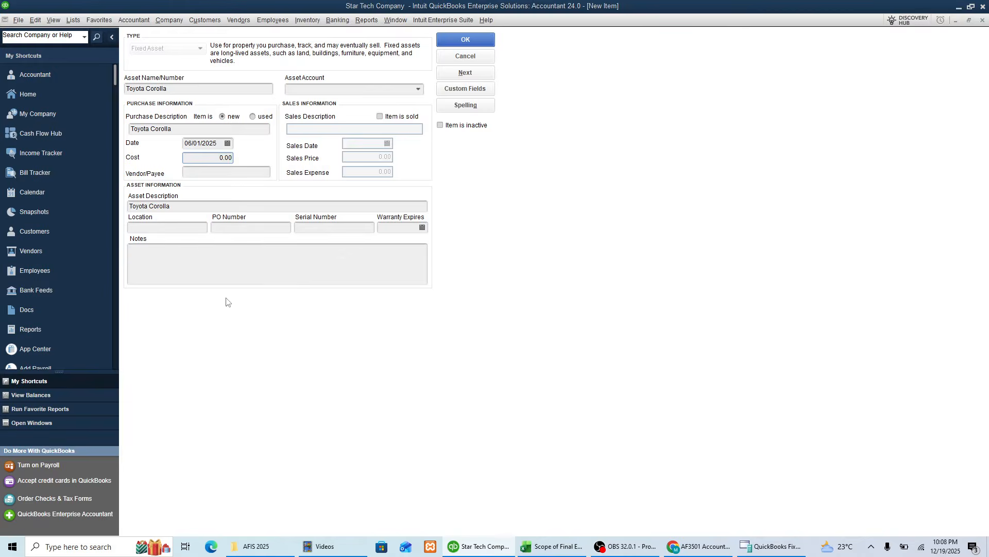
click(323, 282)
click(329, 302)
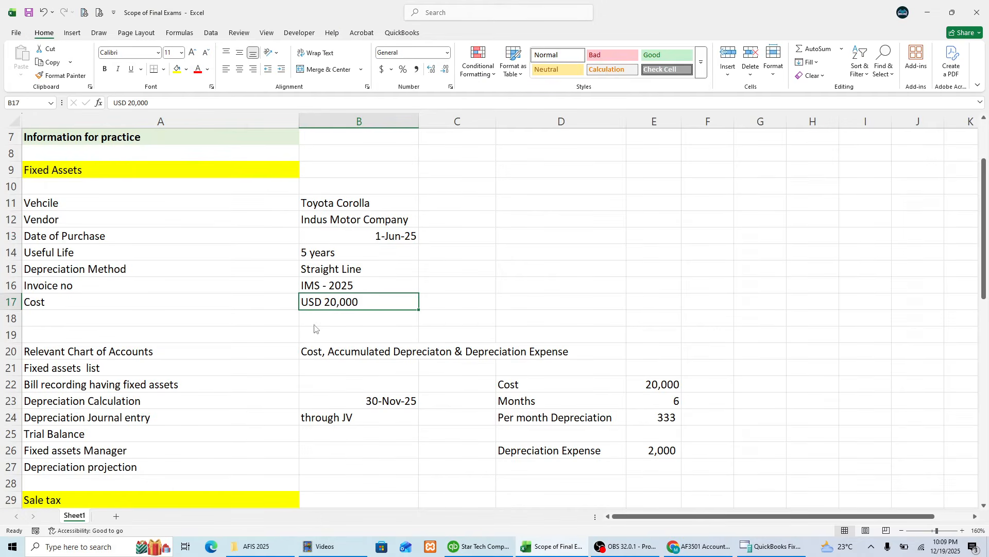
key(alt+Tab)
text(2000)
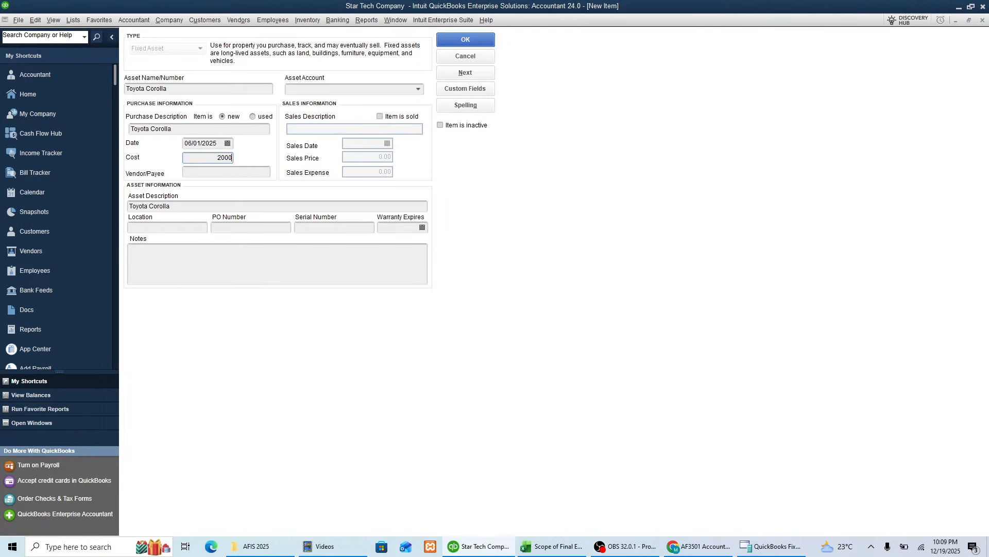
key(Tab)
click(215, 159)
text(00)
key(Tab)
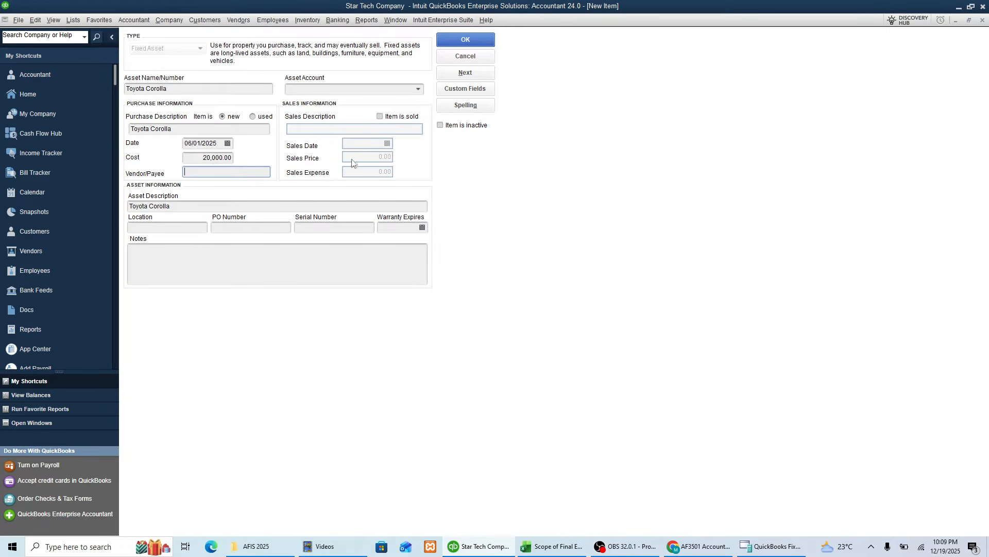
Step: Assign the asset to account 18000 Vehicle and save the fixed asset item
click(314, 88)
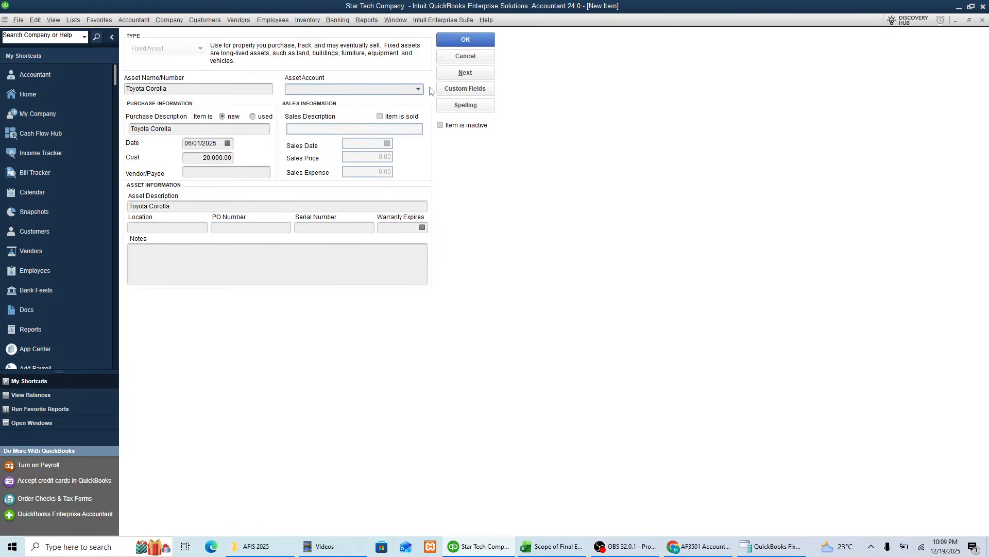
text(Vehicle)
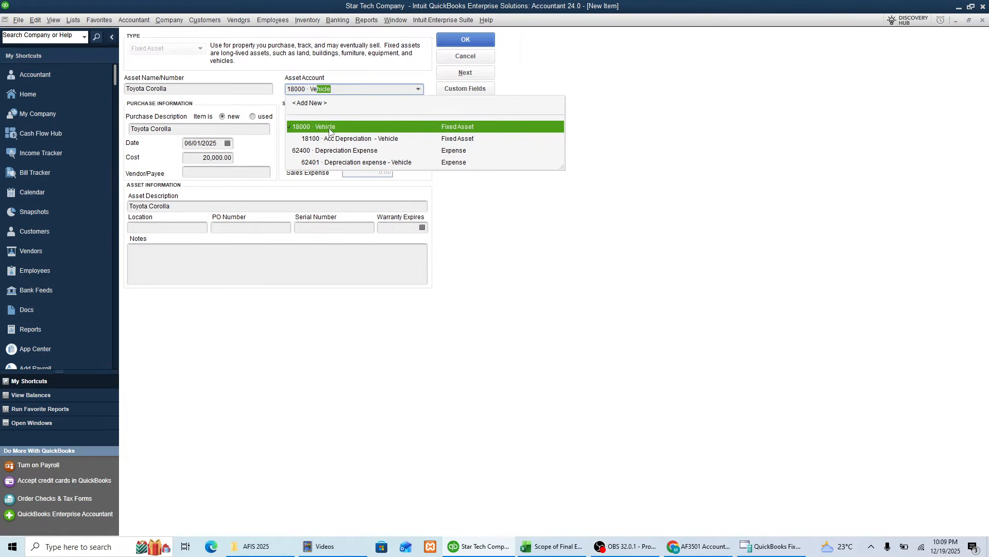
click(334, 128)
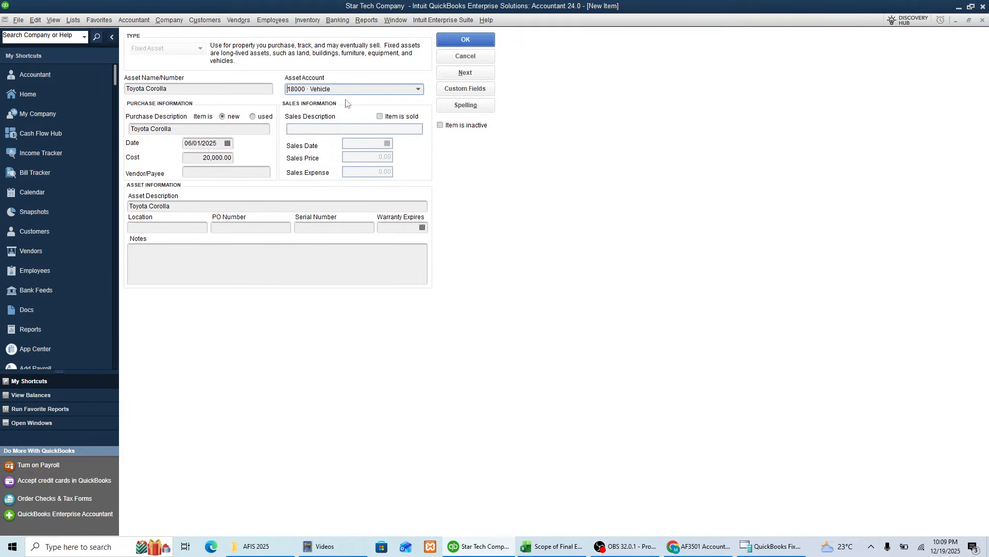
click(465, 40)
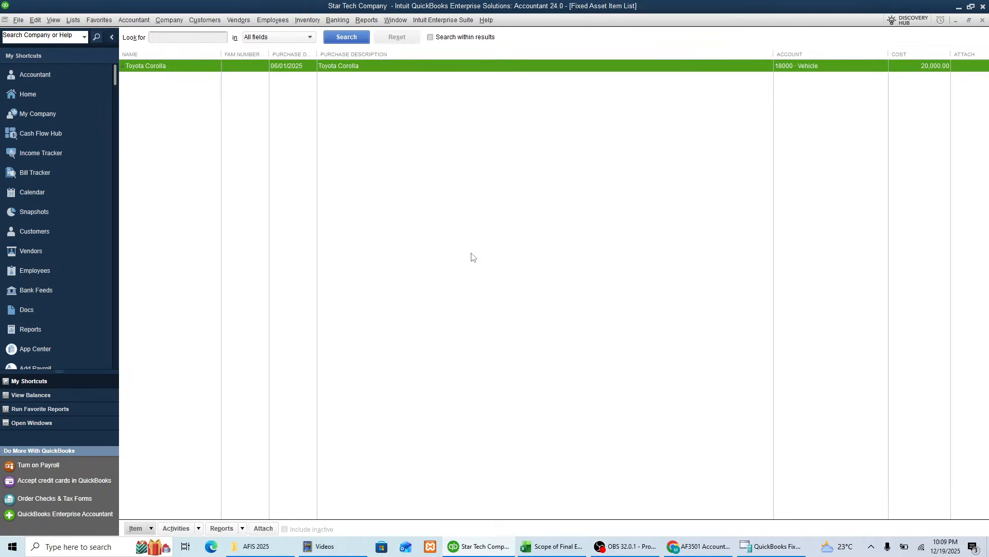
Step: Narrow the Purchase Description, Account and Cost columns of the fixed asset list to fit their contents
drag(773, 55, 404, 54)
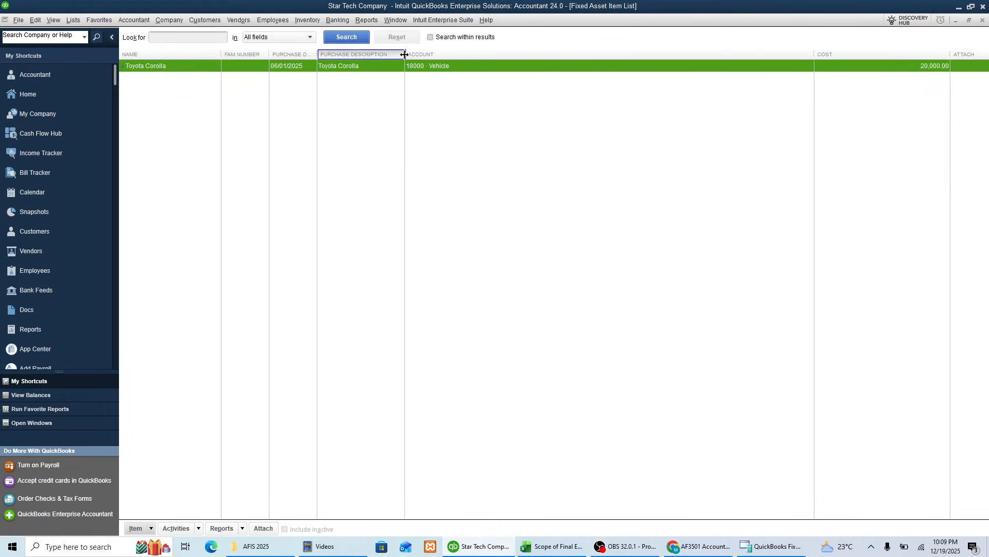
drag(814, 54, 483, 56)
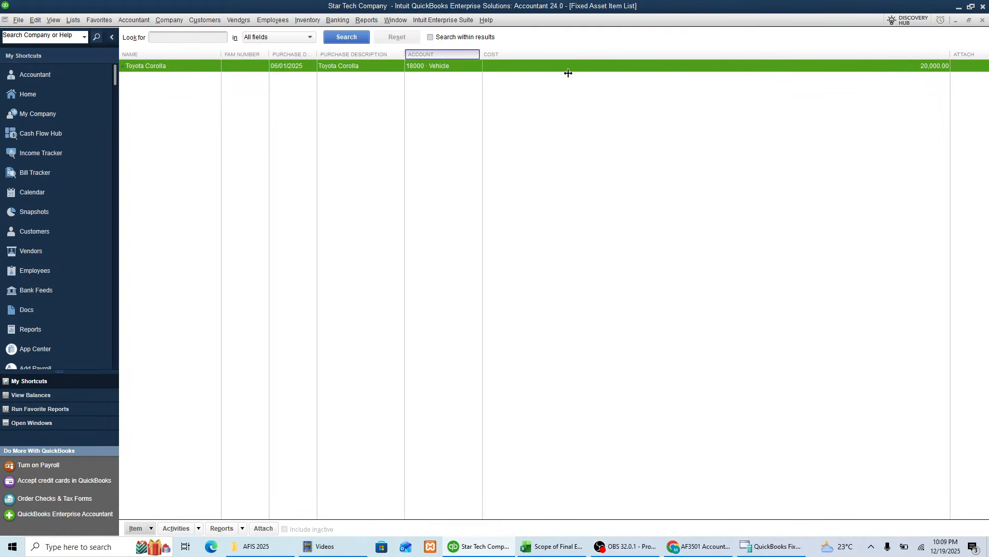
drag(951, 54, 516, 57)
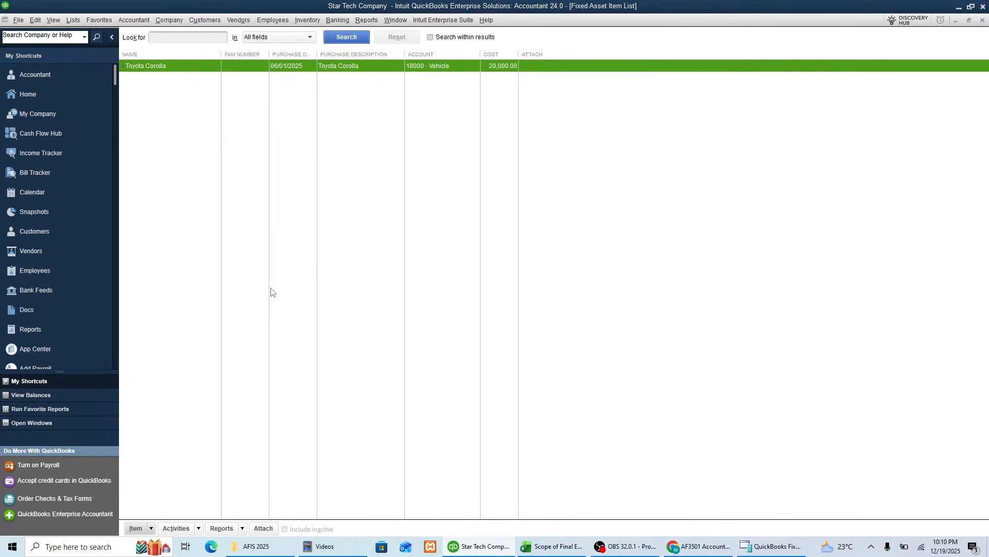
Step: Leave the fixed asset list and check the bill recording task in the Excel practice sheet
key(Escape)
key(alt+Tab)
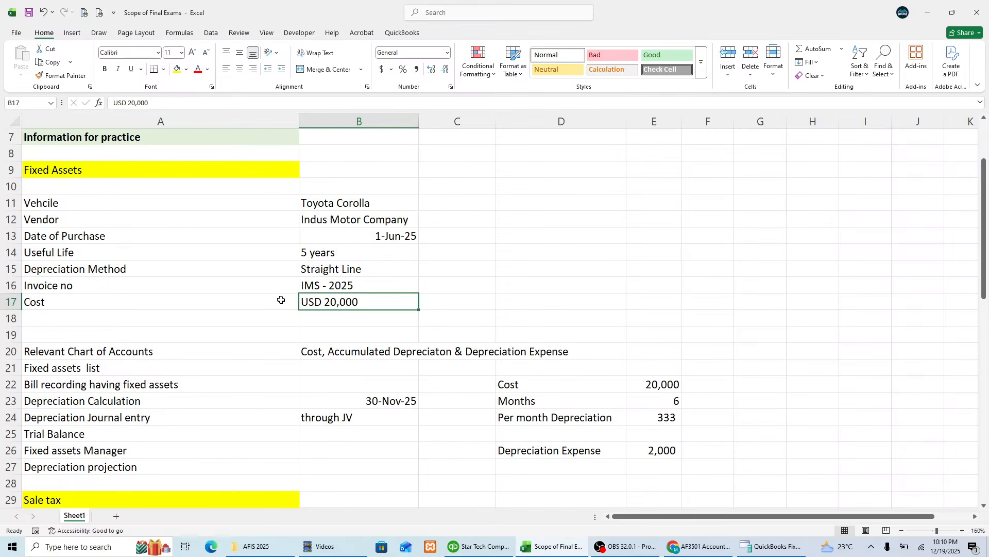
click(129, 384)
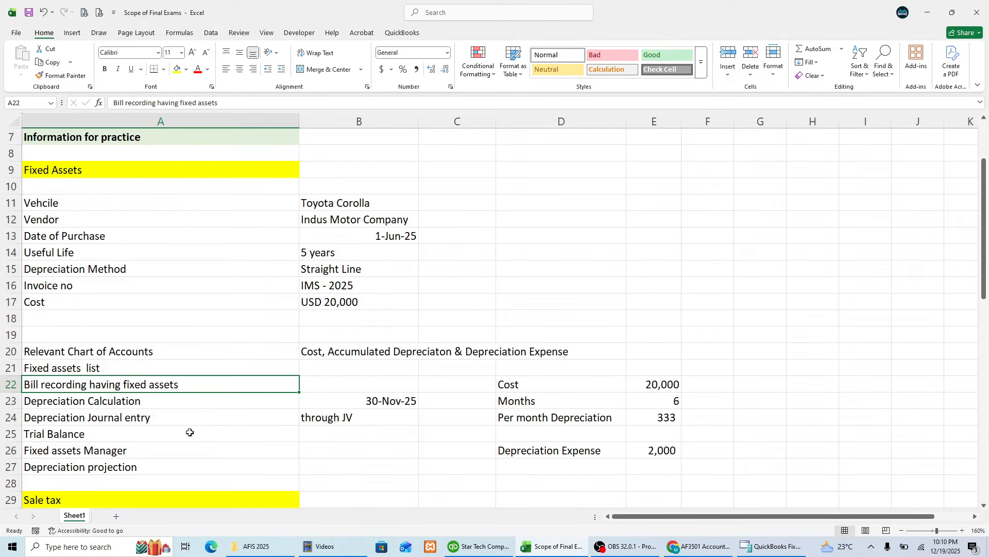
Step: Switch to QuickBooks, close the fixed asset list and chart of accounts, and open a new vendor bill
key(alt+Tab)
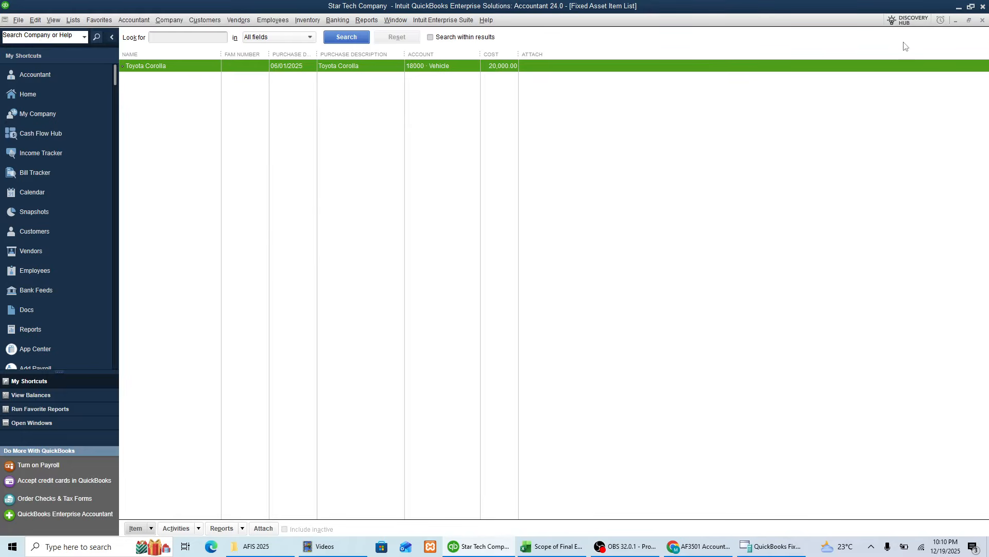
click(982, 21)
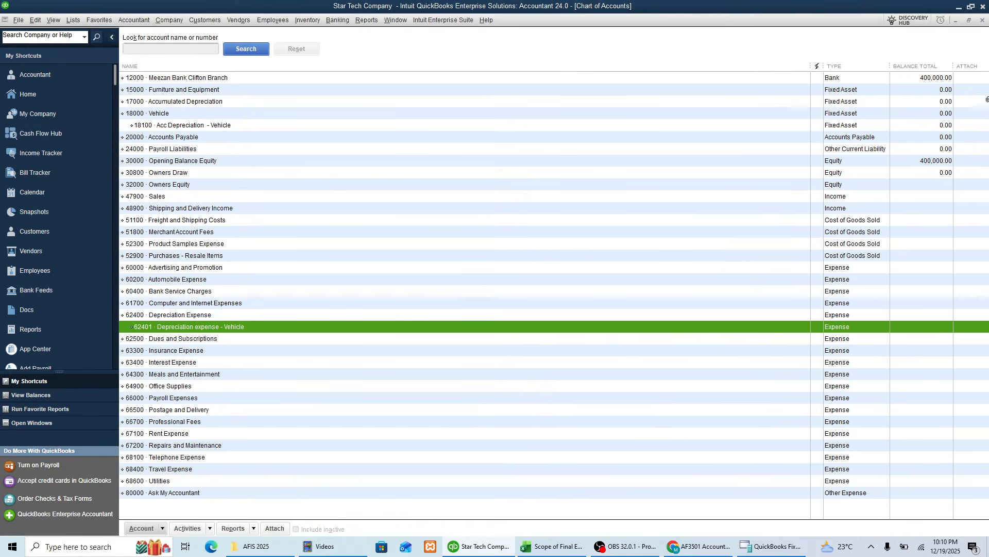
click(983, 20)
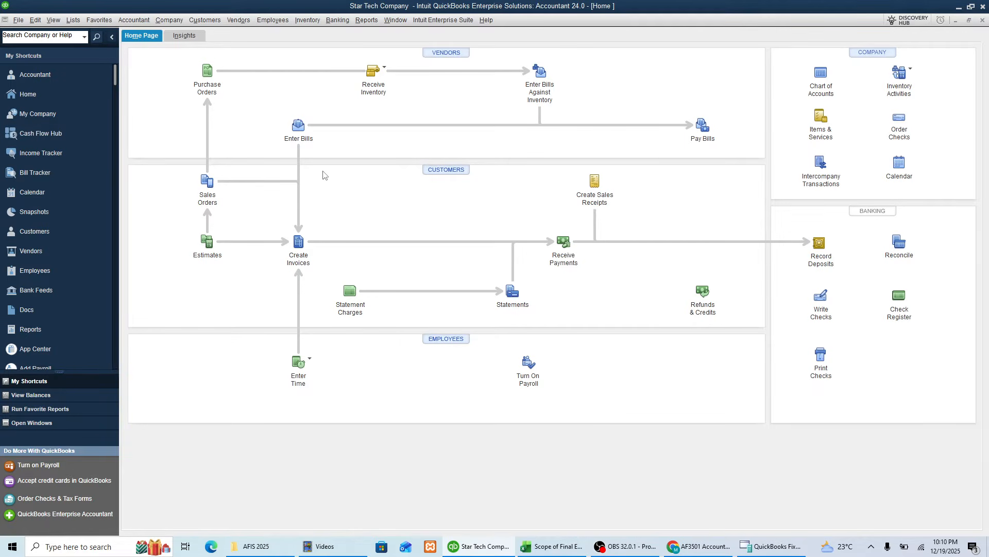
click(298, 125)
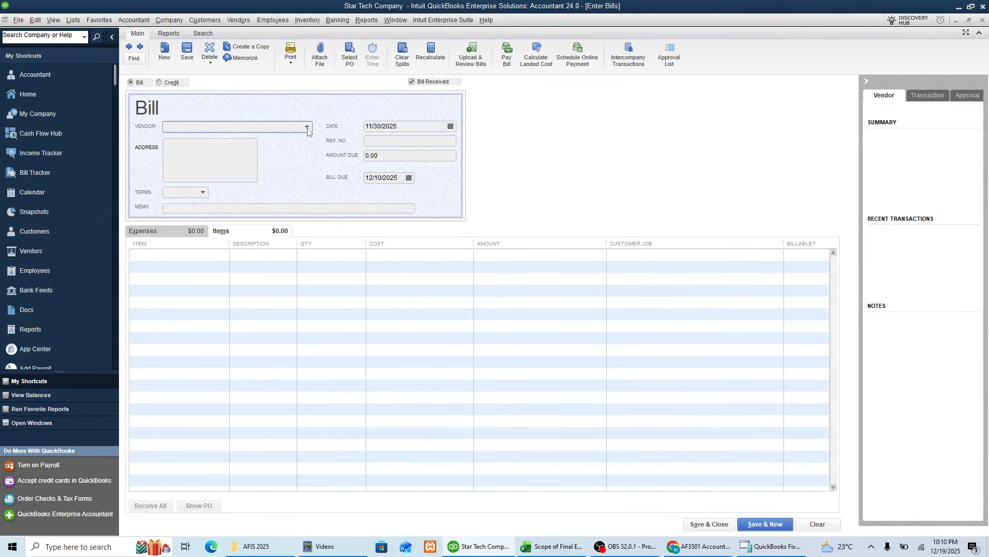
Step: Look up the vendor in the Excel practice sheet and start adding a new vendor from the QuickBooks bill
key(alt+Tab)
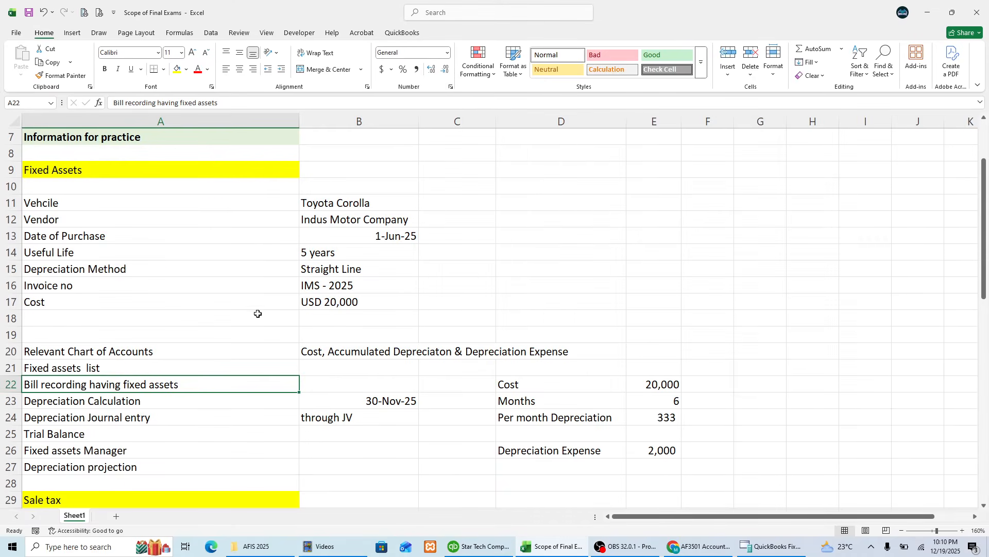
click(85, 223)
click(373, 222)
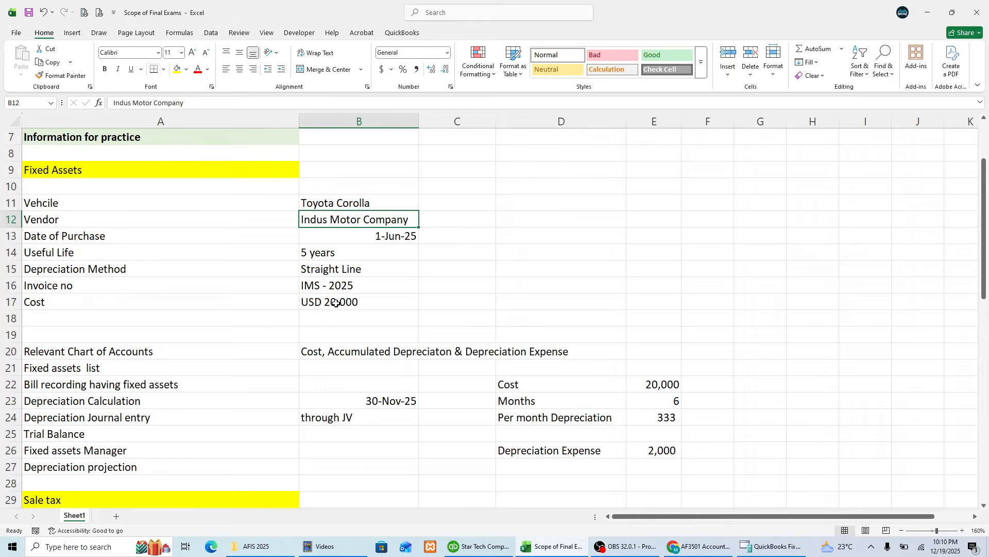
key(alt+Tab)
click(308, 128)
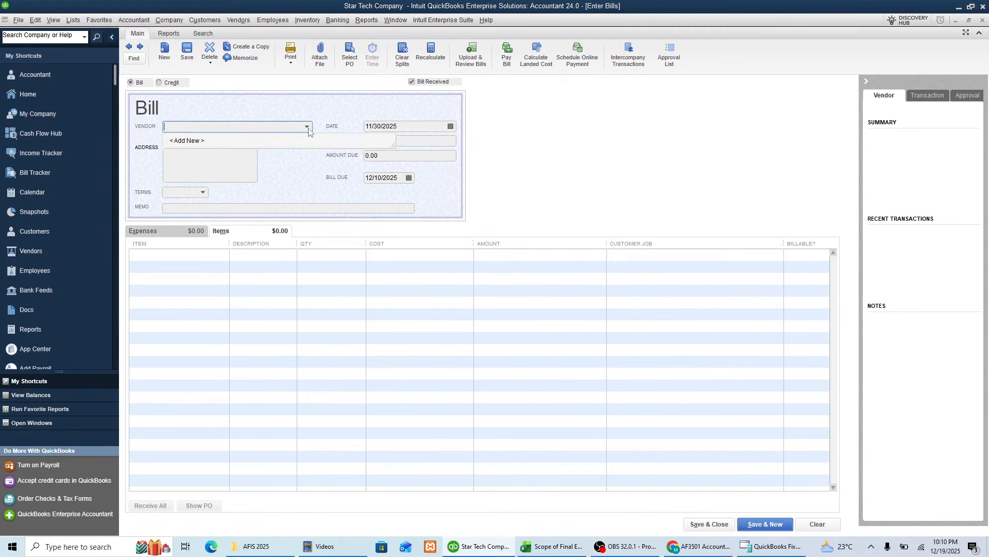
click(189, 142)
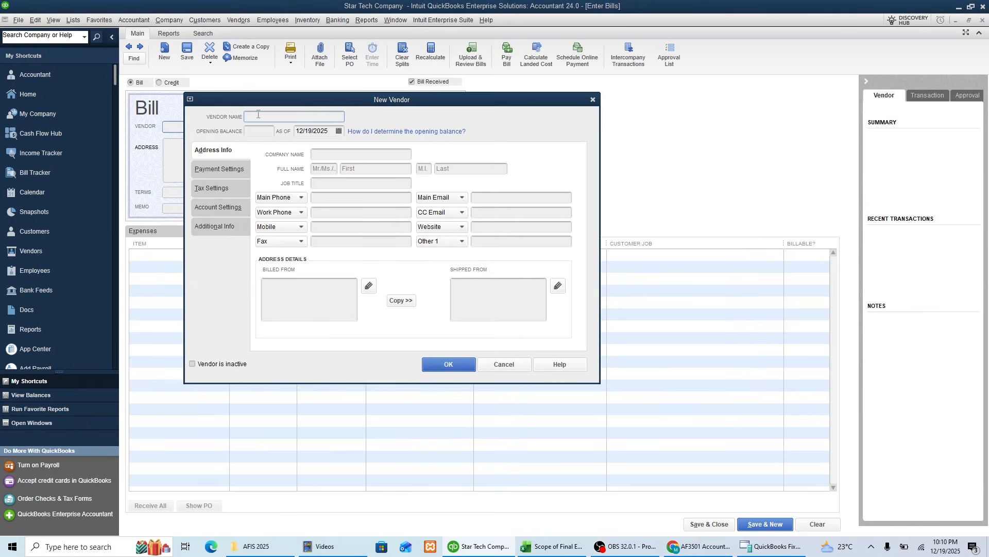
Step: Copy the vendor name from Excel and enter Indus Motor Company as the new vendor's name and company name in QuickBooks
key(alt+Tab)
key(ctrl+c)
key(alt+Tab)
key(ctrl+v)
click(338, 155)
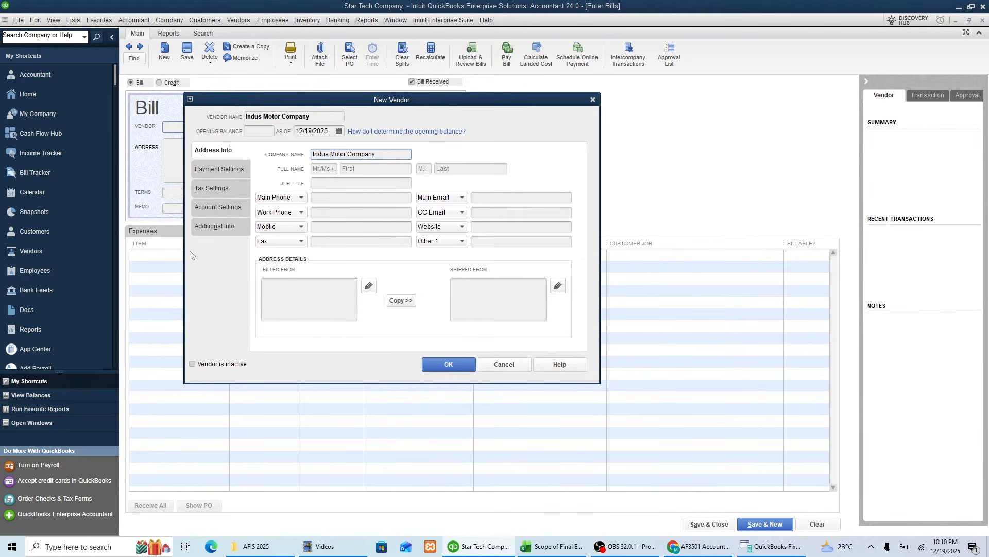
Step: Choose a vendor type in the additional information for Indus Motor Company and save the new vendor
click(215, 212)
click(216, 223)
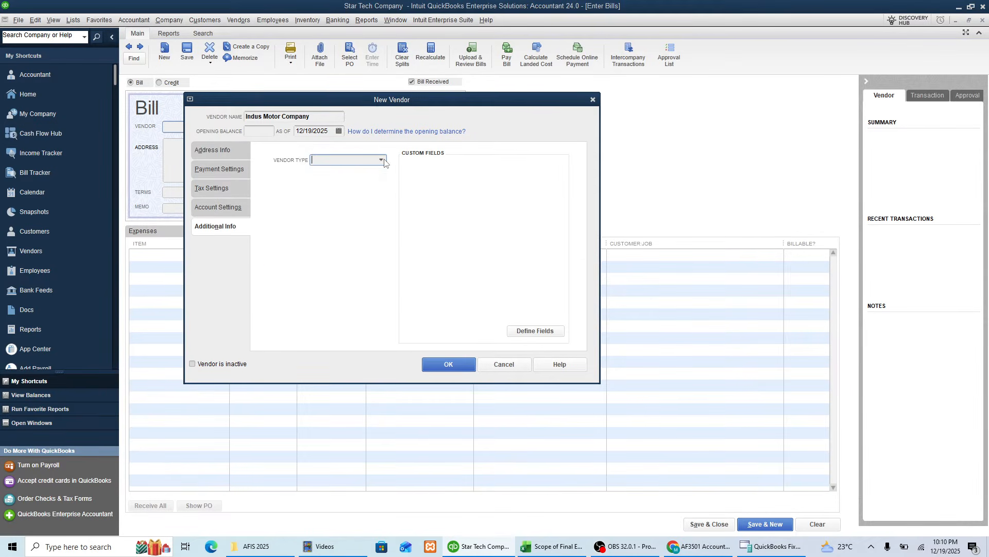
click(381, 160)
click(335, 223)
click(455, 368)
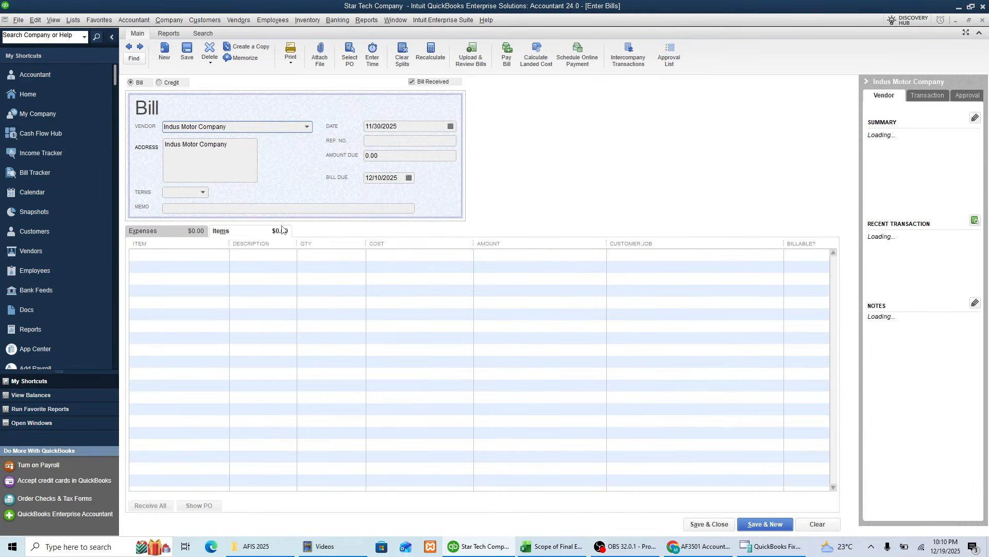
Step: Review the vehicle details and the bill recording task in the Excel practice sheet, and return to the QuickBooks bill
key(alt+Tab)
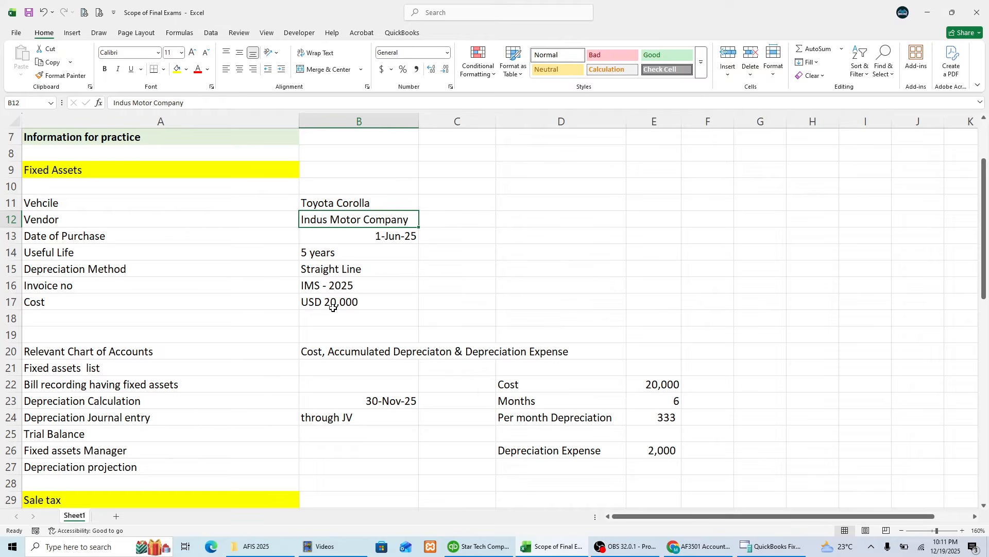
key(Left)
key(Down)
key(Down)
key(Down)
key(Down)
key(Down)
key(Down)
key(Down)
key(Down)
key(Down)
key(Down)
key(Down)
key(Up)
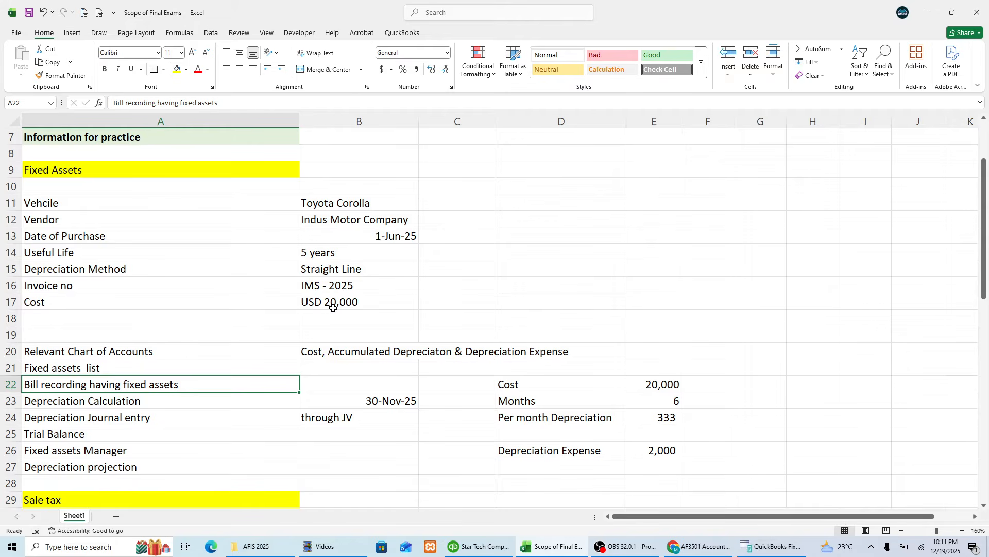
key(alt+Tab)
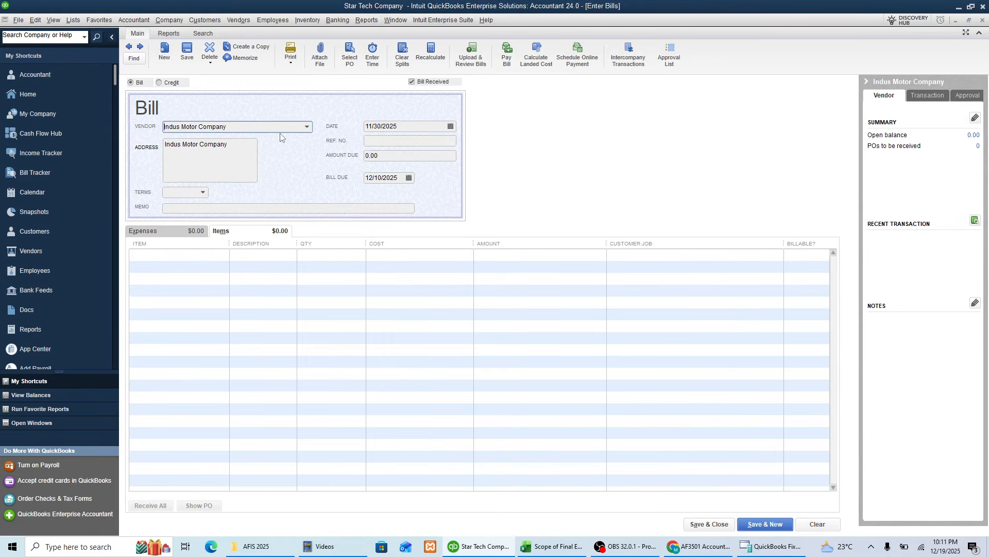
Step: Enter "Purchase of vehicle" as the bill's memo
click(202, 209)
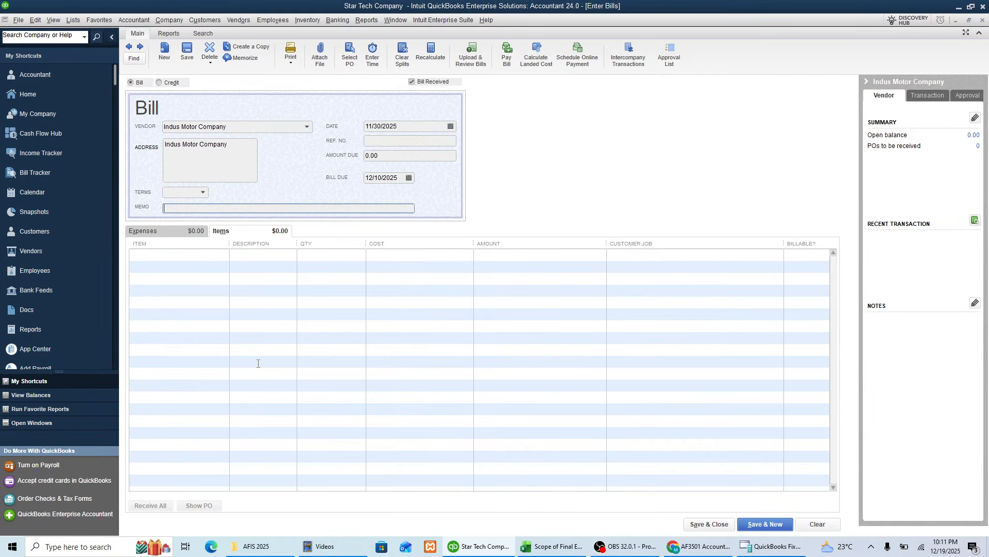
text(Purchase of vhe)
key(BackSpace)
key(BackSpace)
key(BackSpace)
key(BackSpace)
text(ehicle)
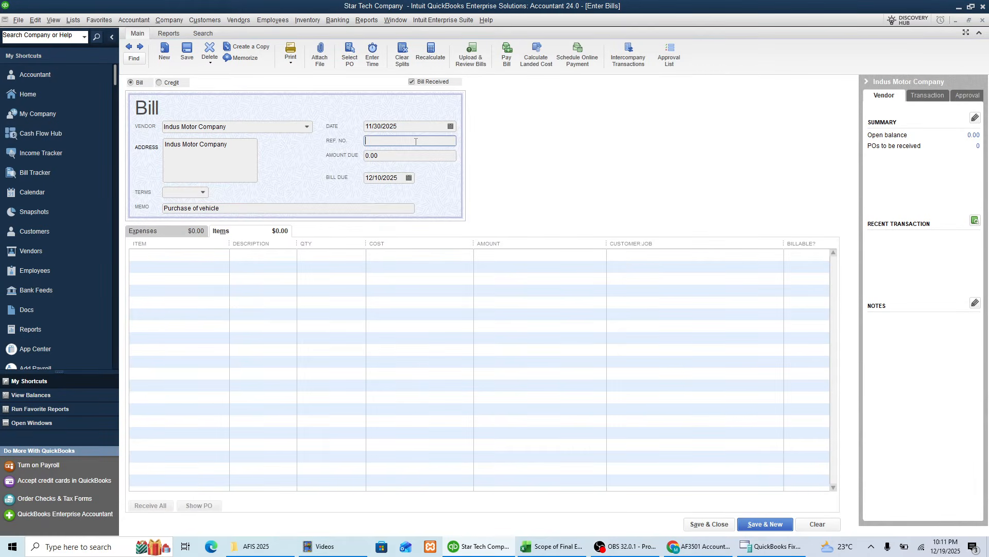
Step: Copy the invoice number from the Excel sheet and enter IMS - 2025 as the bill's reference number in QuickBooks
key(alt+Tab)
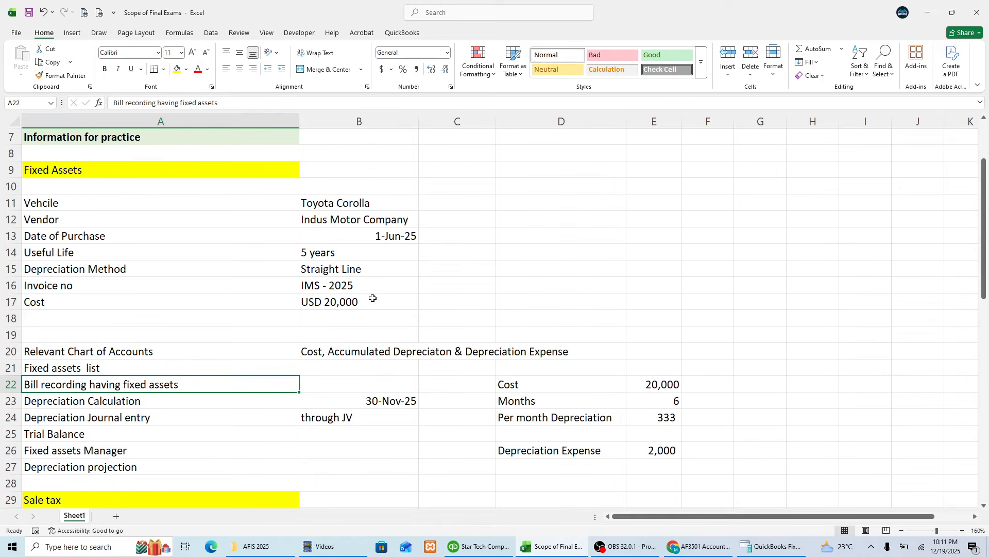
click(355, 289)
key(ctrl+c)
key(alt+Tab)
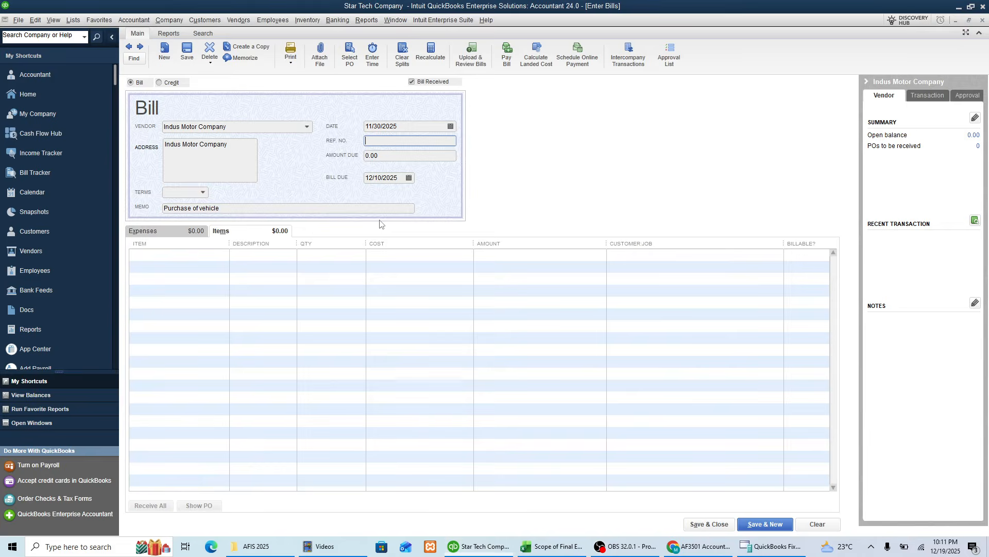
click(406, 140)
key(ctrl+v)
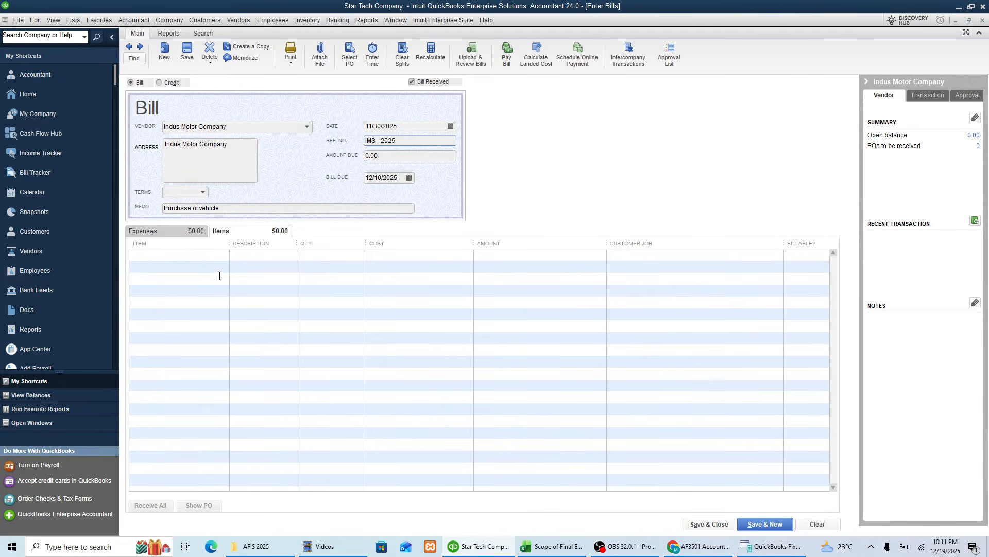
Step: Add the Toyota Corolla fixed asset item to the first item line of the bill
click(200, 257)
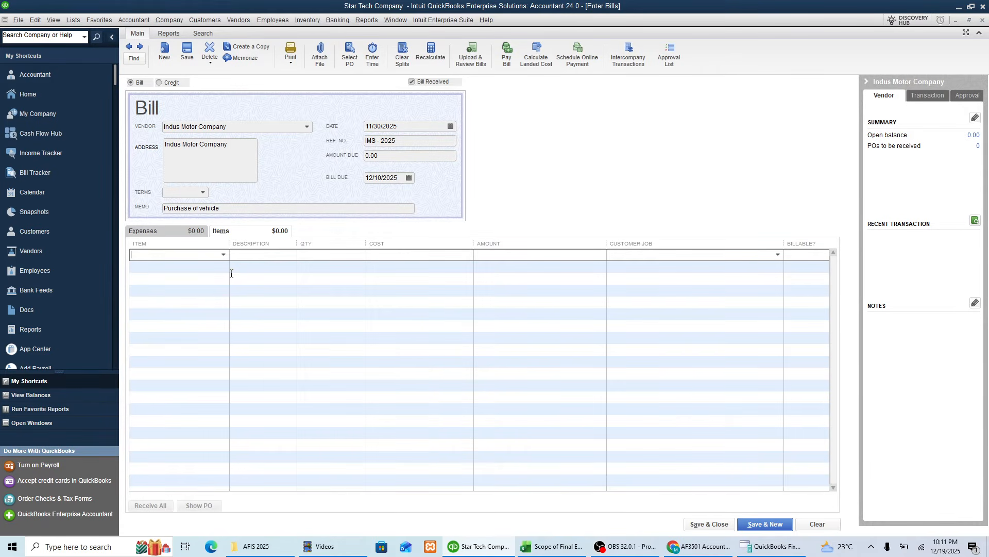
click(184, 236)
click(223, 255)
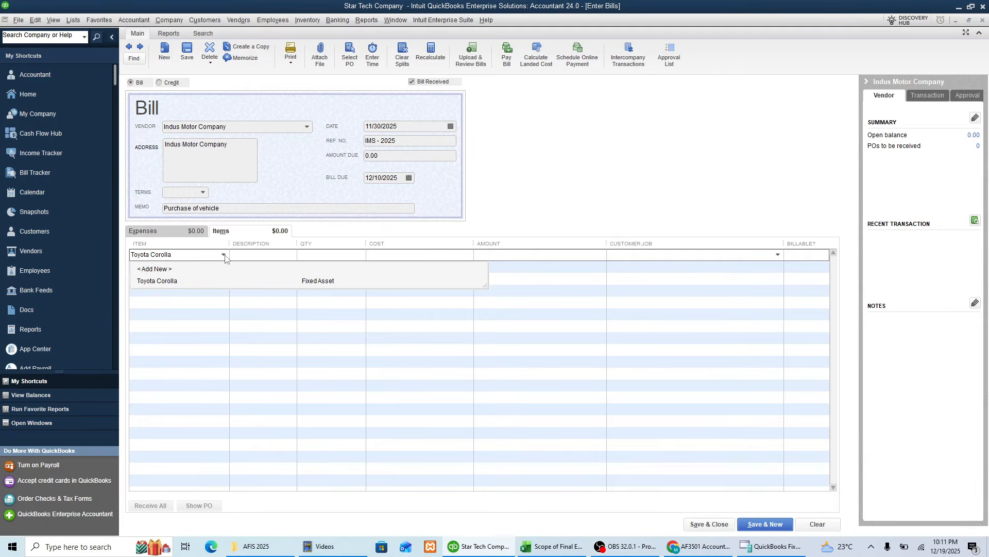
click(175, 282)
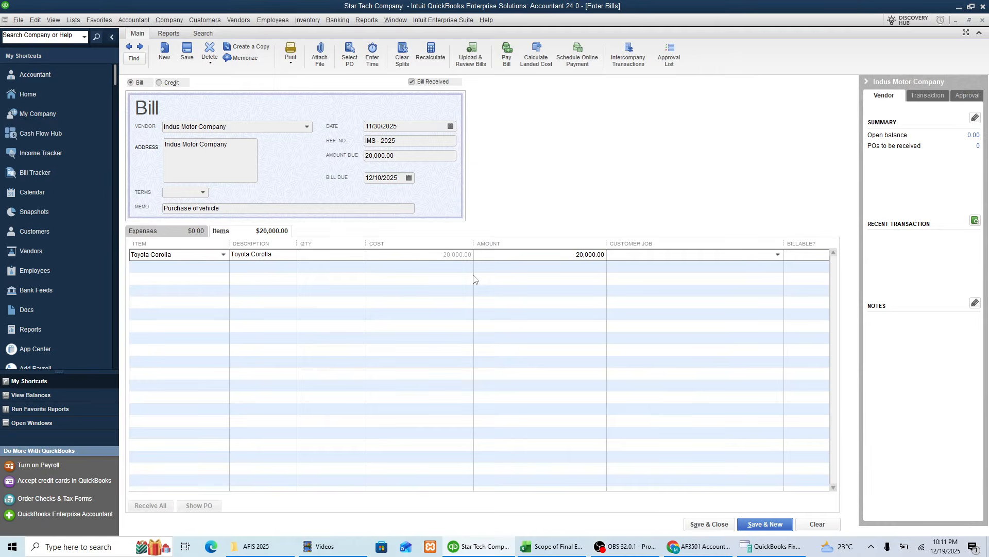
click(570, 272)
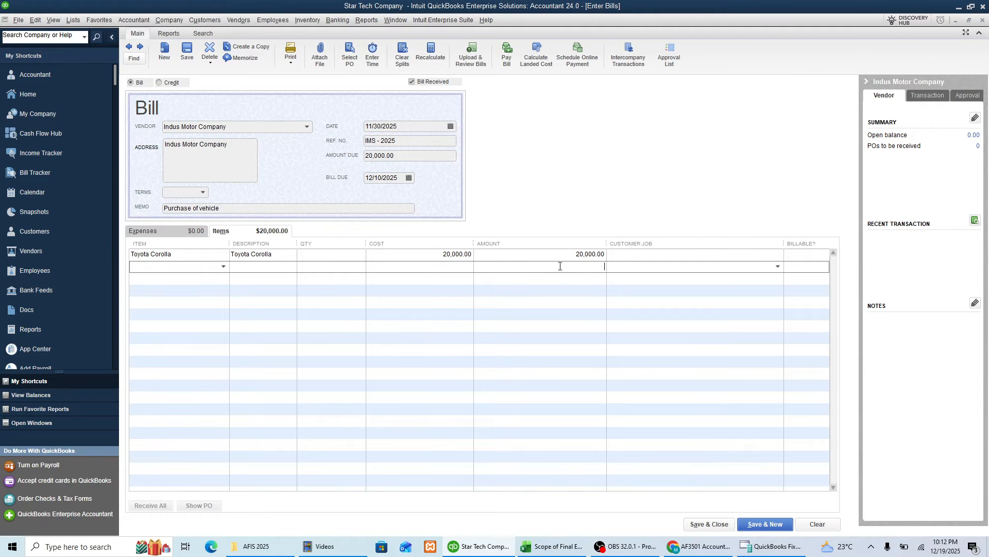
Step: Check the purchase date in the Excel sheet and set the bill date to 06/01/2025 in QuickBooks
click(701, 526)
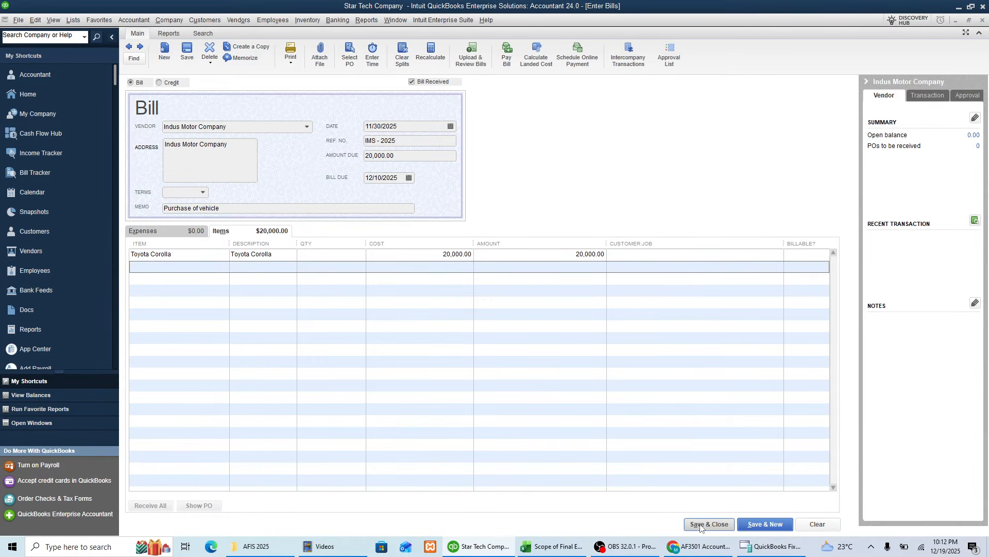
click(397, 126)
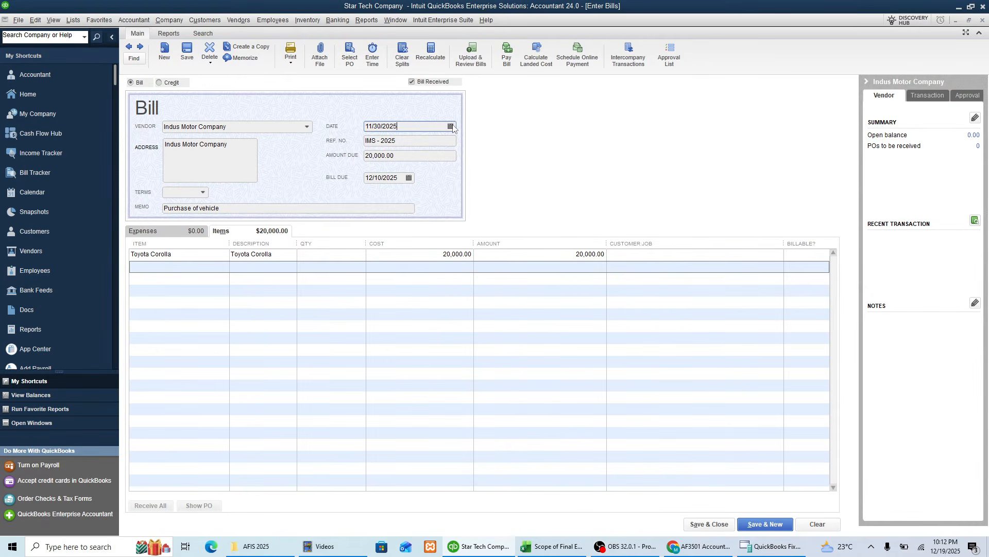
key(alt+Tab)
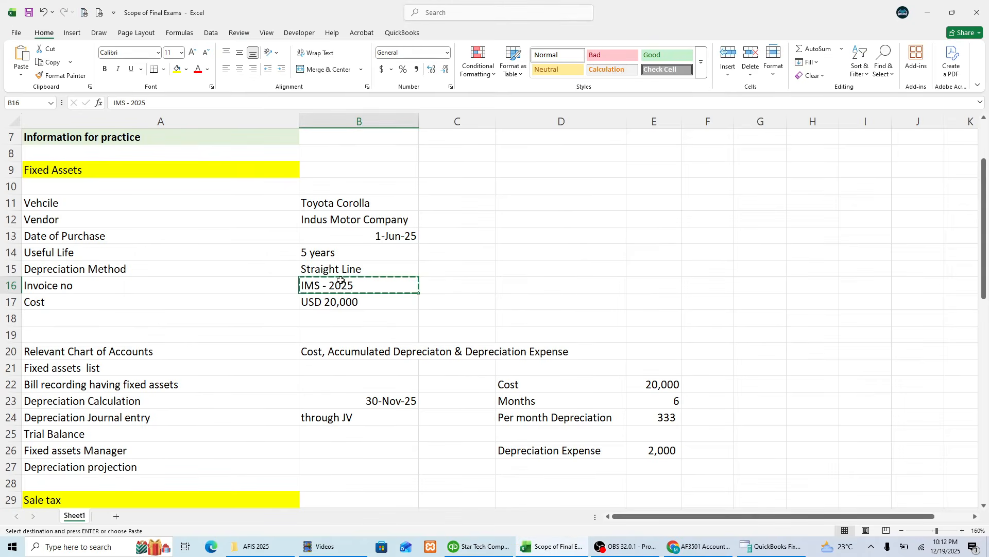
click(371, 235)
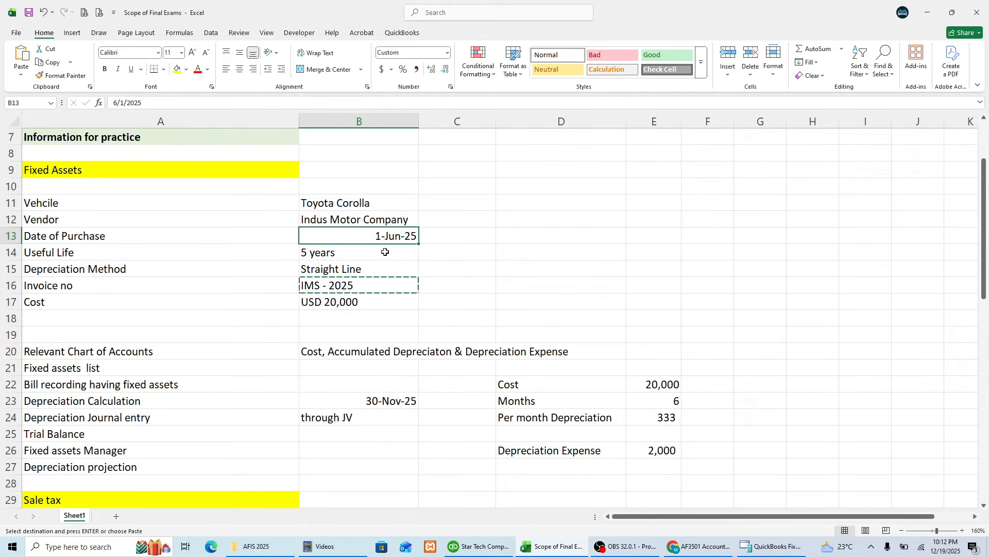
key(Escape)
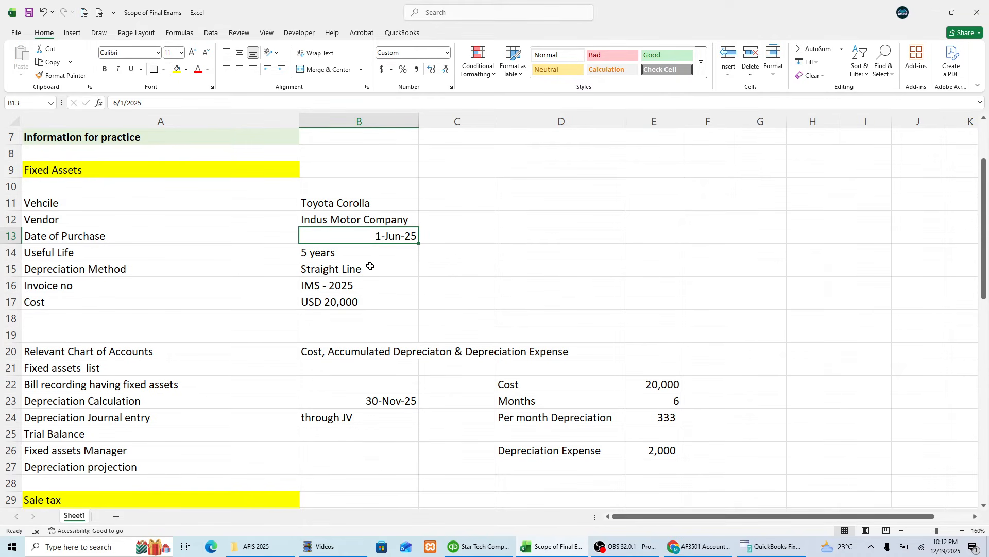
key(alt+Tab)
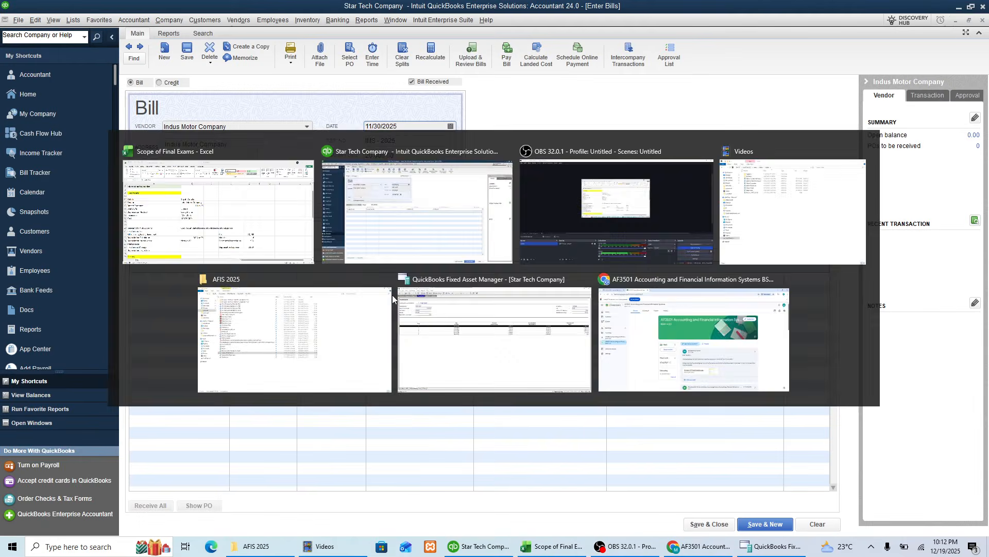
click(451, 127)
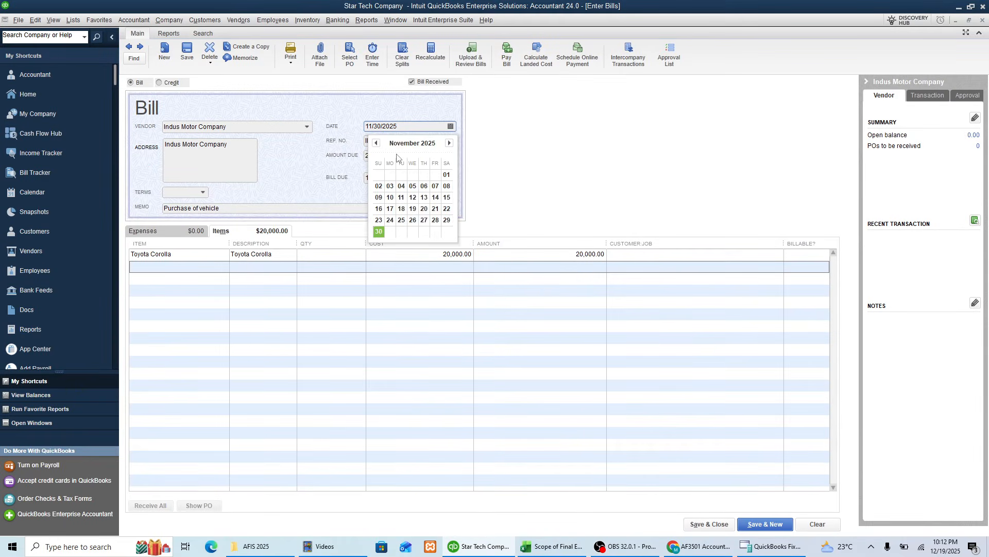
click(377, 144)
click(376, 143)
click(377, 144)
click(376, 143)
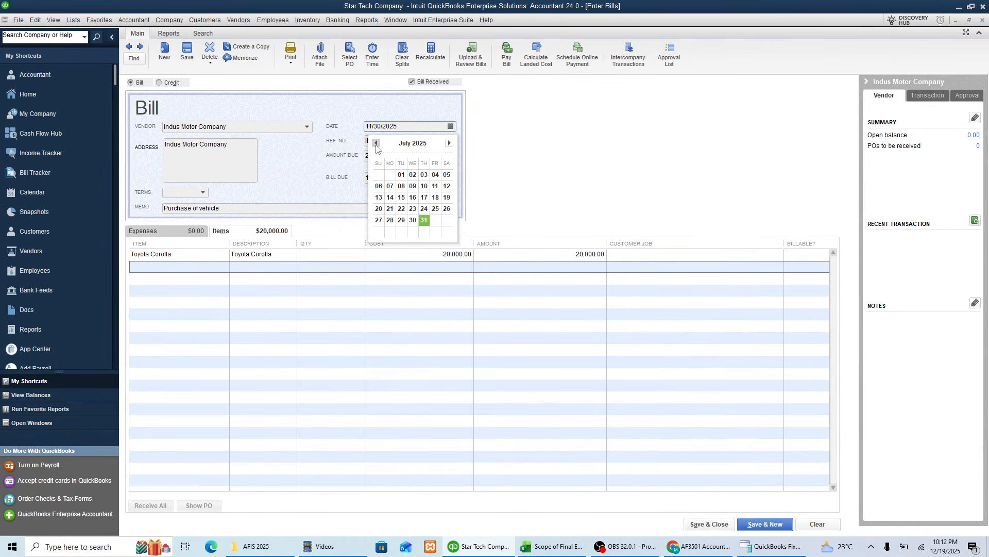
click(376, 143)
click(378, 174)
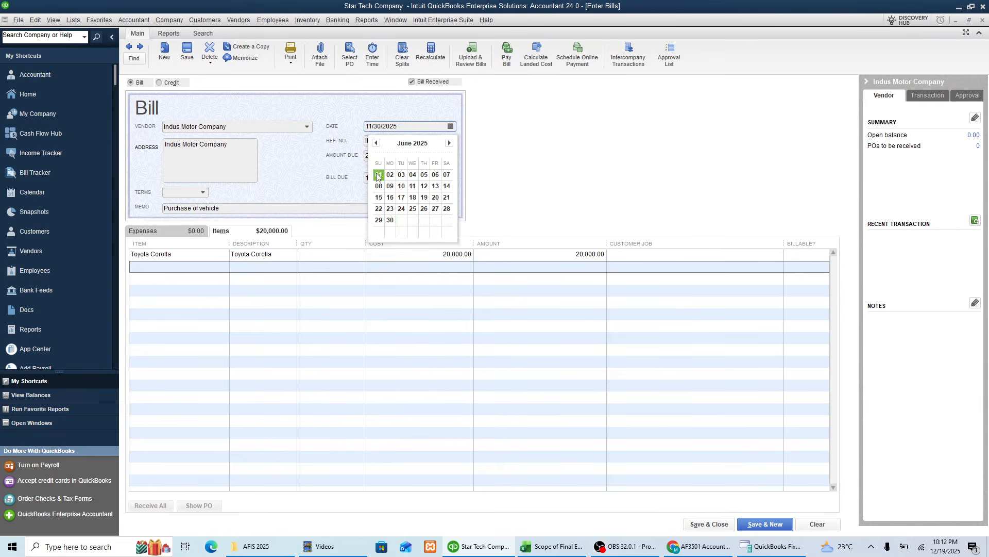
Step: Save and close the Indus Motor Company bill, accepting the past transaction date
click(352, 258)
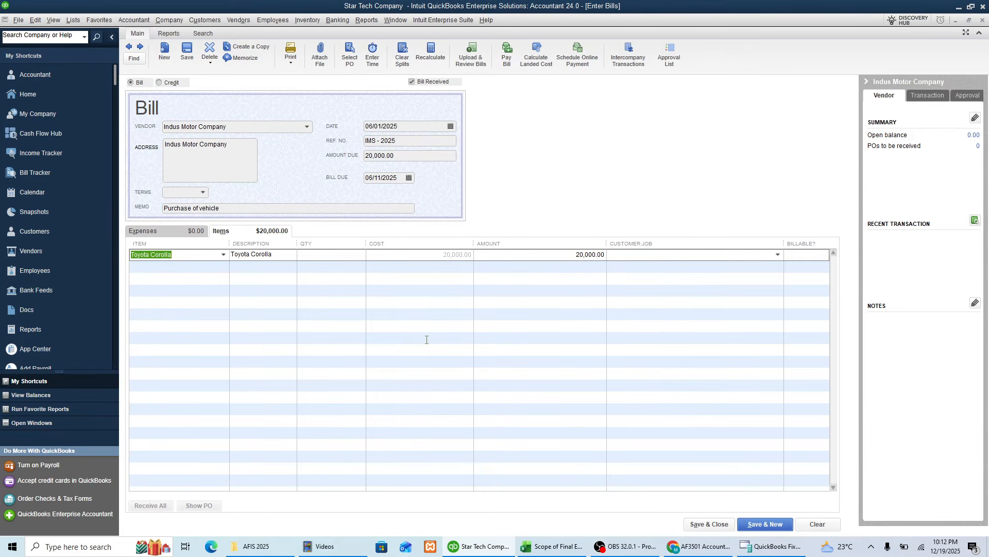
click(703, 525)
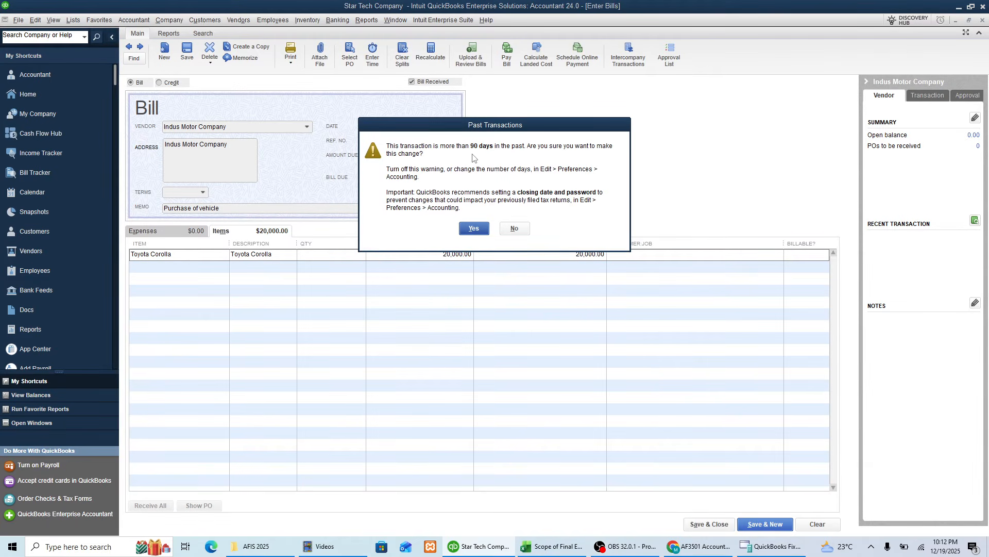
click(474, 228)
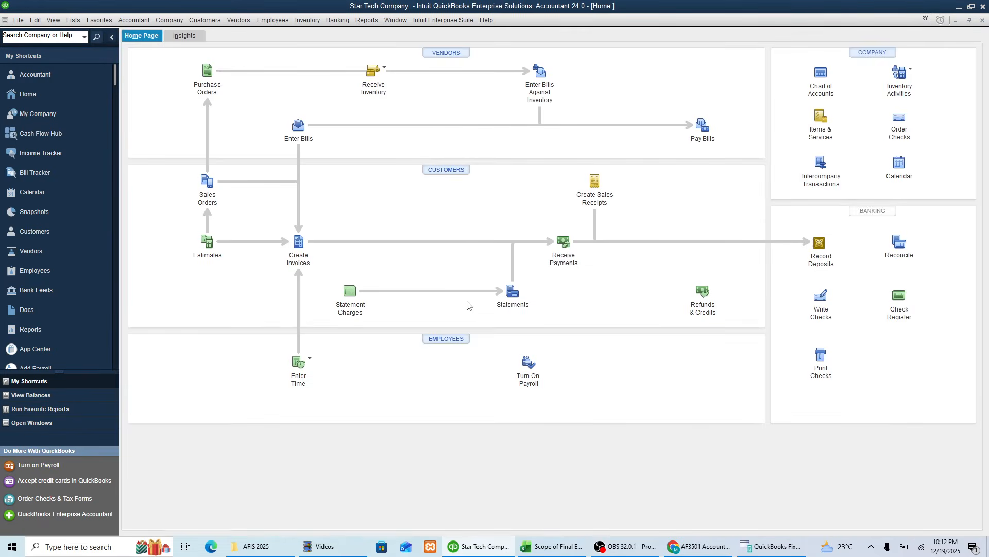
Step: Switch to the Excel sheet and review the bill recording, cost and depreciation calculation entries of the fixed assets checklist
key(alt+Tab)
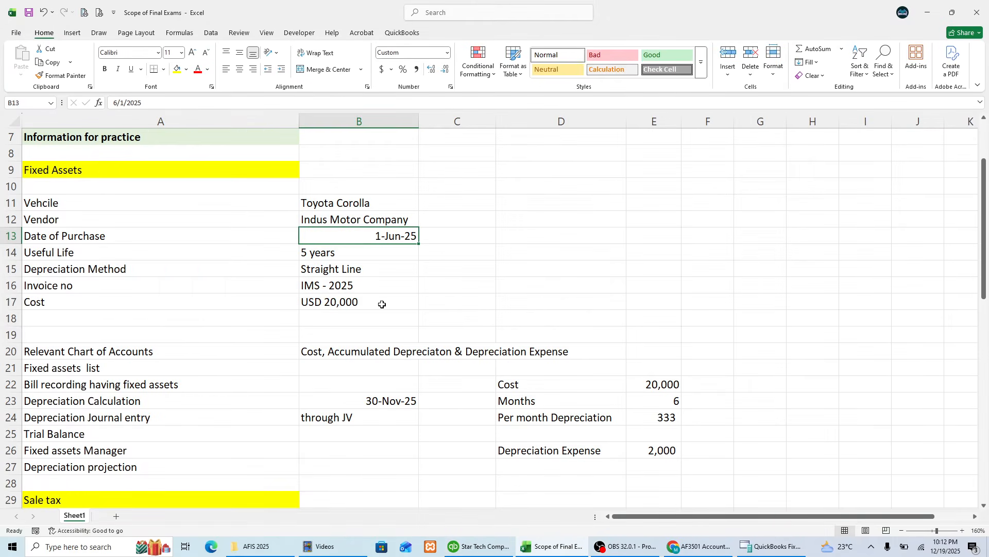
click(76, 388)
key(Down)
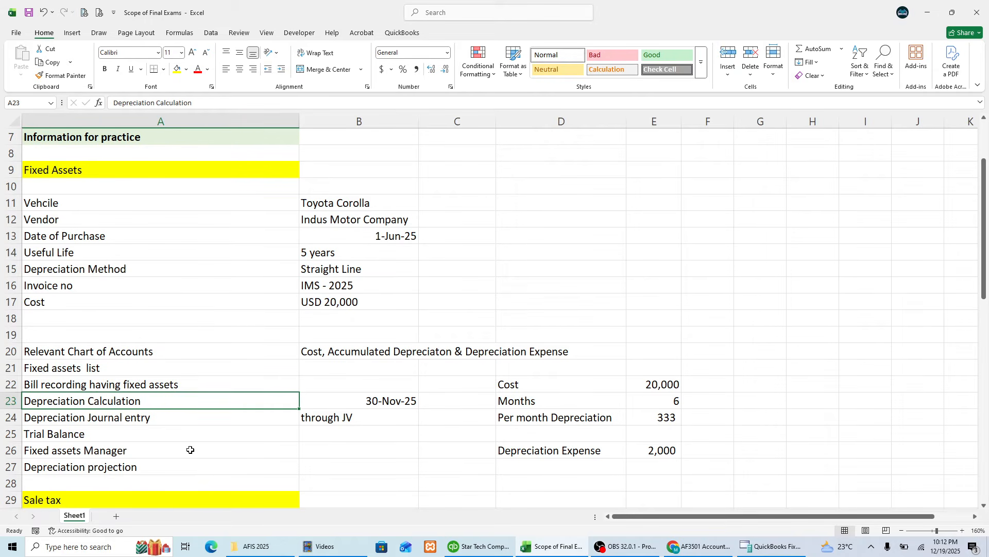
key(Up)
key(Right)
key(Right)
key(Right)
key(Right)
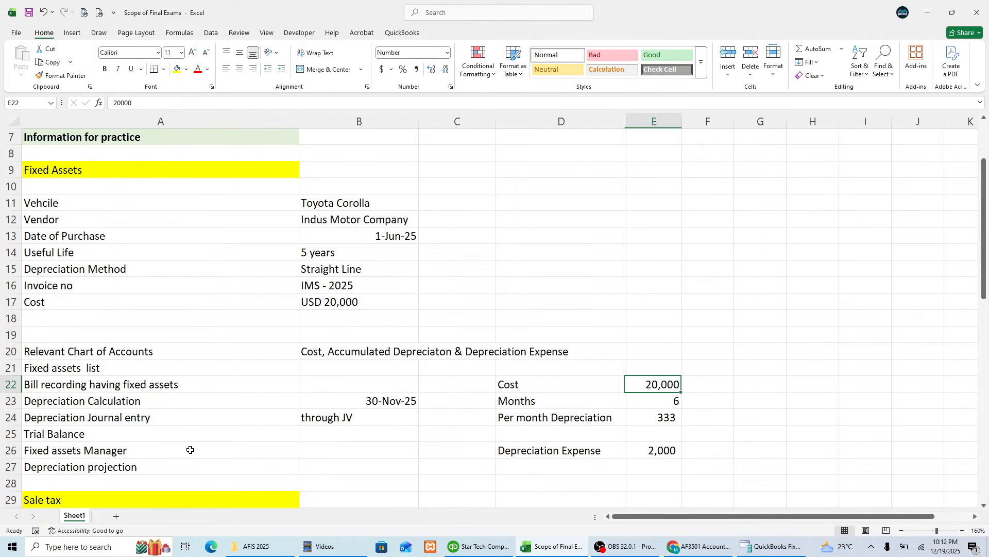
key(Left)
key(Right)
key(Left)
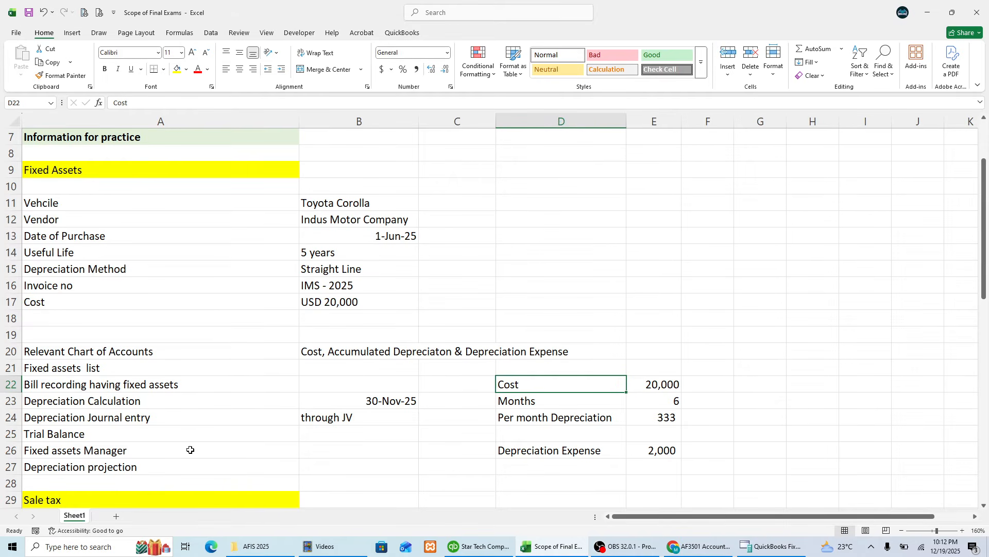
key(Left)
key(Left)
key(Left)
key(Down)
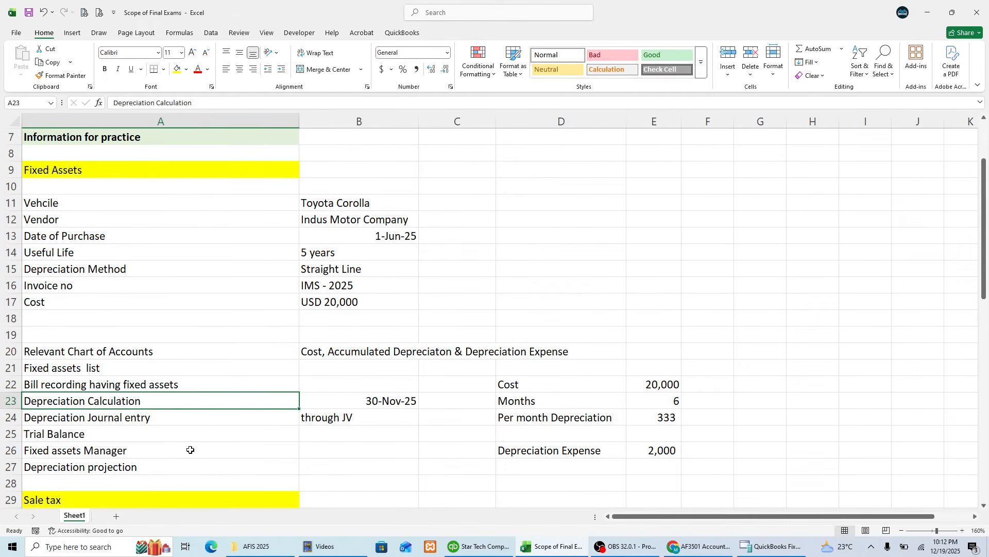
Step: Compare the depreciation calculation date with the vehicle's purchase date in the sheet
key(Right)
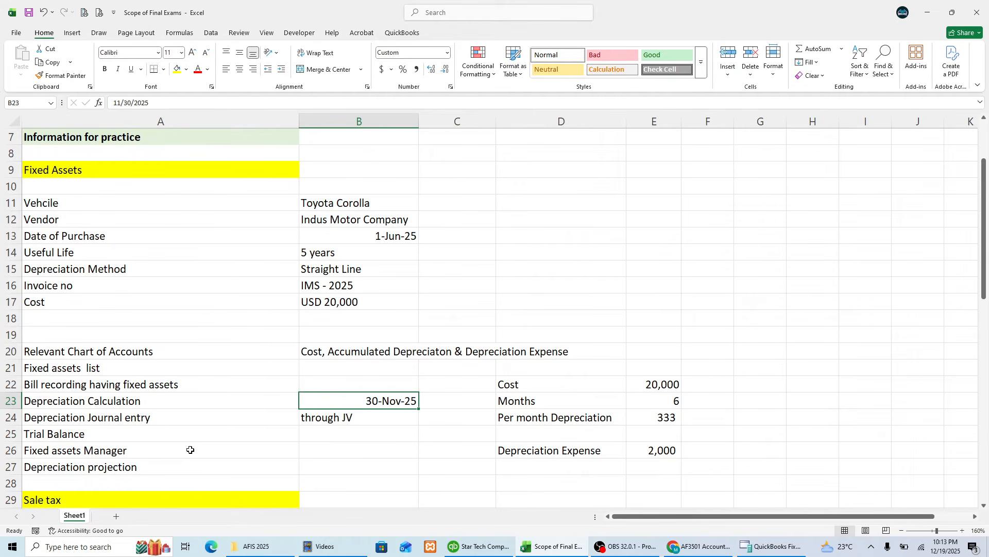
key(Left)
key(Right)
click(382, 238)
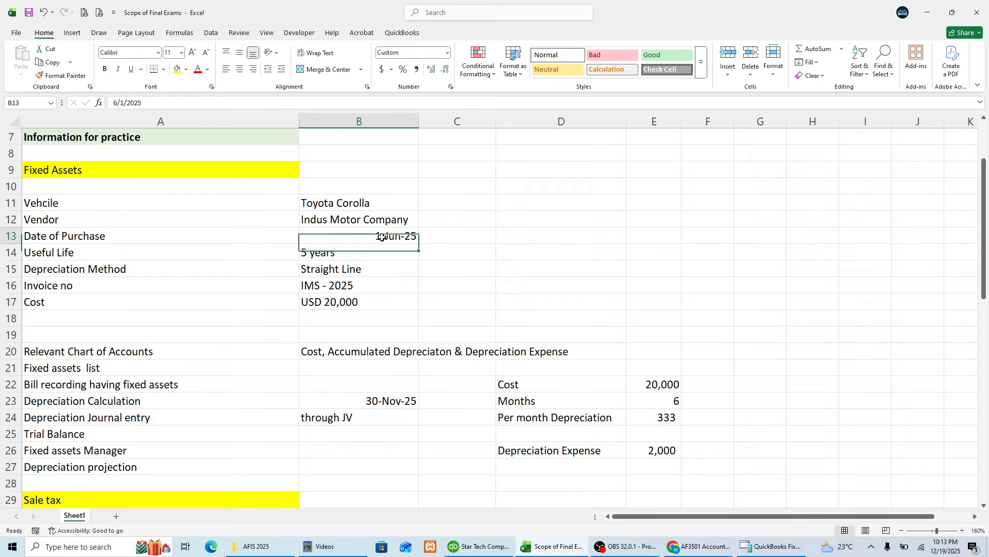
click(397, 400)
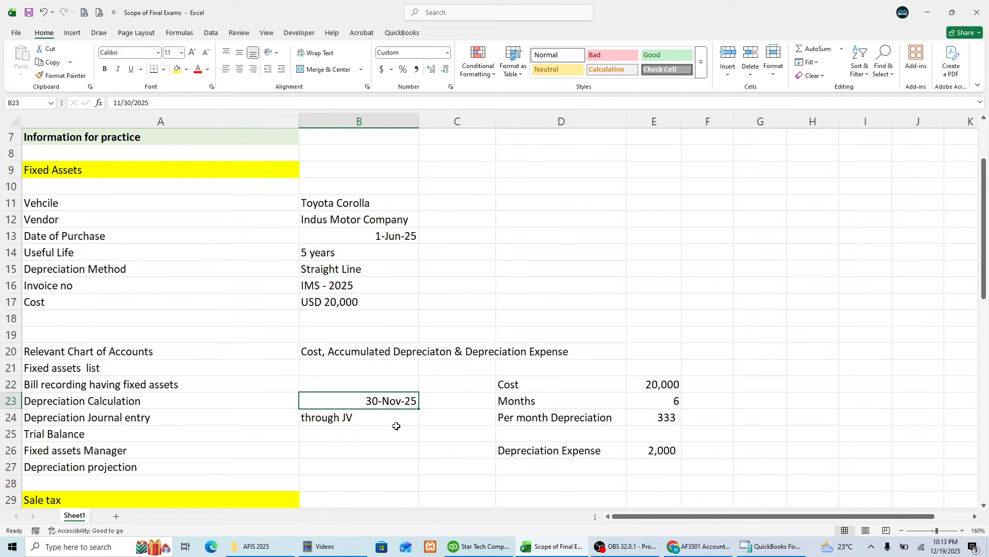
Step: Examine the cost and months figures of the depreciation calculation against the vehicle's cost, purchase date and depreciation cut-off date
click(530, 381)
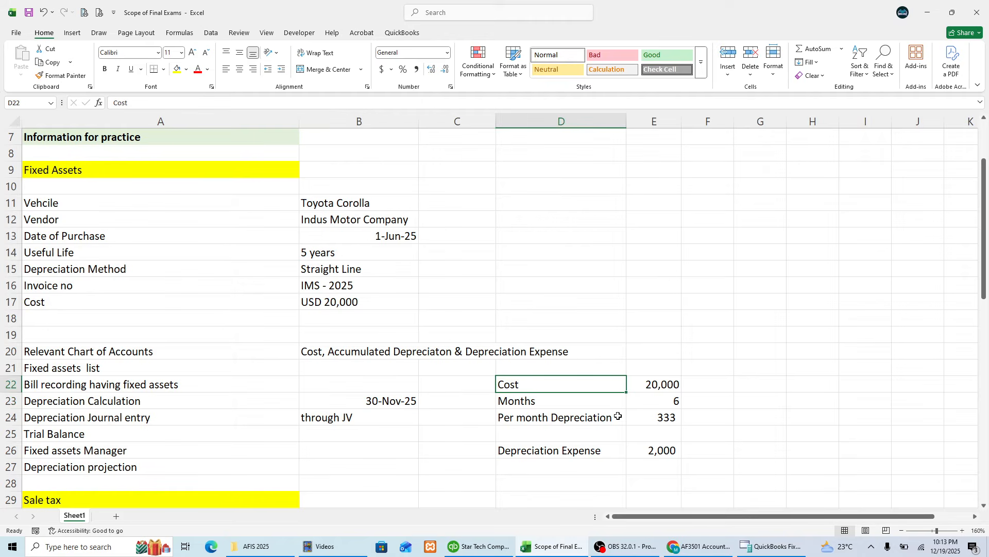
key(Right)
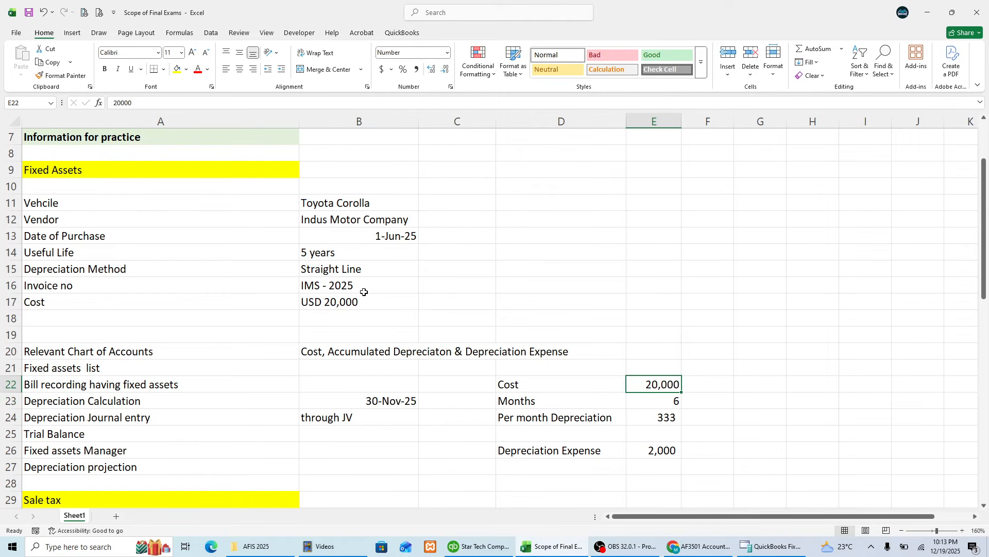
click(345, 294)
click(646, 382)
click(577, 398)
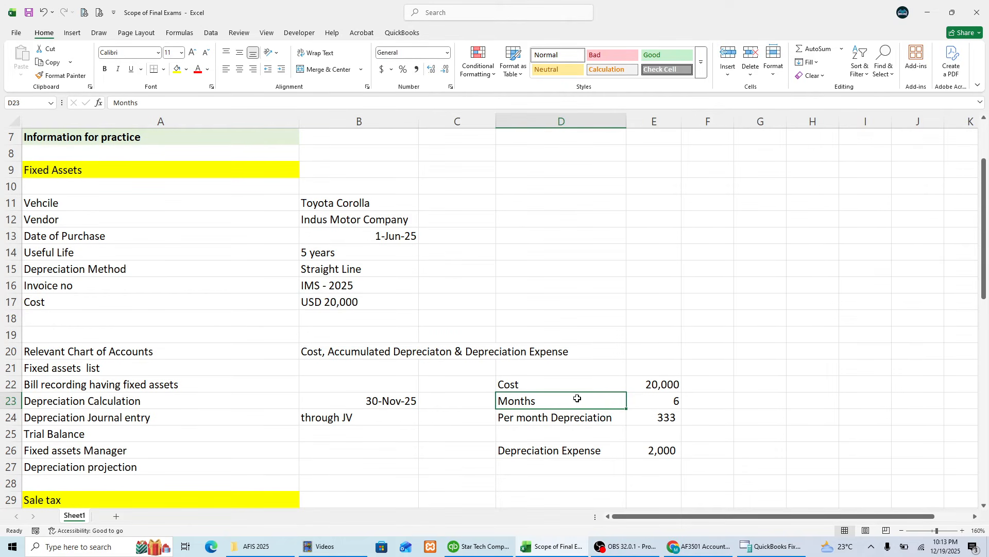
click(405, 235)
click(391, 404)
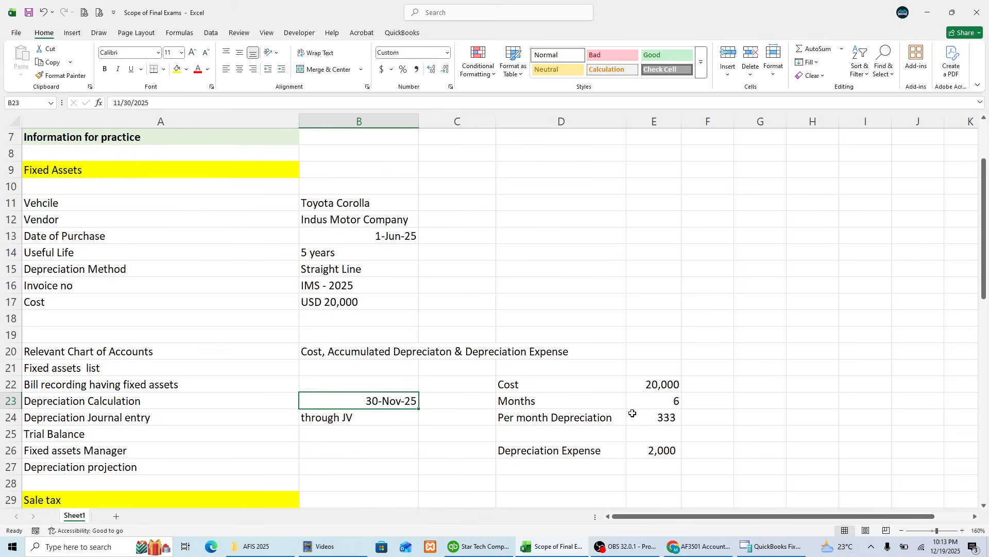
click(663, 400)
Step: Inspect the formula for per month depreciation and compare it with the vehicle's useful life
click(556, 416)
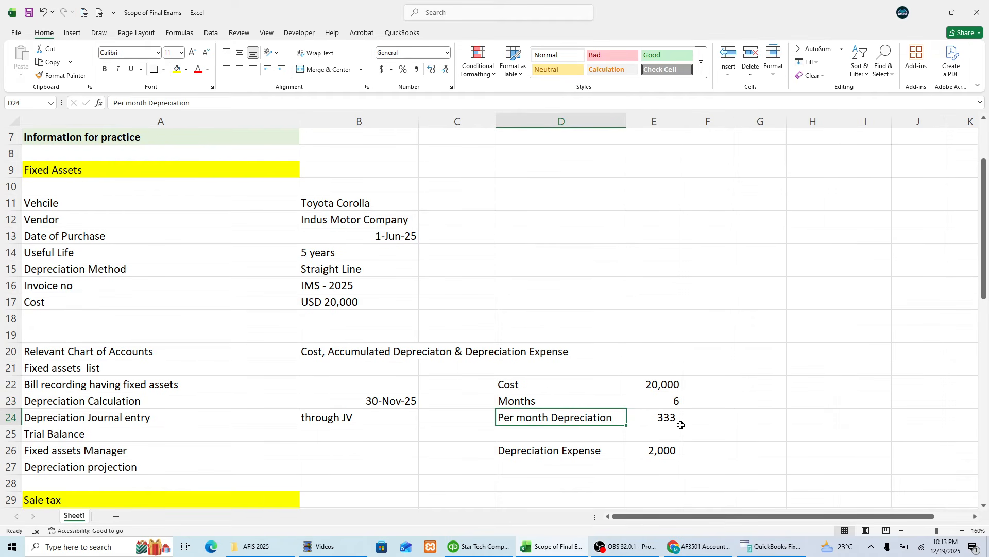
click(659, 418)
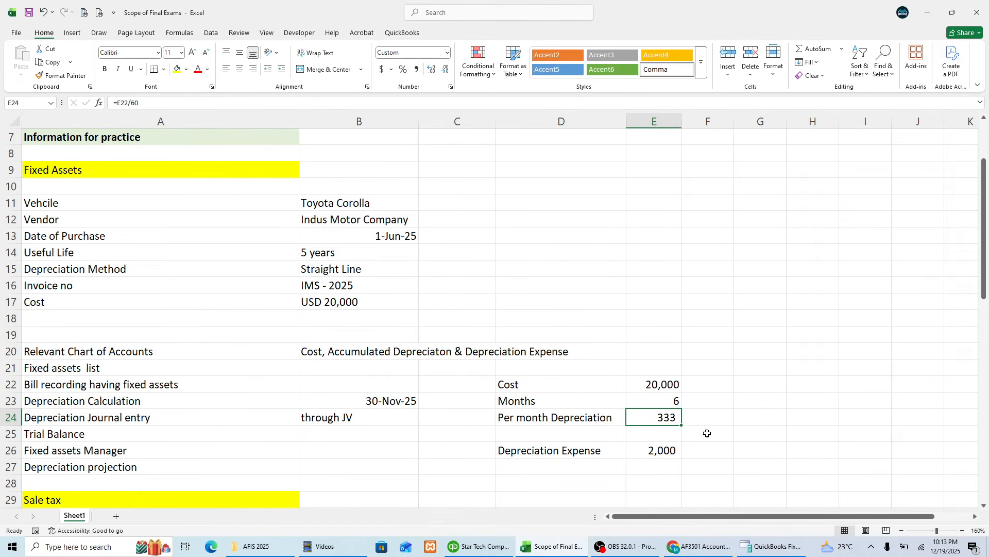
key(F2)
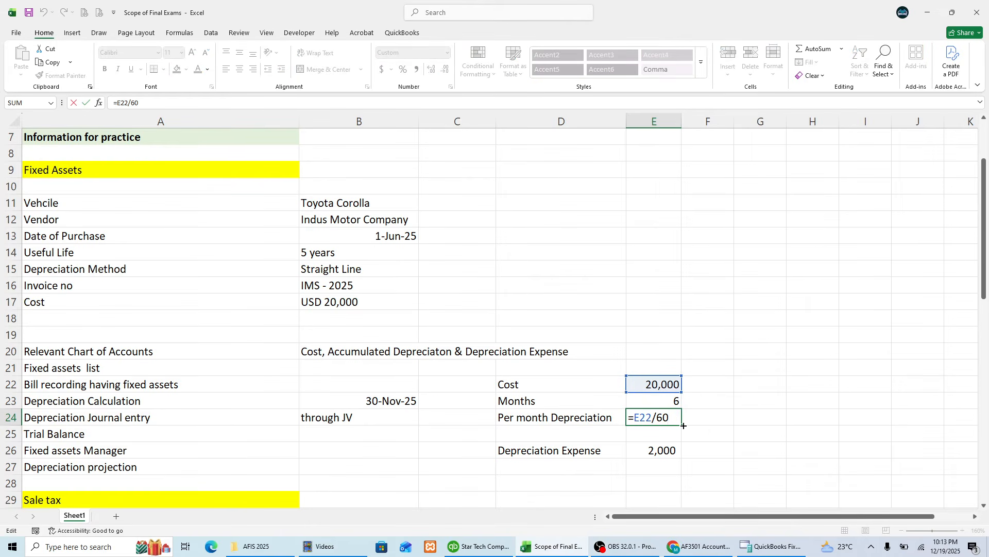
key(Escape)
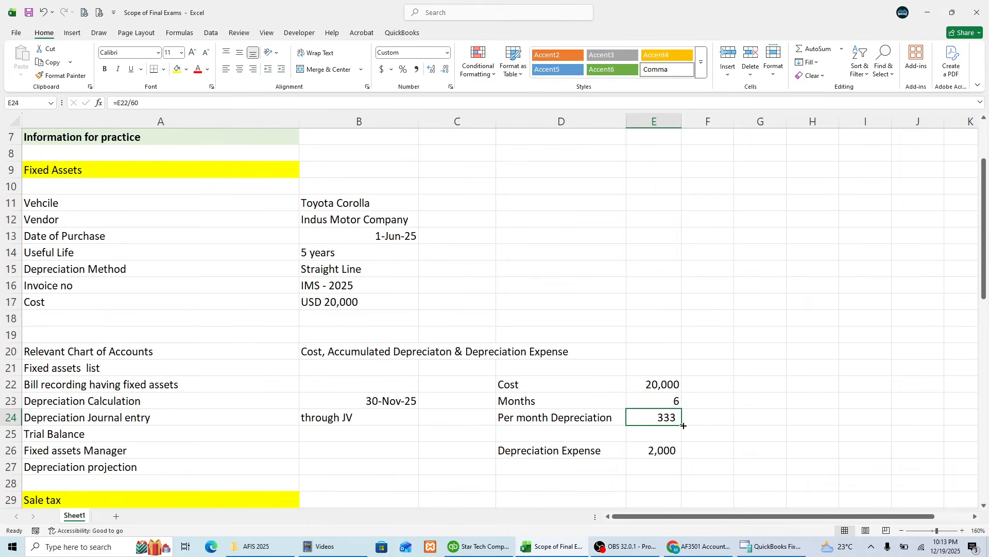
click(337, 253)
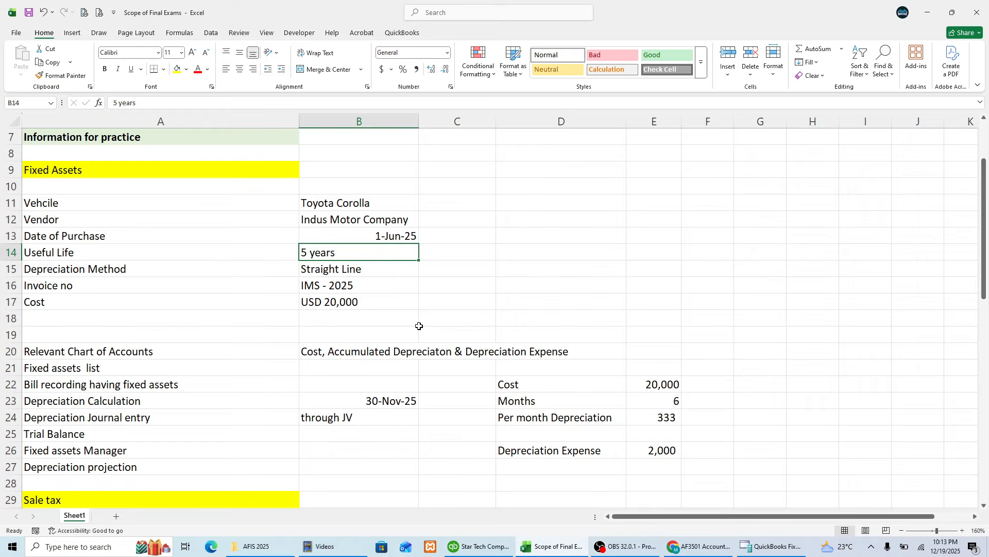
click(657, 417)
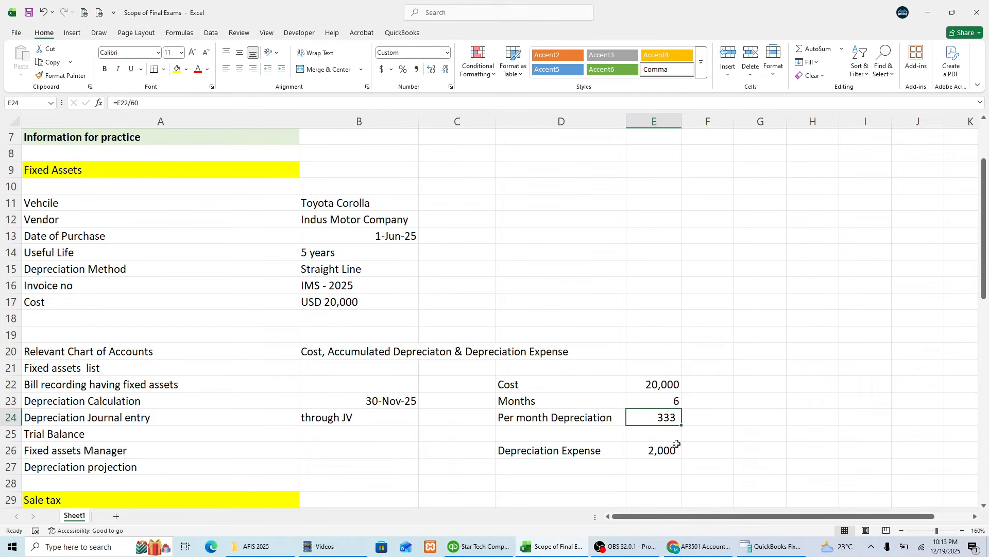
Step: Check the depreciation expense formula against the monthly depreciation and the period from purchase date to cut-off date
click(673, 447)
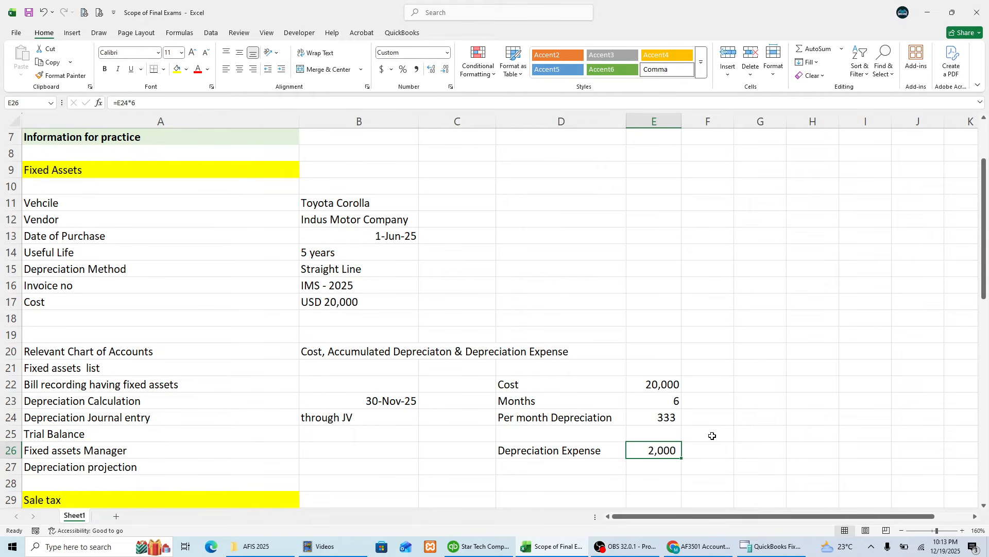
click(657, 419)
click(658, 451)
click(382, 237)
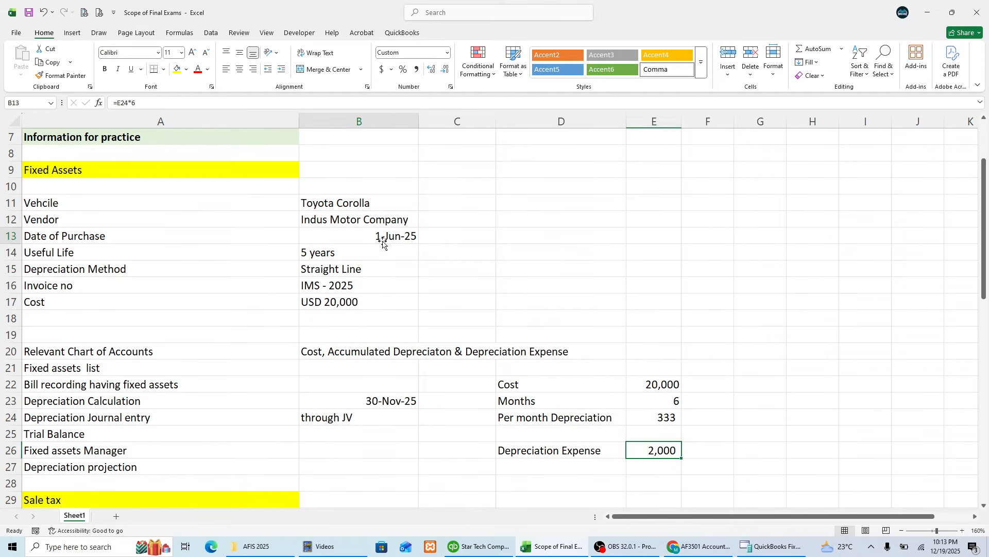
click(407, 394)
click(662, 448)
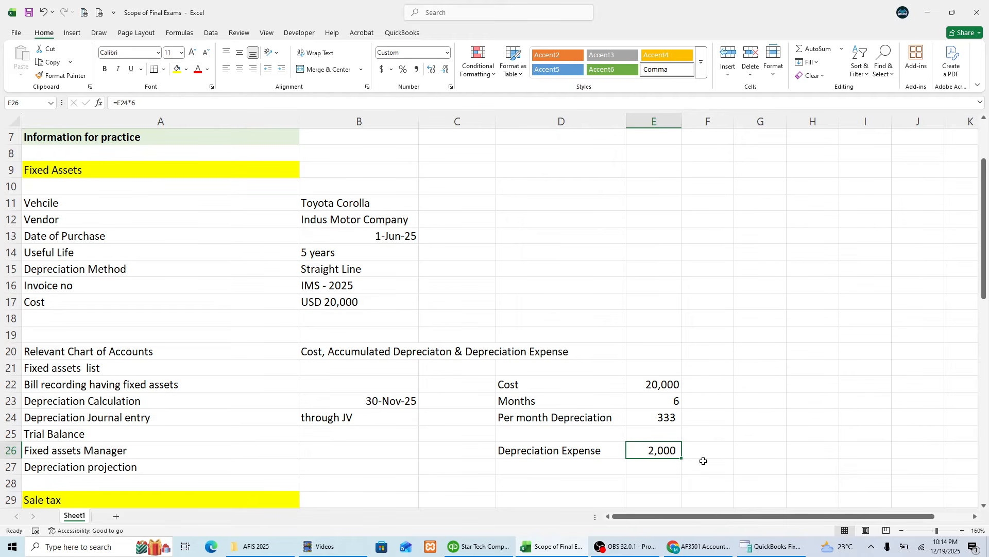
click(388, 239)
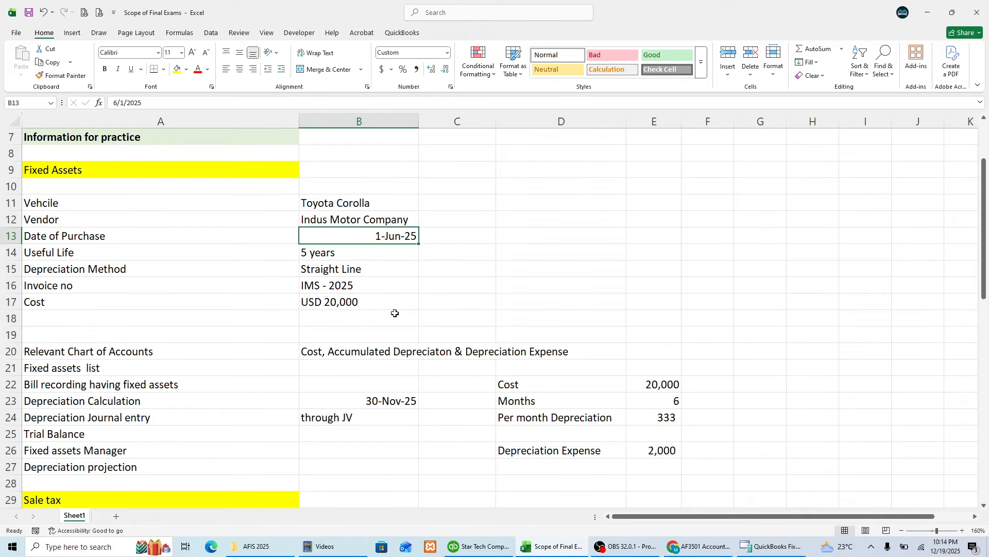
click(669, 446)
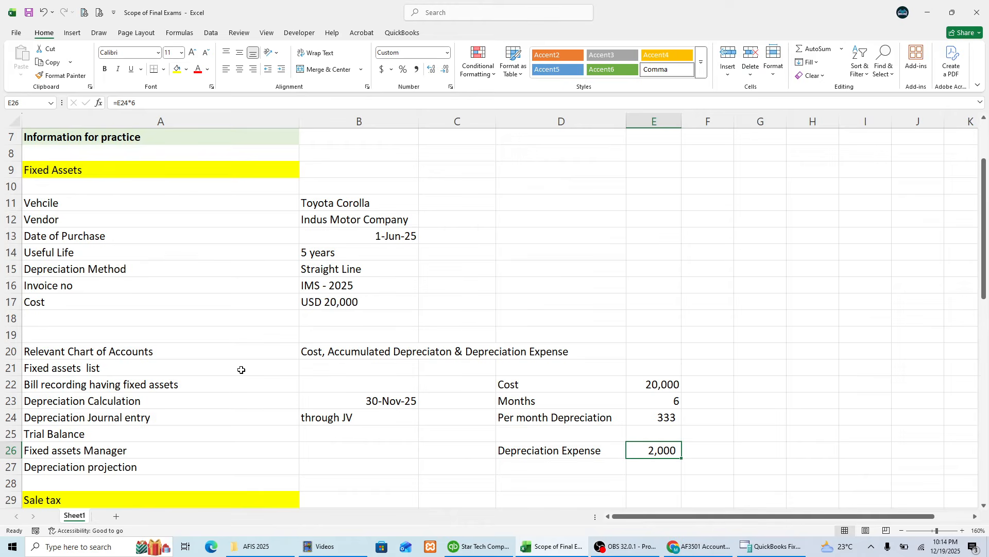
click(140, 407)
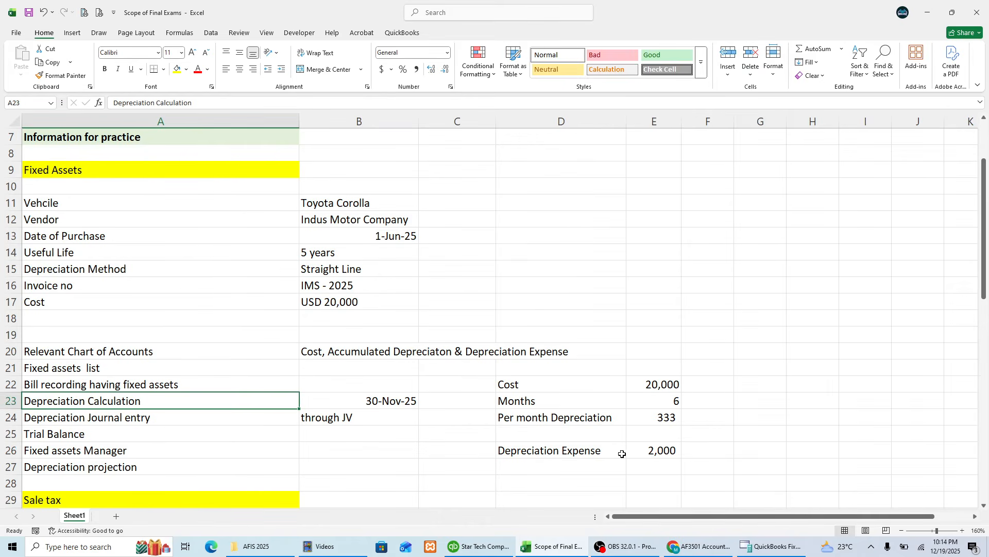
click(653, 446)
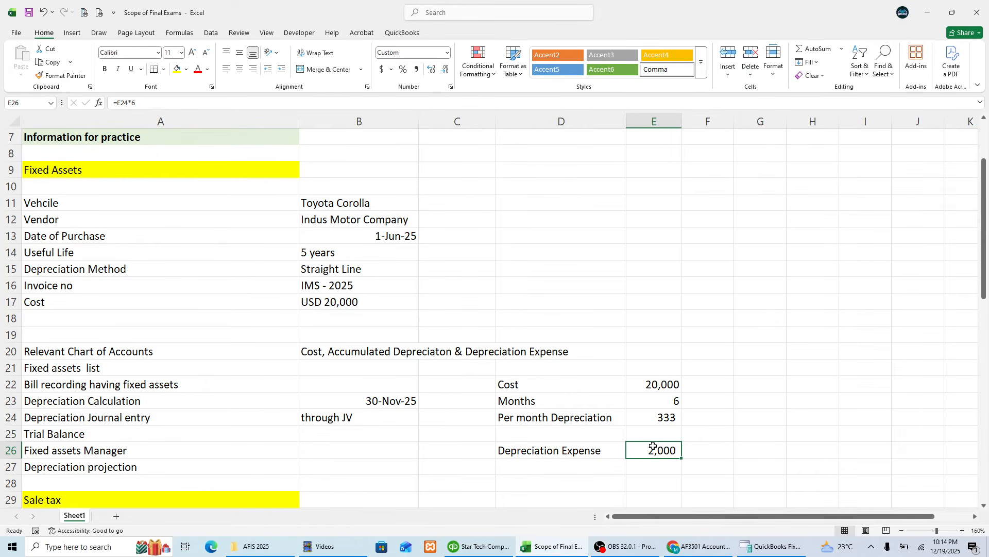
Step: Review the method, date and expense amount required for the depreciation journal entry
click(145, 422)
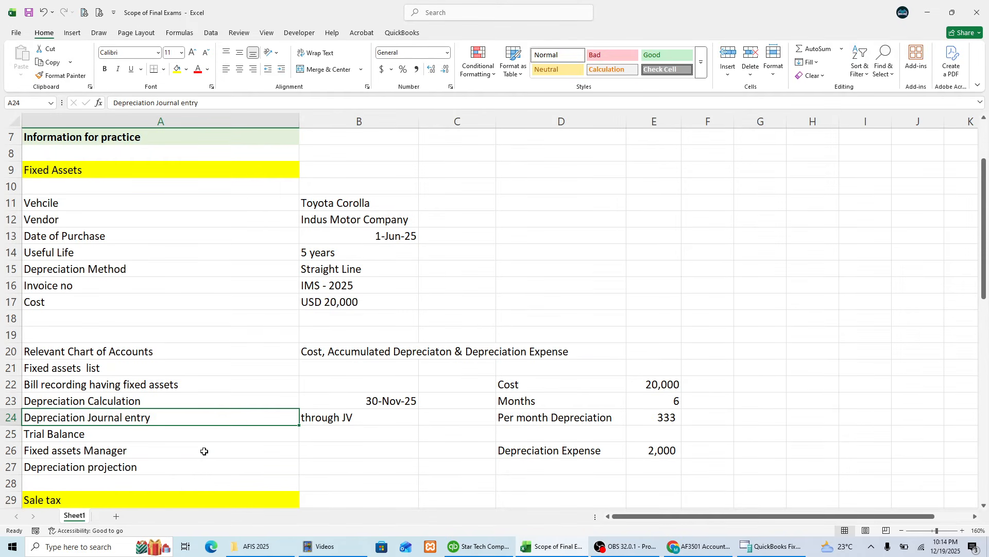
key(Right)
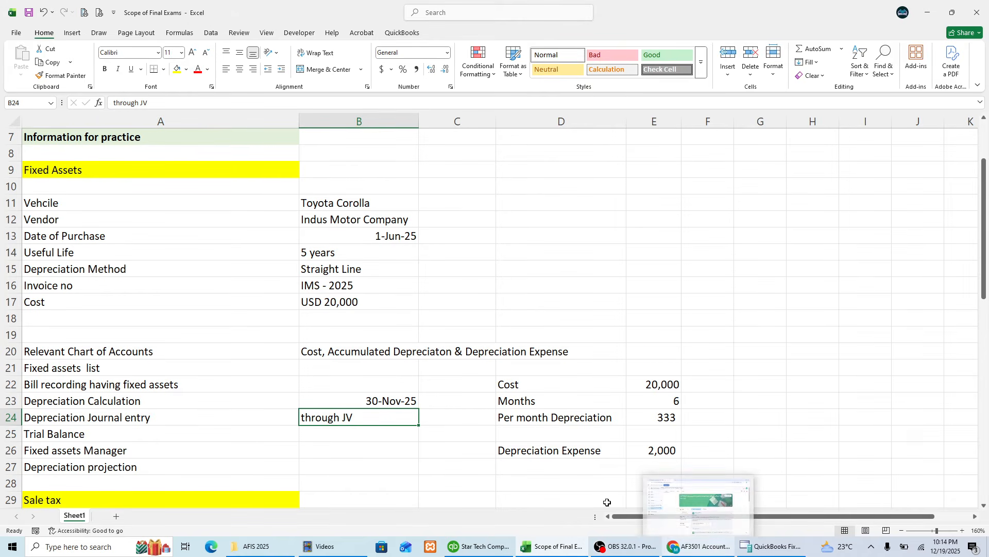
click(358, 399)
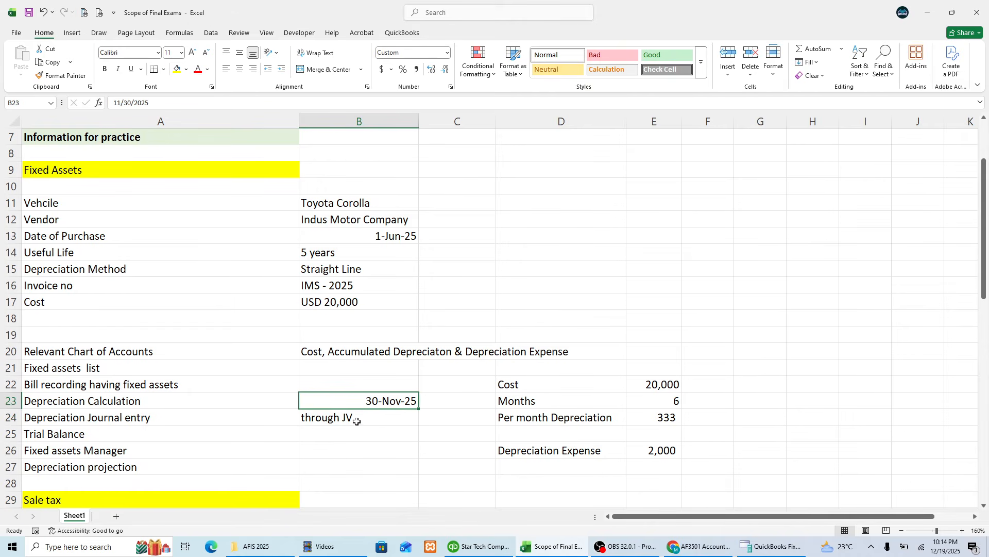
click(356, 420)
click(649, 449)
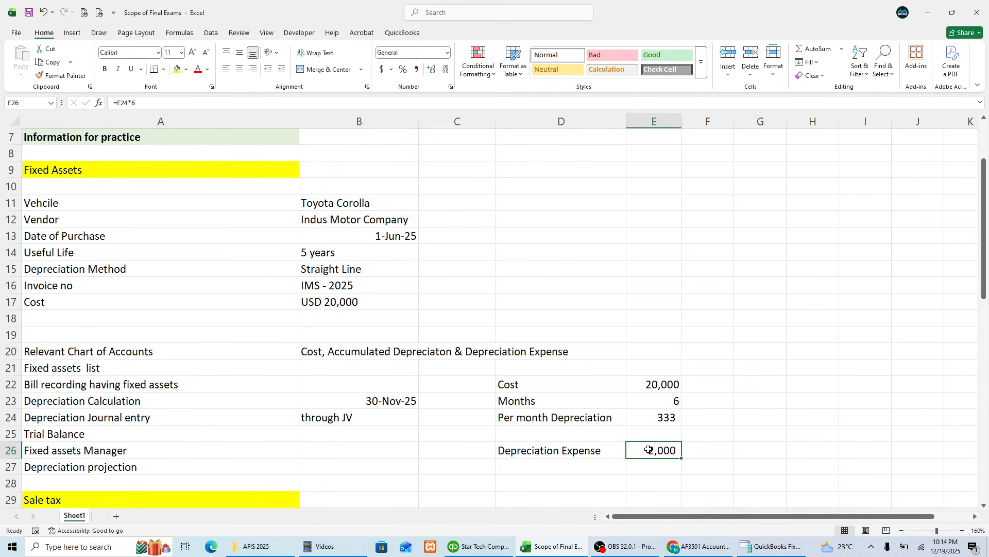
click(389, 419)
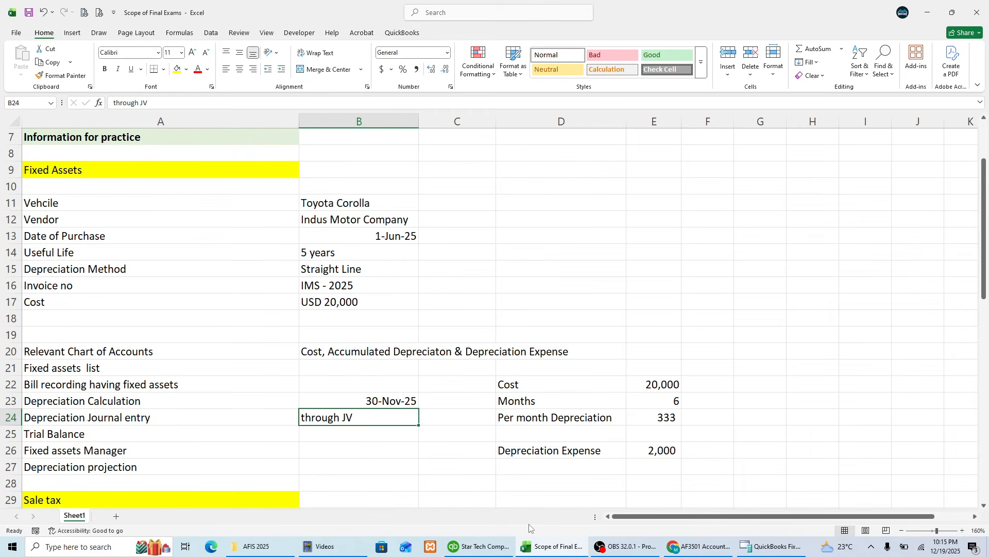
Step: Switch to QuickBooks Fixed Asset Manager and dismiss the notice about saving assets to QuickBooks
click(772, 546)
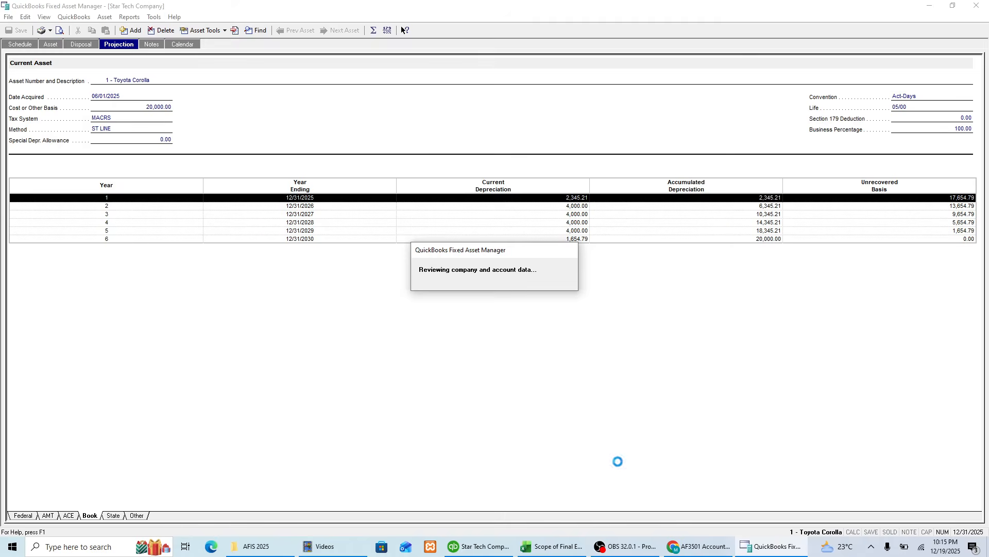
click(547, 547)
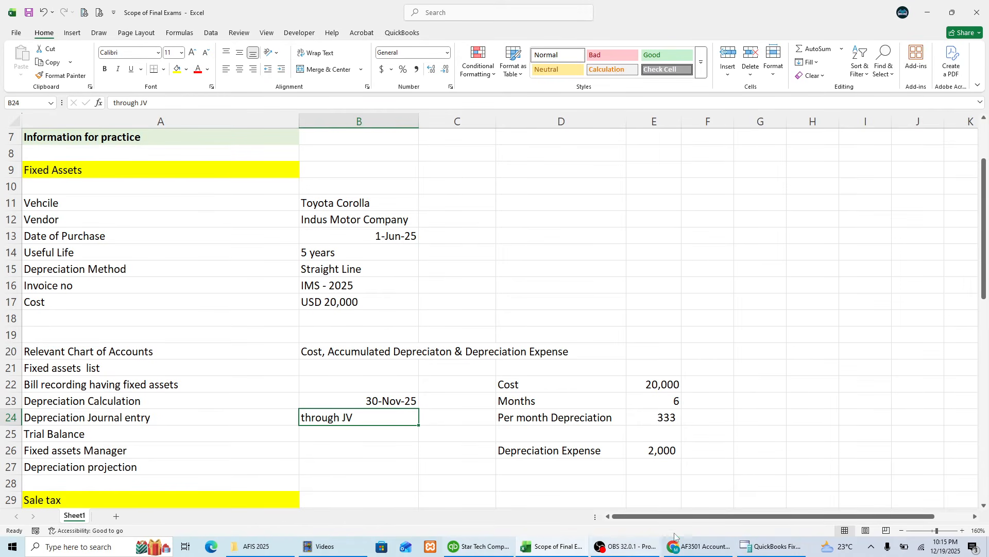
click(751, 551)
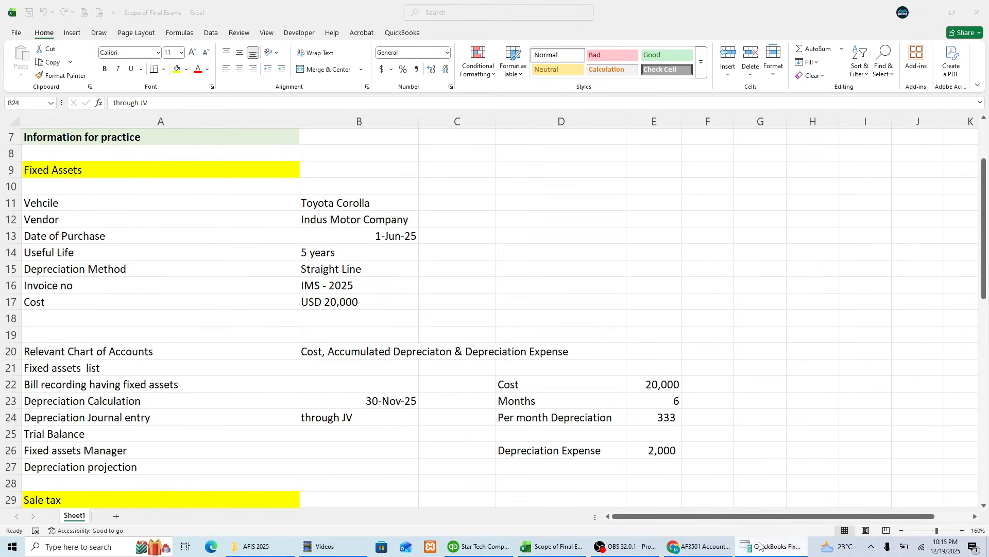
right_click(756, 547)
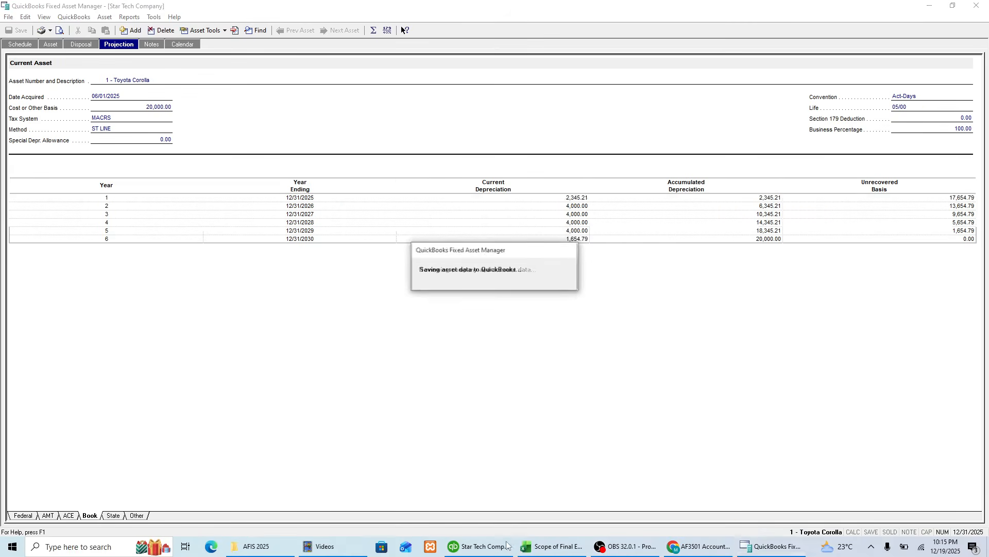
click(748, 543)
click(572, 295)
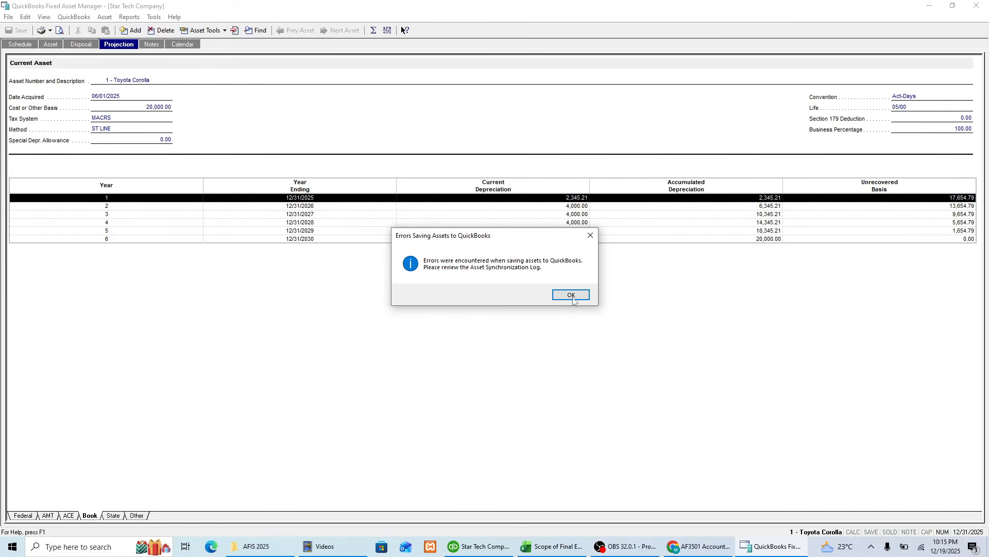
Step: Switch to QuickBooks Enterprise, start a new general journal entry and dismiss the notice about automatic entry numbering
click(492, 545)
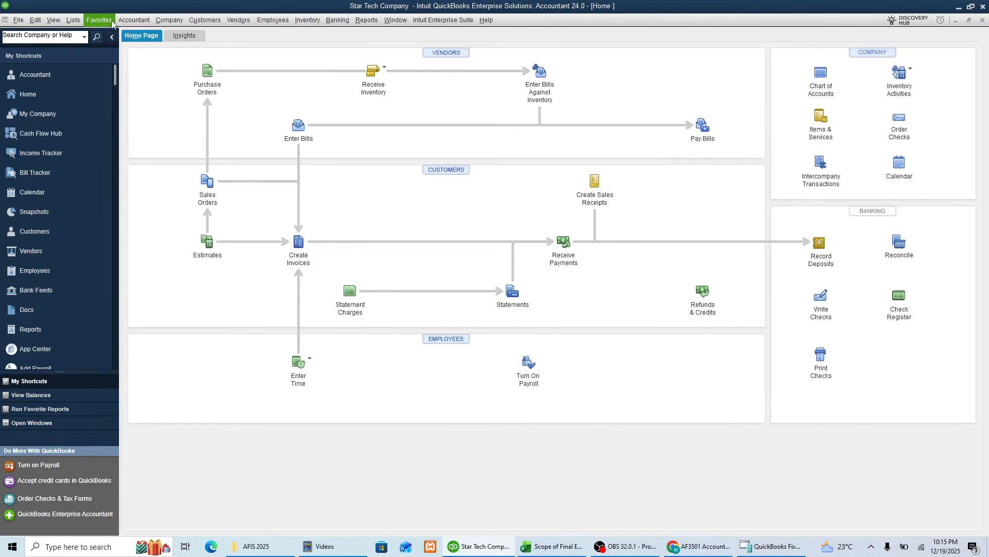
click(170, 20)
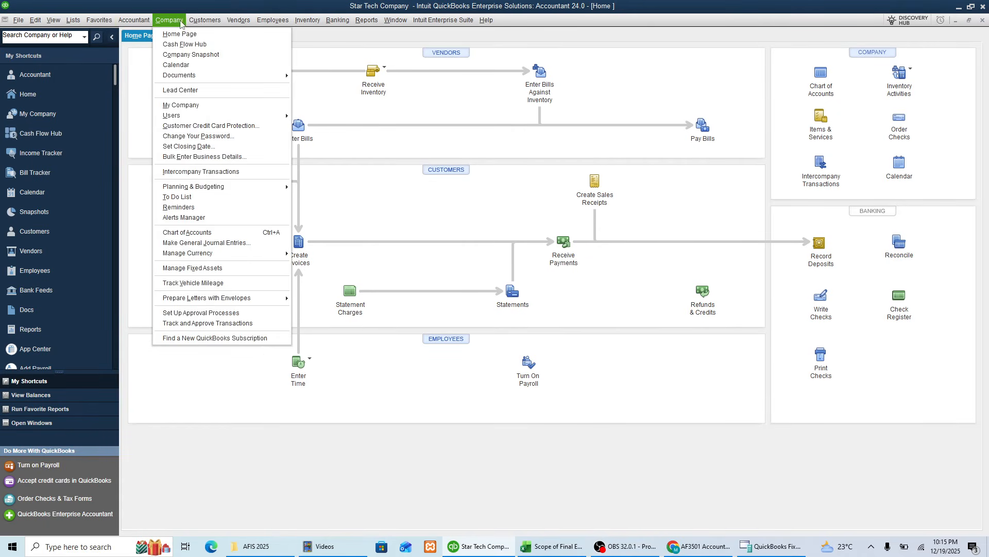
click(208, 244)
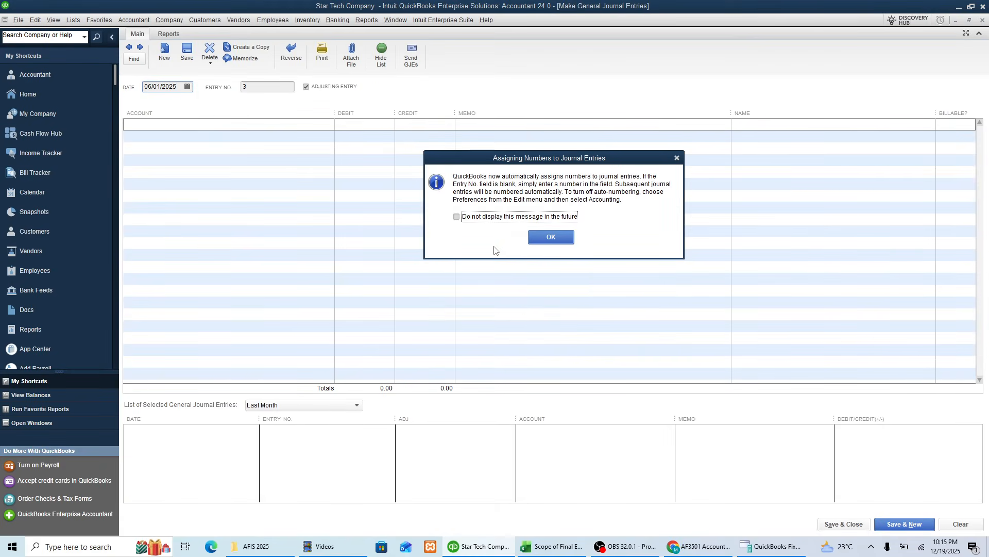
click(551, 237)
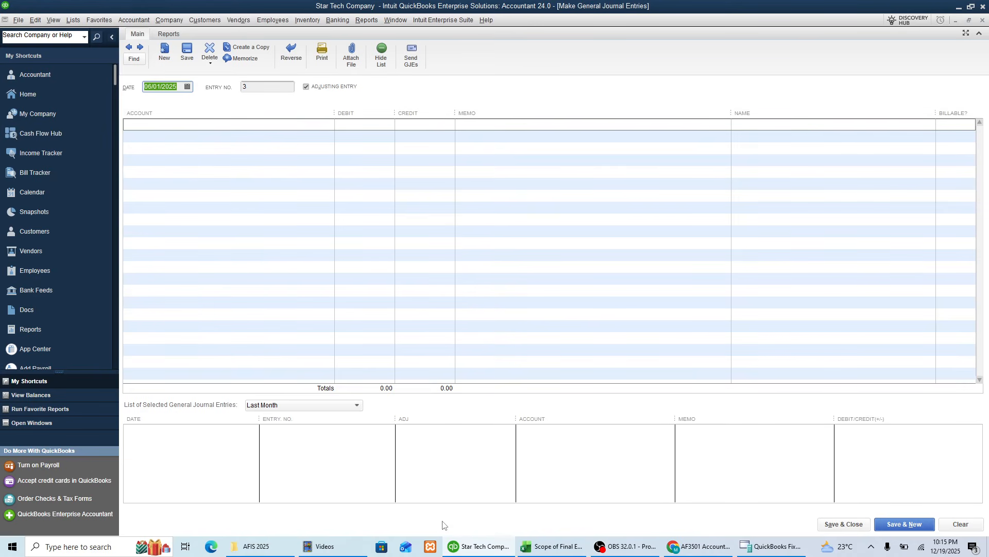
Step: Set the journal entry date to 11/30/2025
click(188, 87)
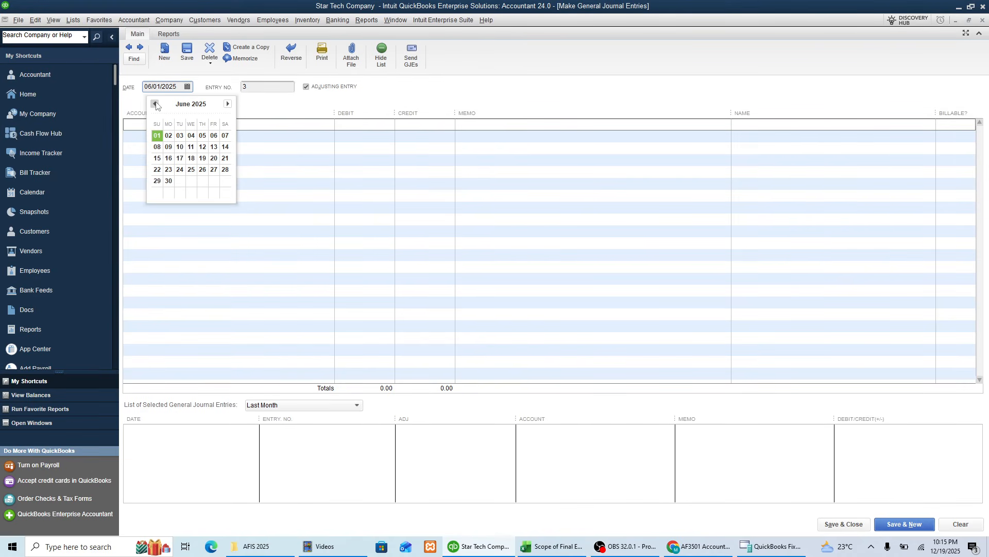
click(228, 104)
click(228, 104)
click(228, 103)
click(227, 104)
click(227, 103)
click(228, 104)
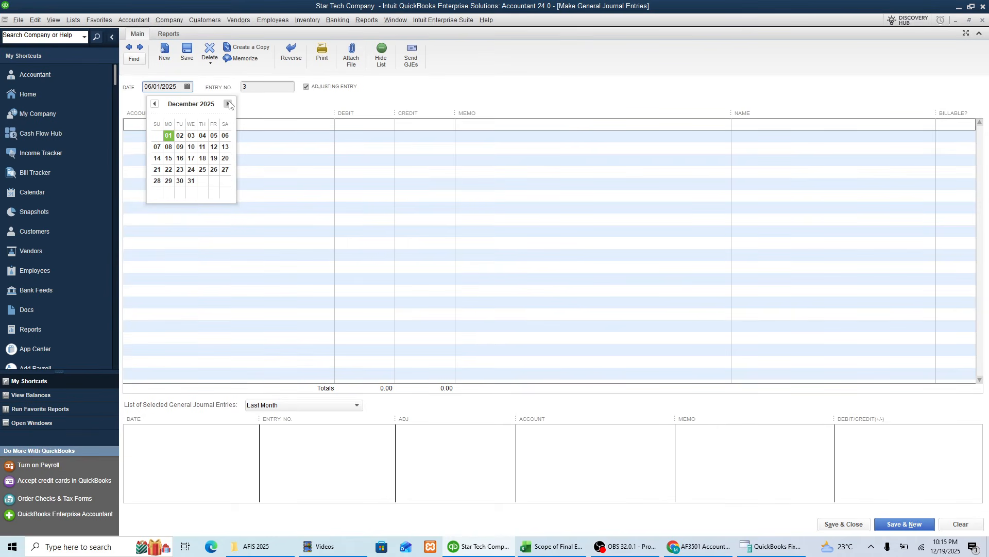
click(154, 103)
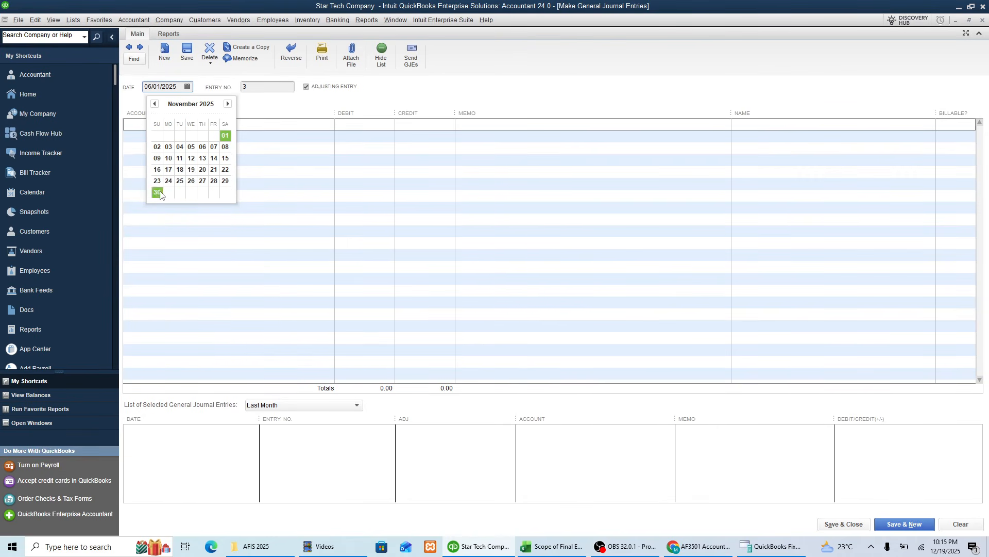
click(157, 192)
Step: Assign account 62401 Depreciation expense - Vehicle to the first line of the journal entry
click(183, 127)
drag(336, 117, 285, 117)
text(Depreciation Expense)
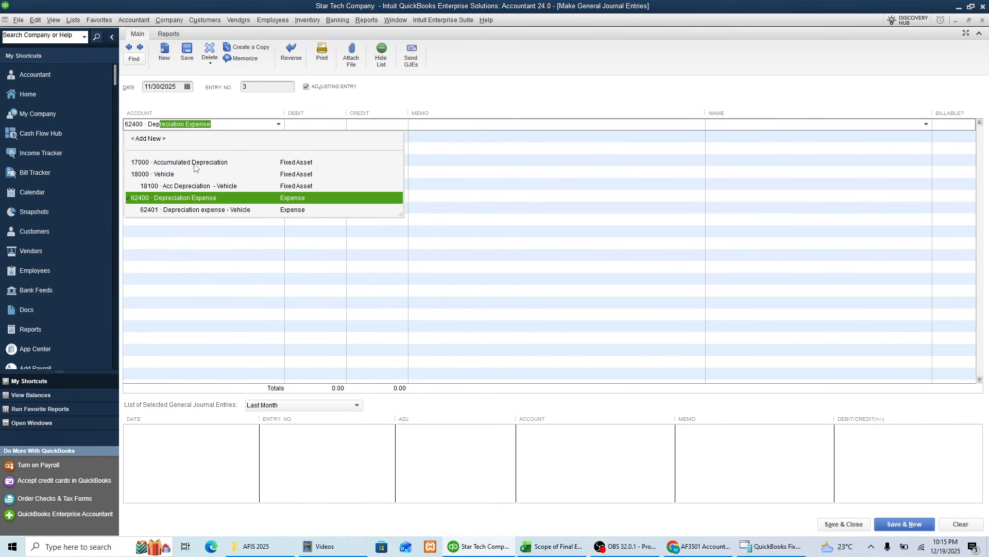
click(180, 199)
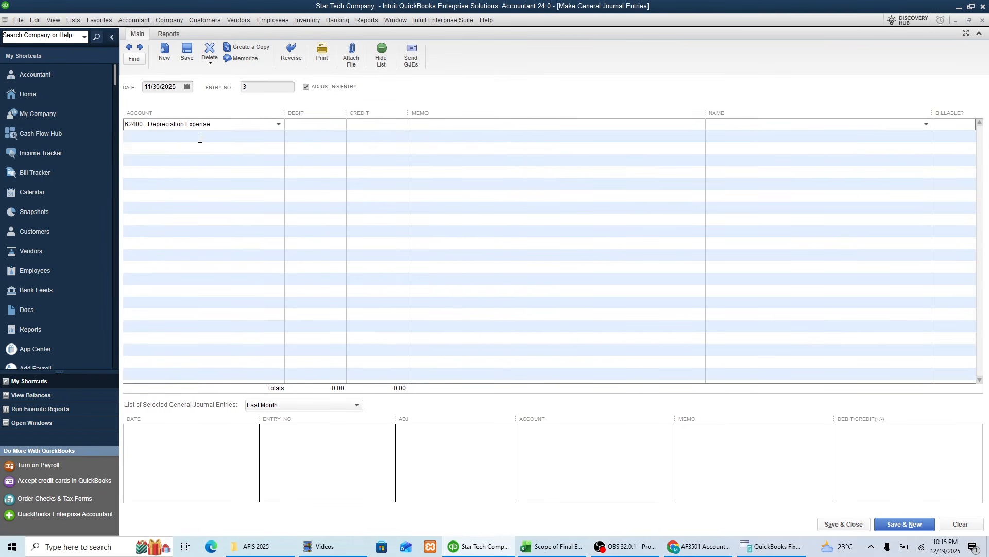
click(278, 124)
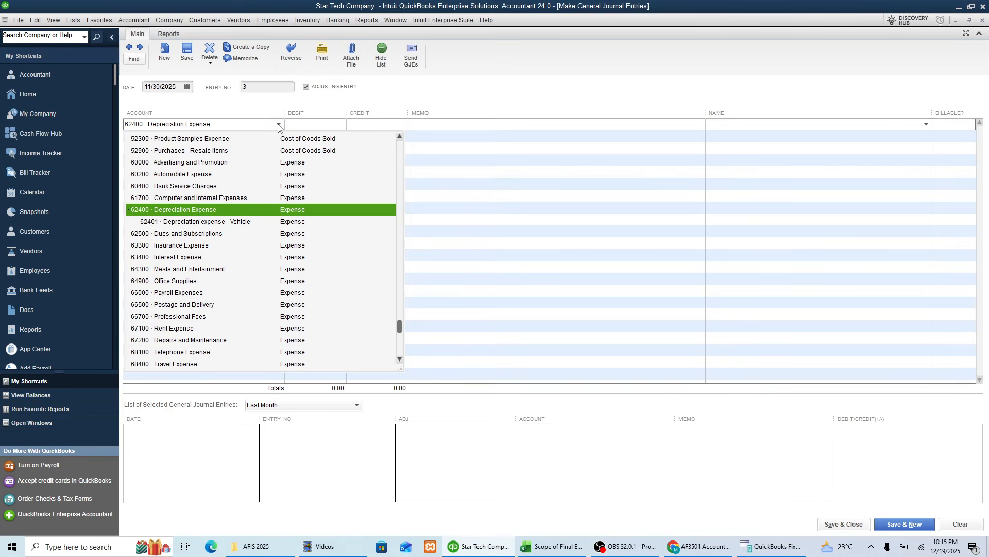
click(189, 220)
Step: Assign account 18100 Acc Depreciation - Vehicle to the second line of the journal entry
click(198, 137)
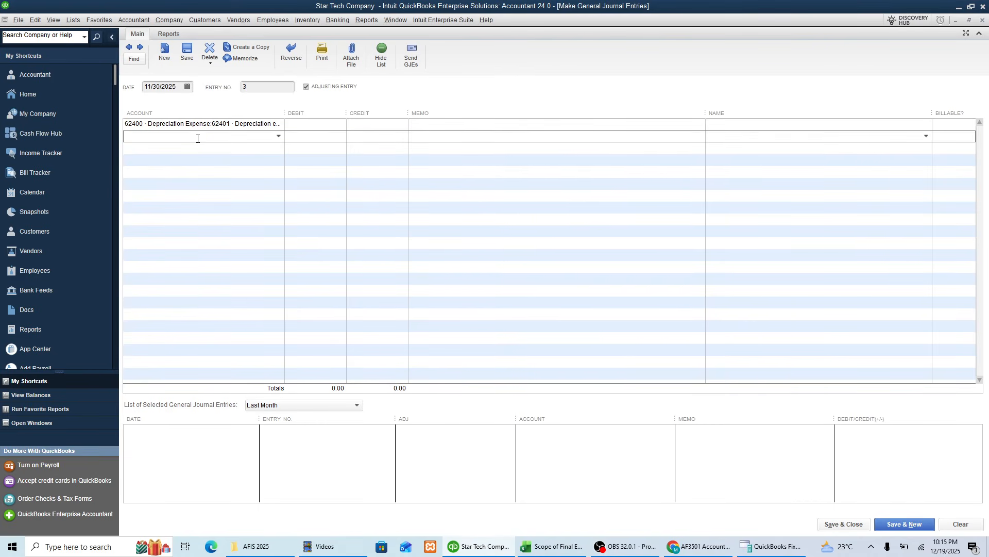
text(Accu)
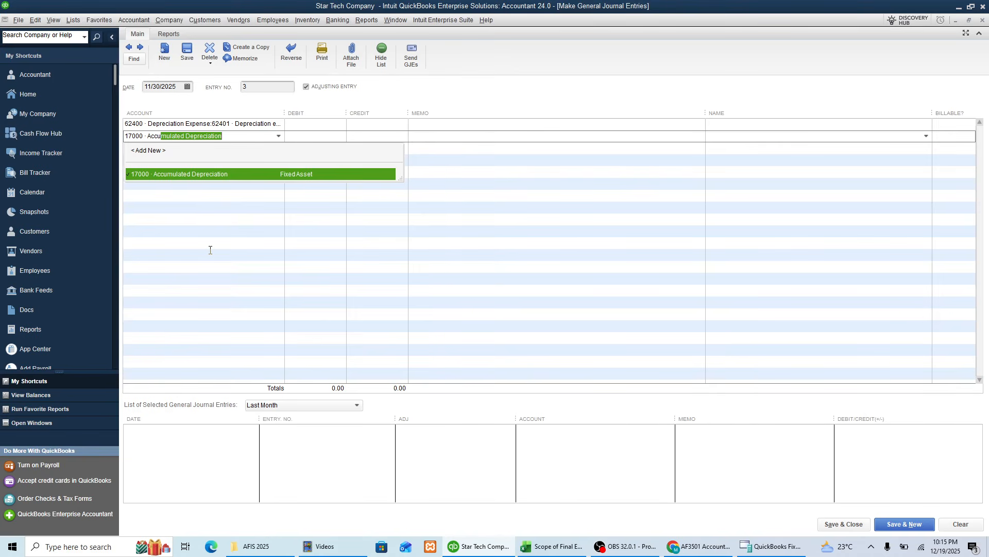
key(BackSpace)
key(BackSpace)
key(BackSpace)
key(BackSpace)
key(BackSpace)
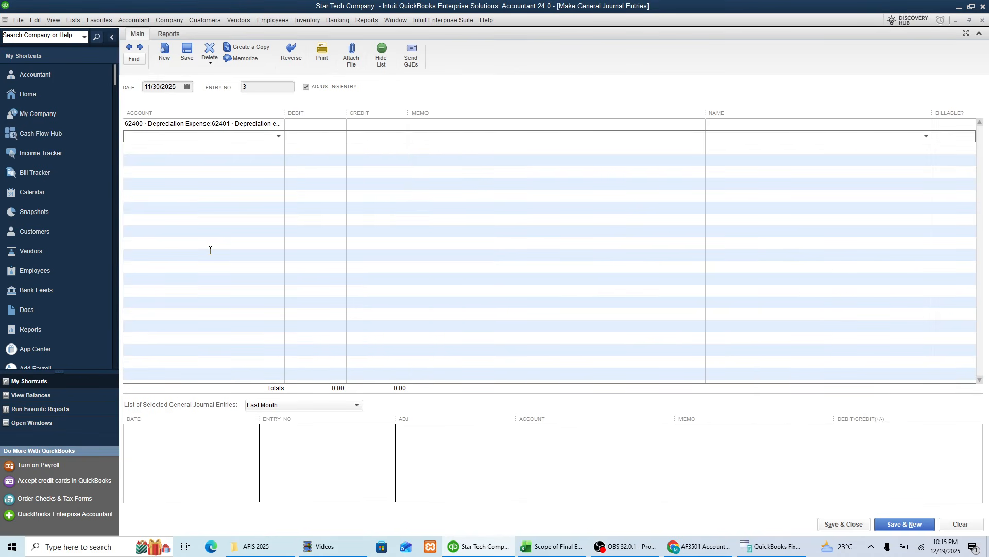
text(Acco)
text(u)
key(BackSpace)
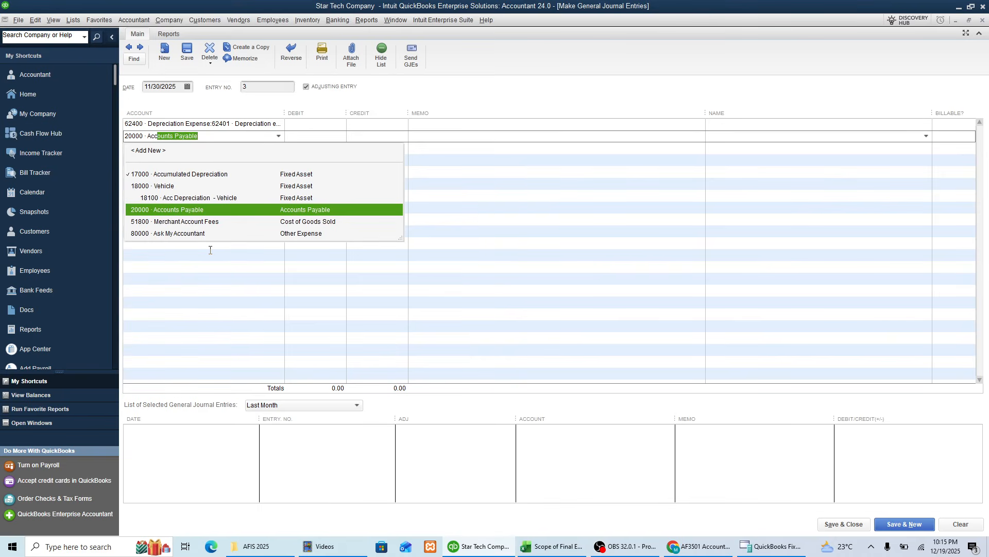
click(176, 200)
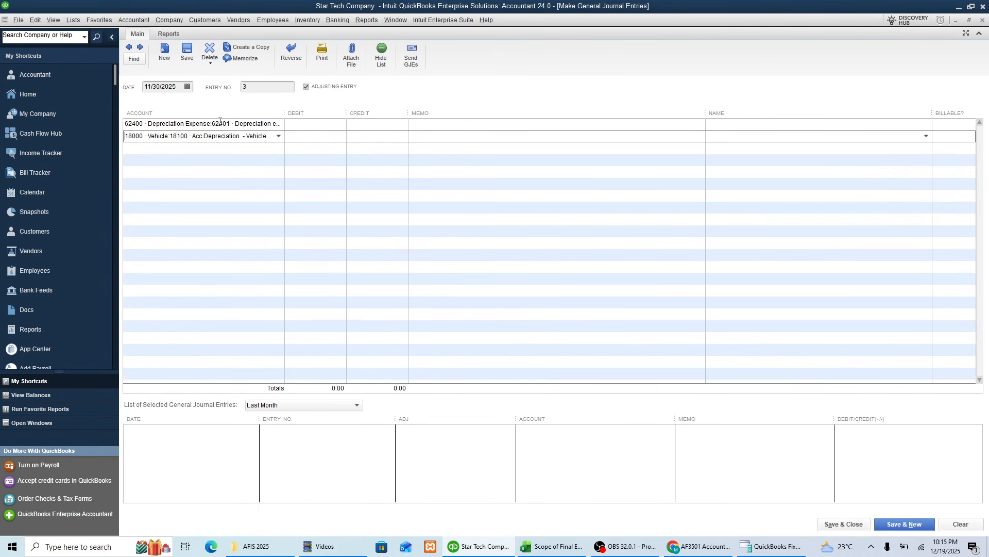
Step: Enter a debit of 2,000 on both the depreciation expense line and the accumulated depreciation line
click(309, 124)
text(2,00)
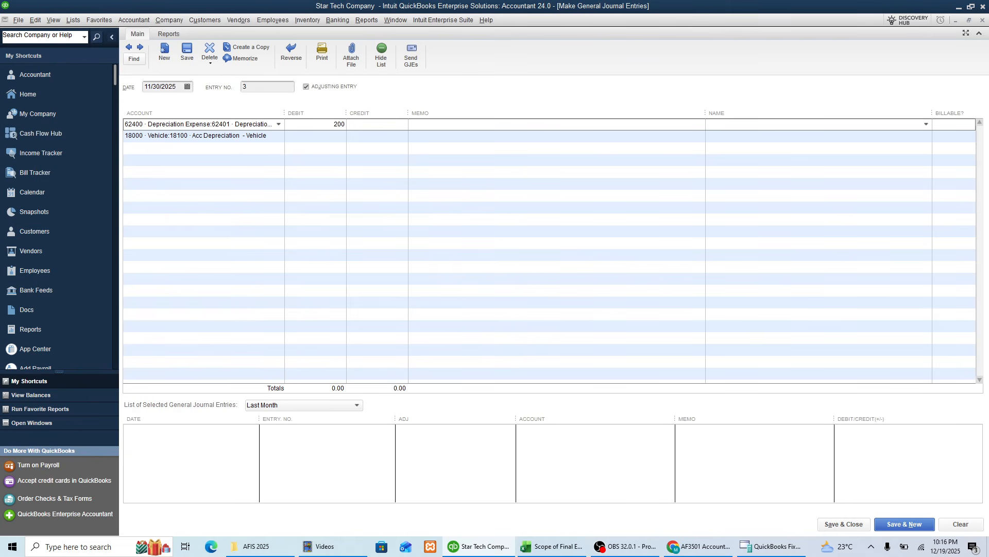
text(0)
key(Tab)
click(310, 138)
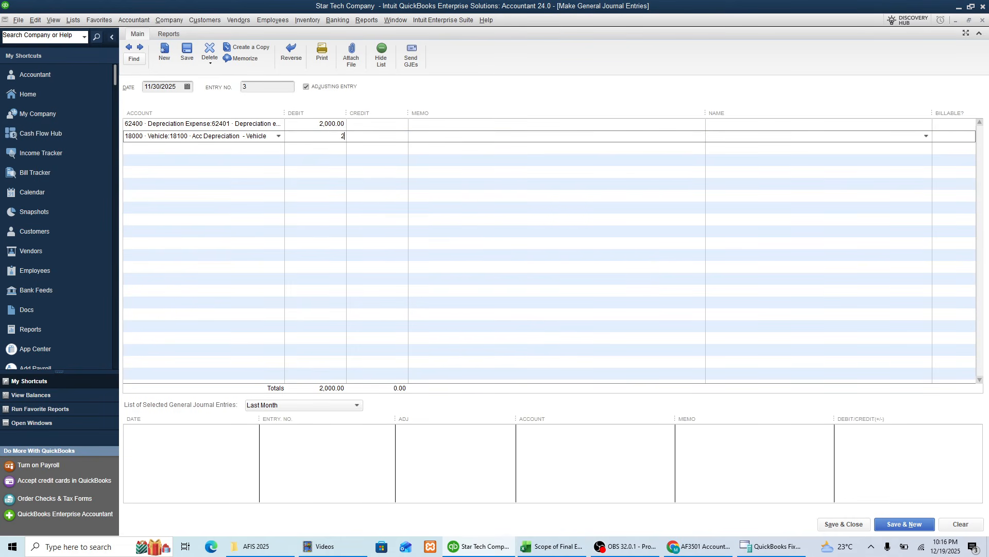
text(2000)
Step: Enter the memo "To record depreciation expense - Jun to Nov" and copy it to the accumulated depreciation line
click(434, 127)
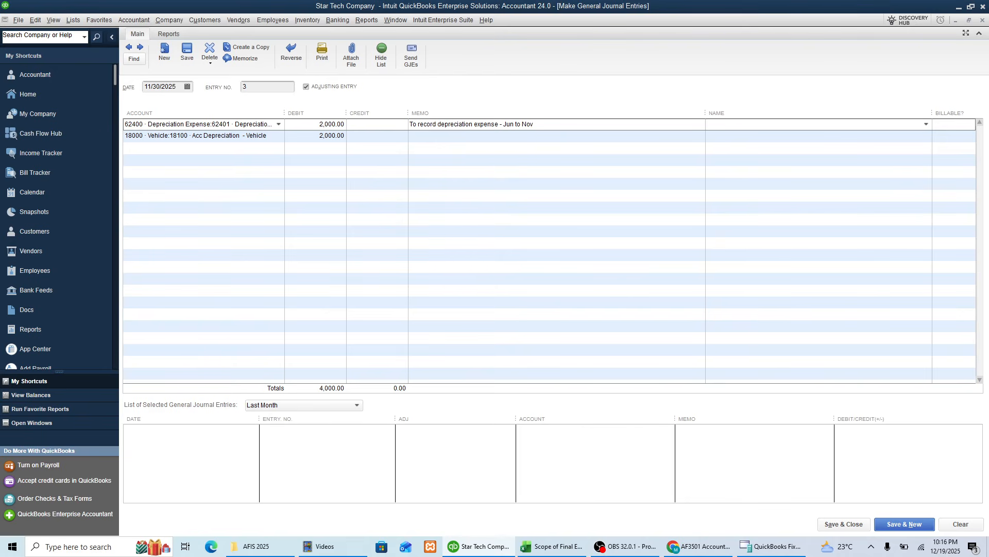
shift+click(411, 126)
key(ctrl+c)
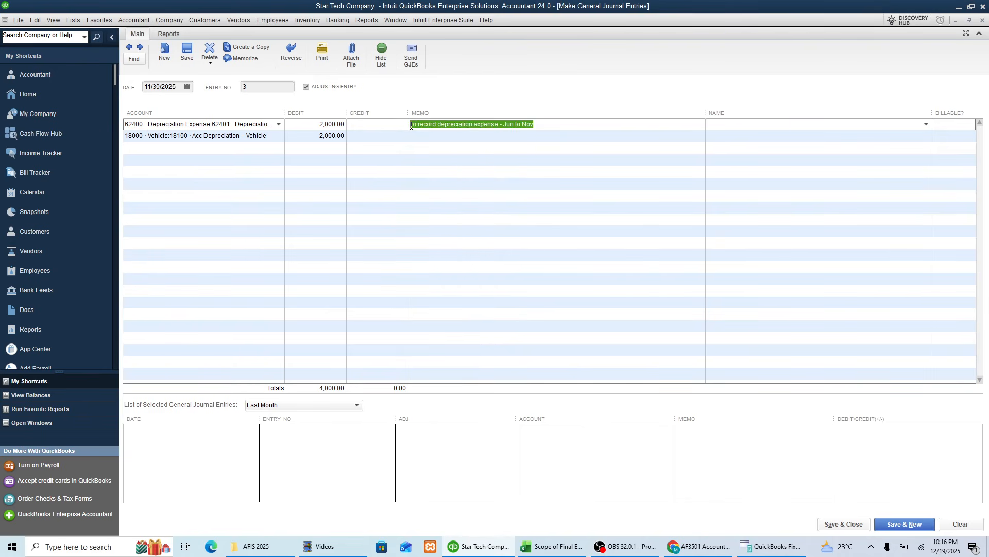
click(454, 135)
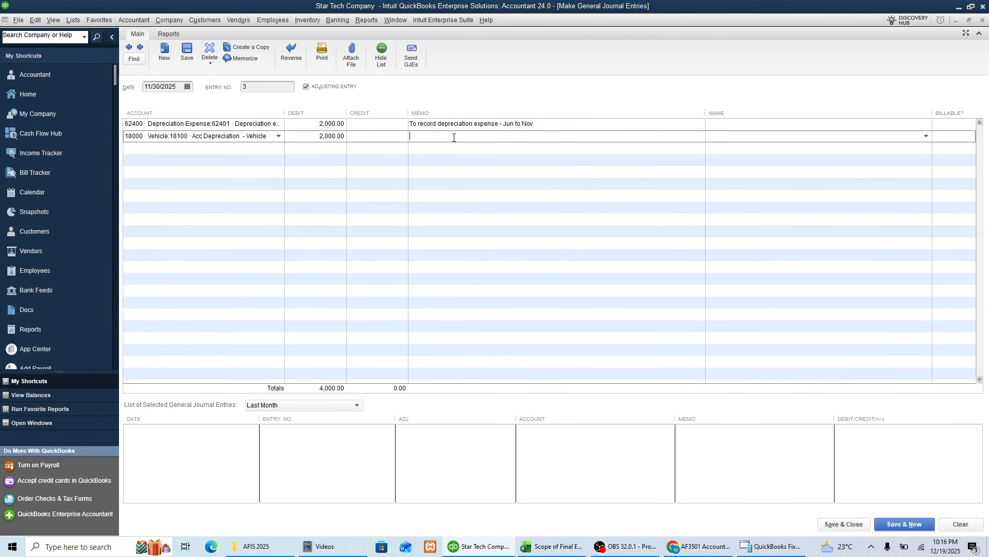
key(ctrl+v)
Step: Try to save and close the journal entry, dismissing the fixed asset notices and balance warnings
click(844, 523)
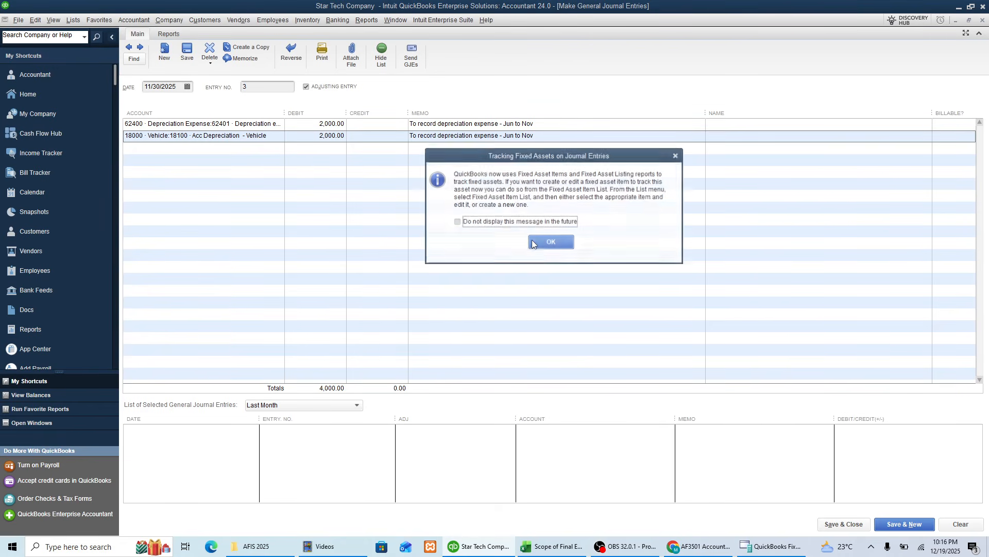
click(557, 240)
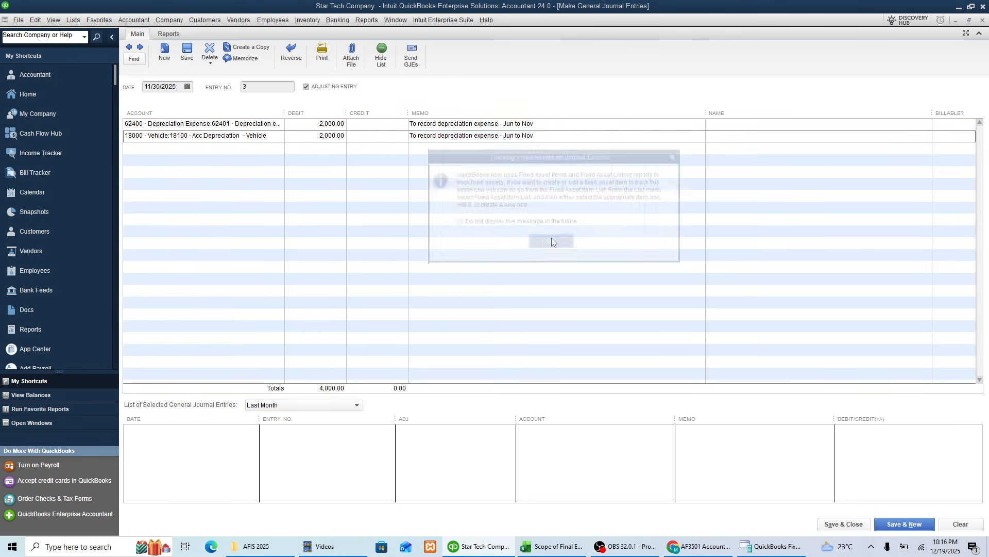
click(494, 174)
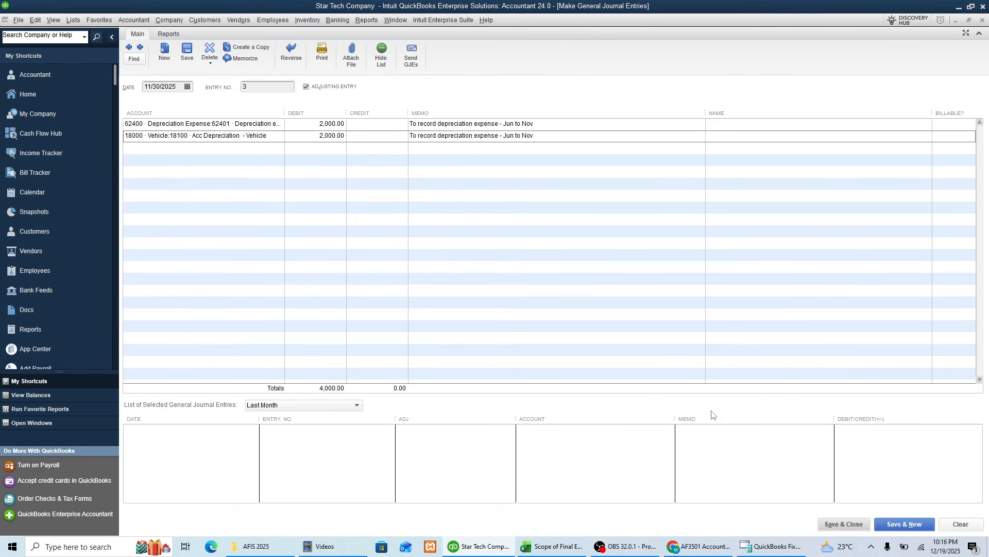
click(853, 525)
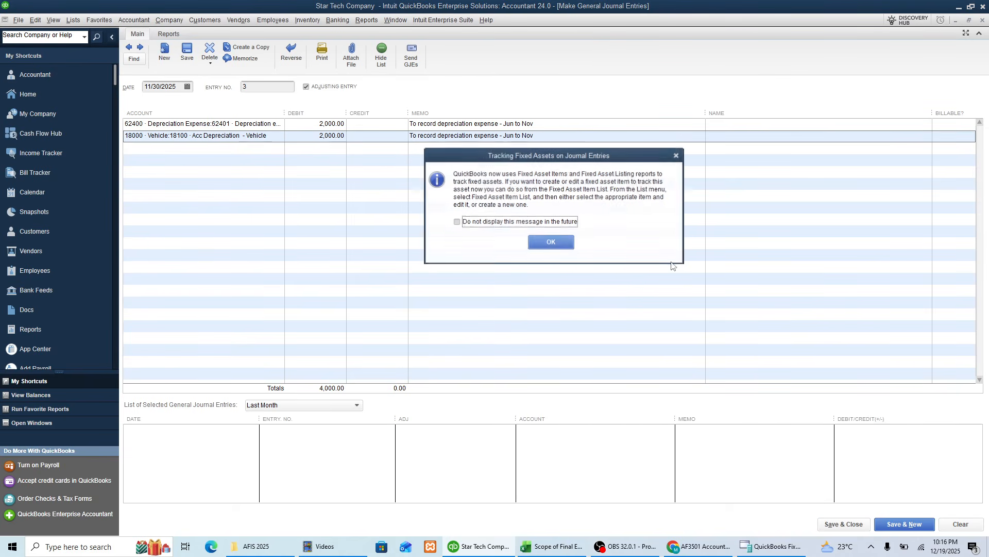
click(561, 246)
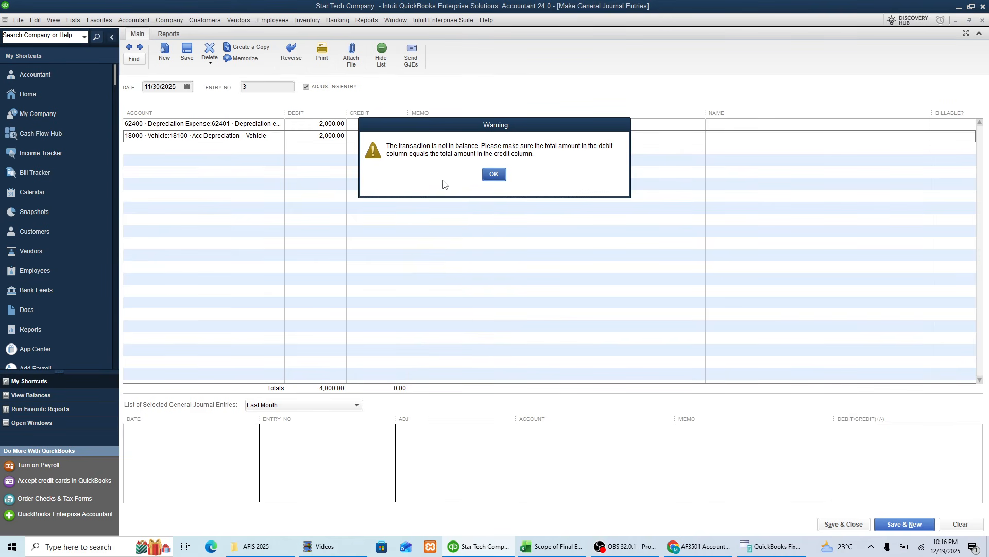
drag(488, 133, 565, 147)
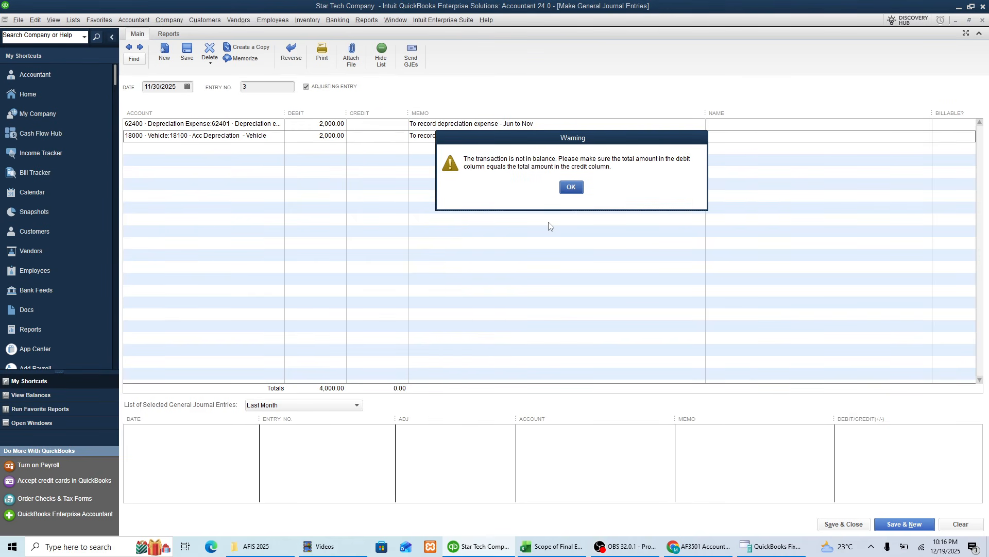
click(570, 187)
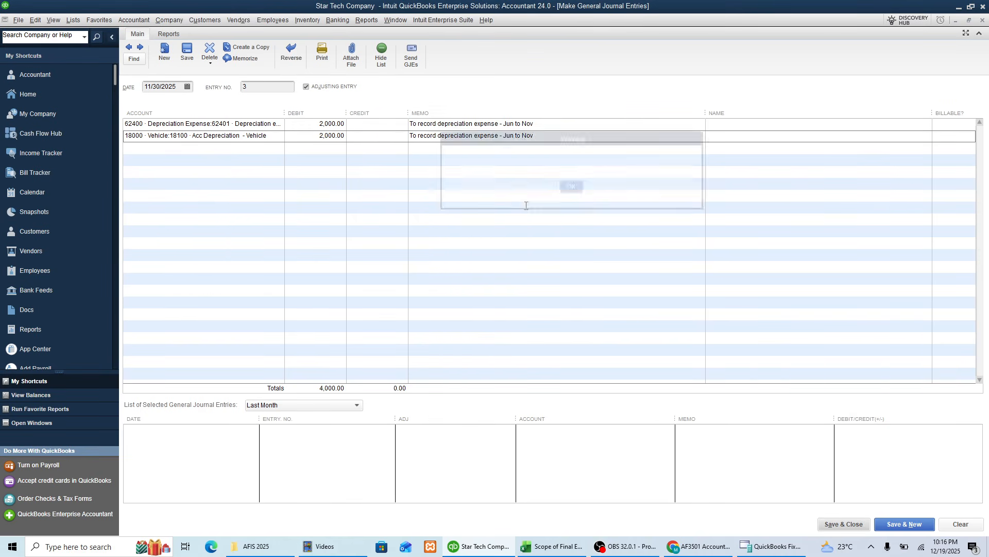
Step: Move the accumulated depreciation line's 2,000 from debit to credit, and save and close the journal entry
click(319, 140)
key(BackSpace)
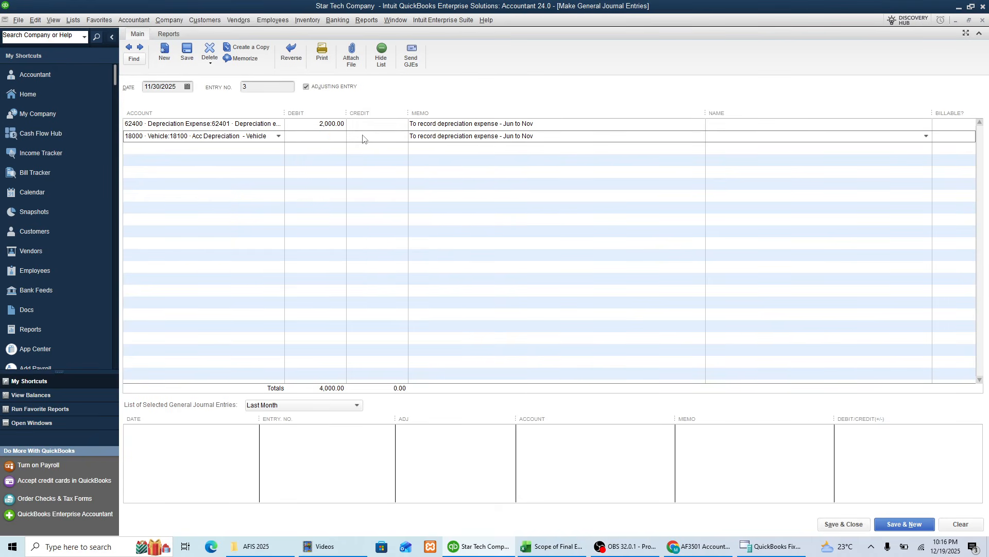
click(370, 137)
click(844, 524)
click(544, 242)
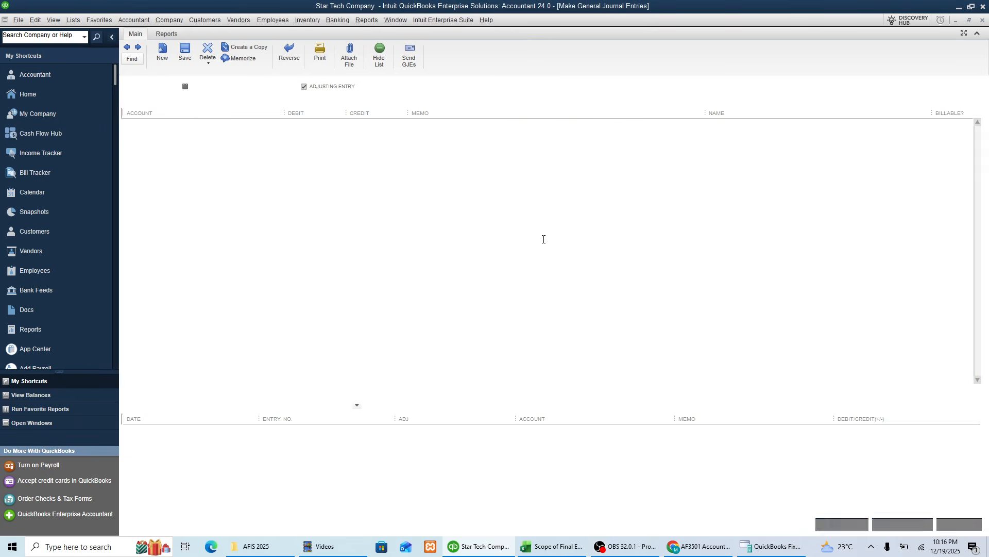
Step: Switch to QuickBooks Fixed Asset Manager and retry the action blocked by the server-busy dialog
click(773, 546)
click(454, 362)
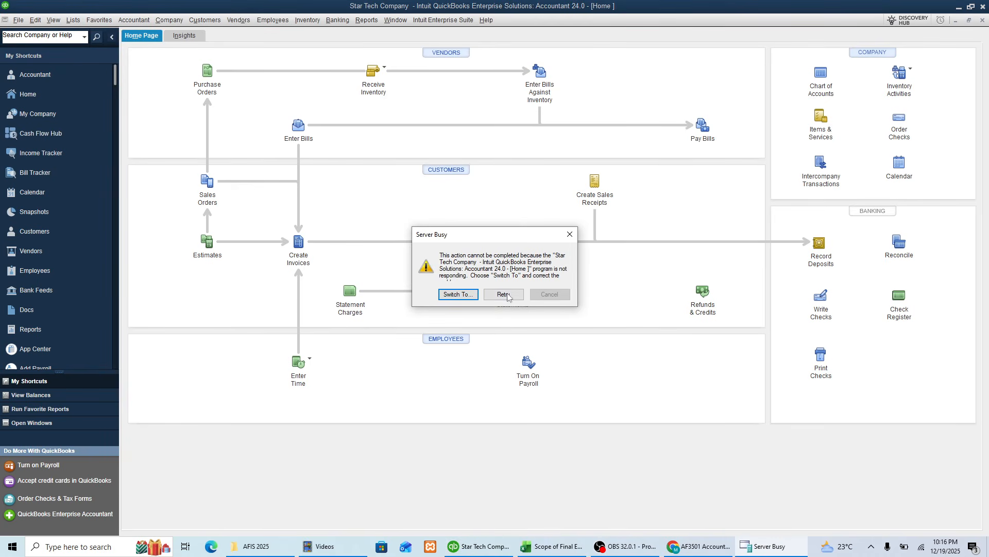
click(505, 294)
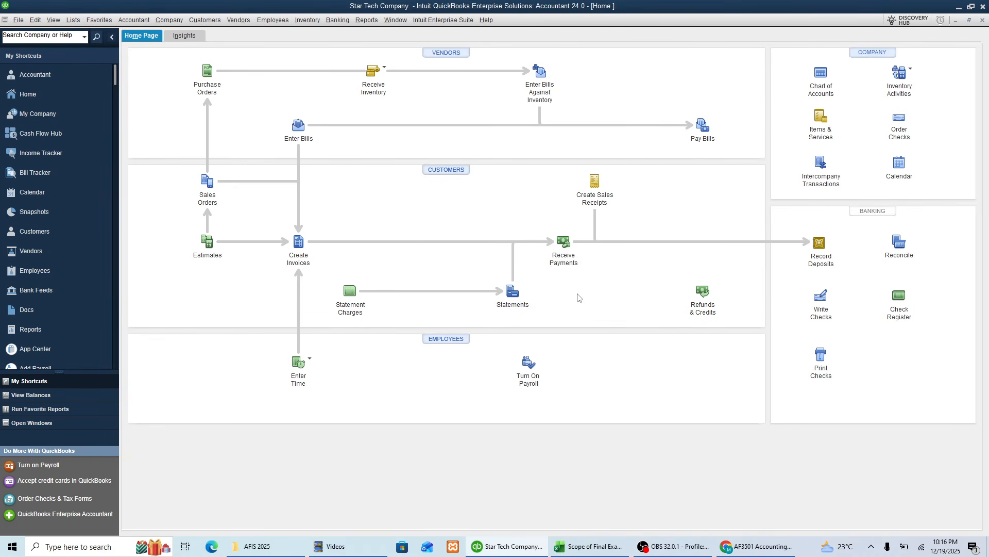
Step: Check the Trial Balance item in the Excel practice list, and open that report in QuickBooks for This Fiscal Year
click(554, 547)
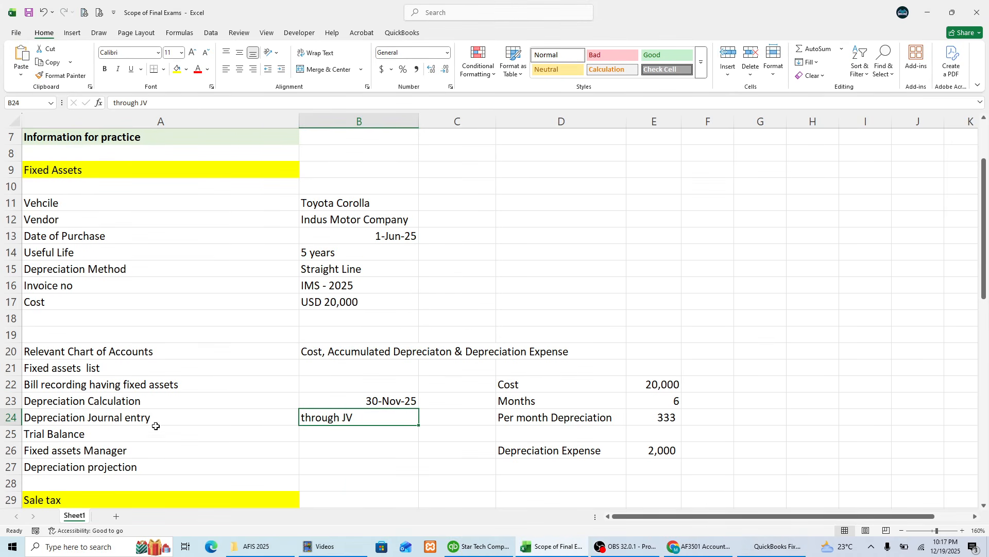
click(179, 436)
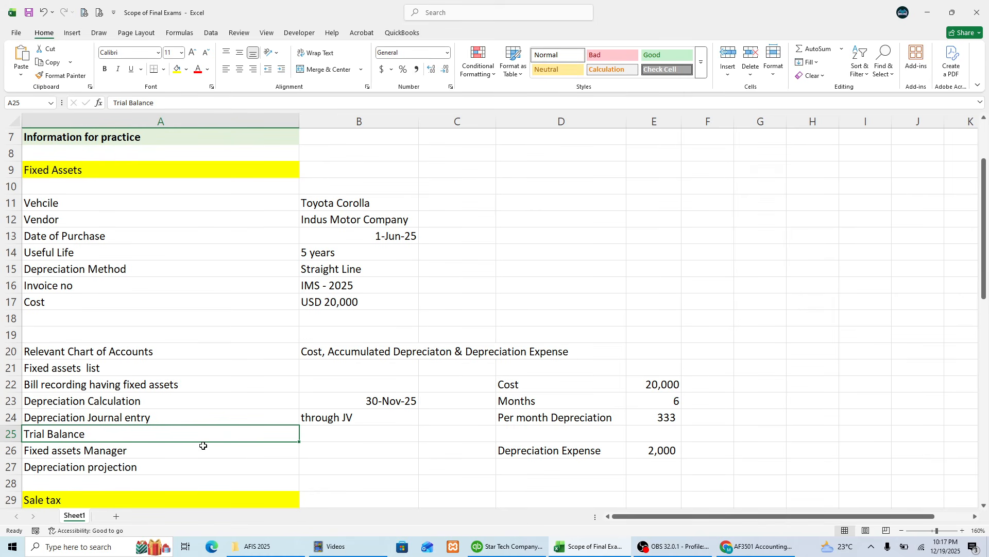
click(503, 545)
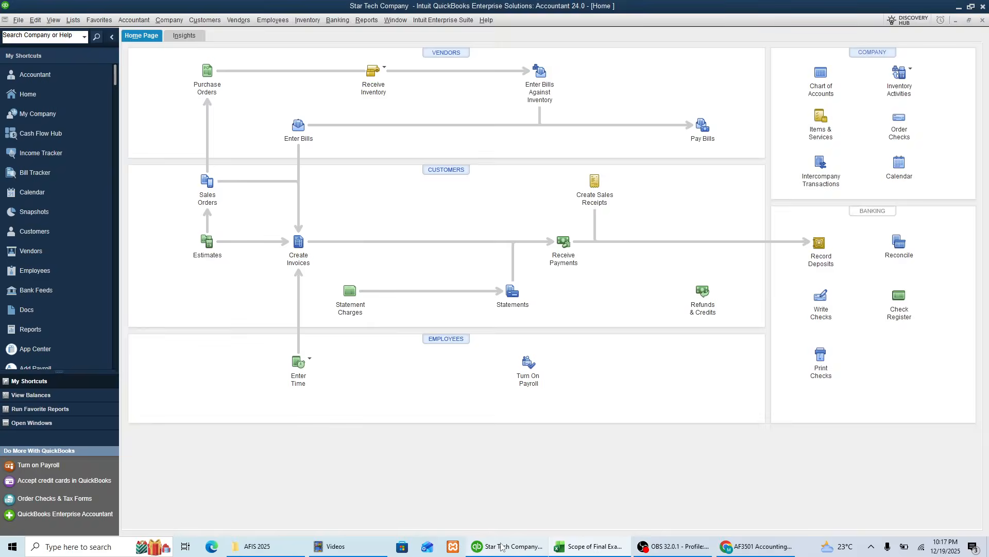
click(363, 19)
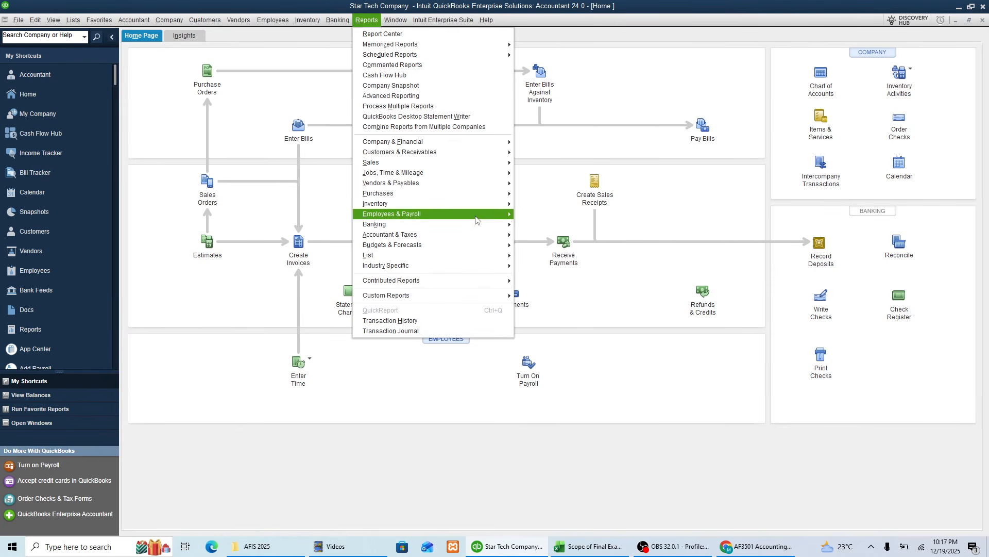
mouse_move(475, 220)
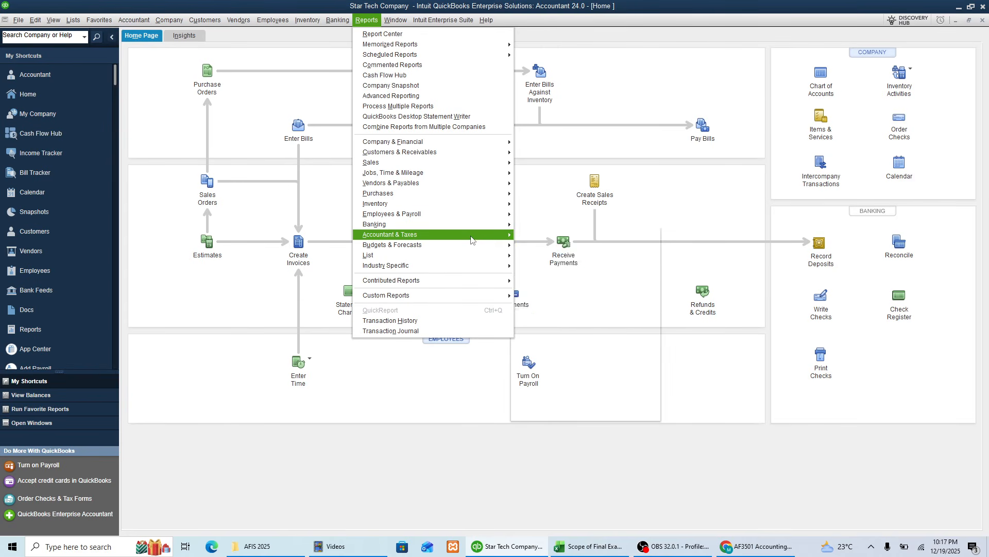
click(541, 245)
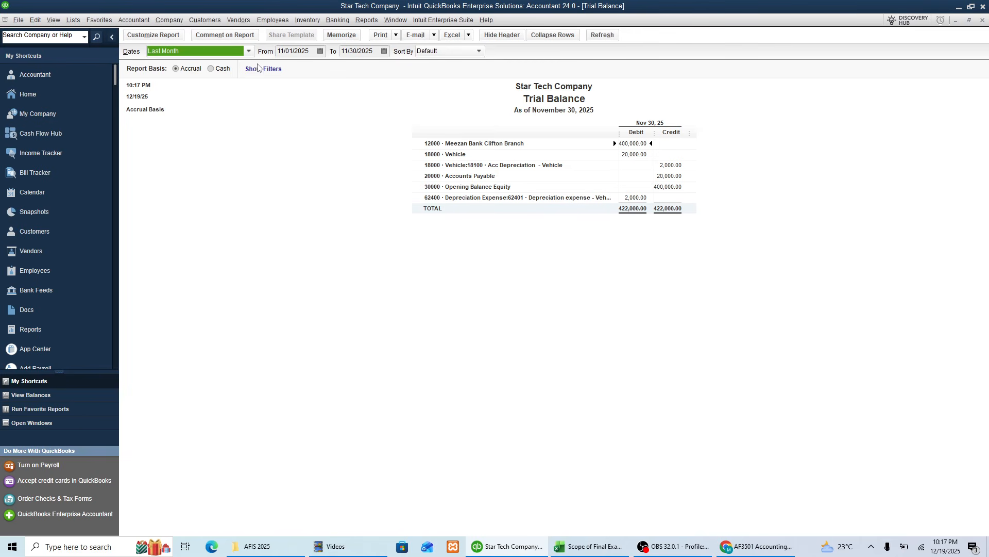
click(249, 51)
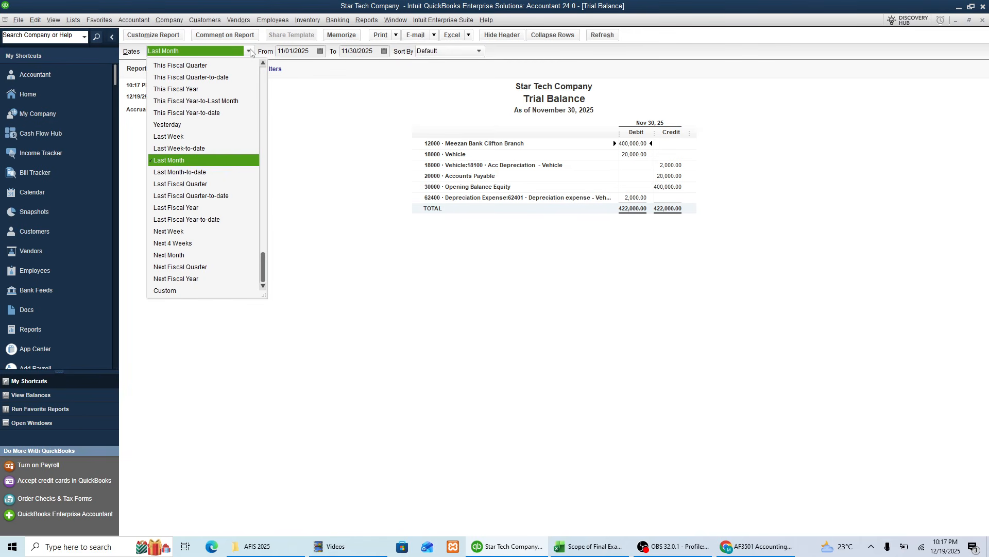
click(189, 89)
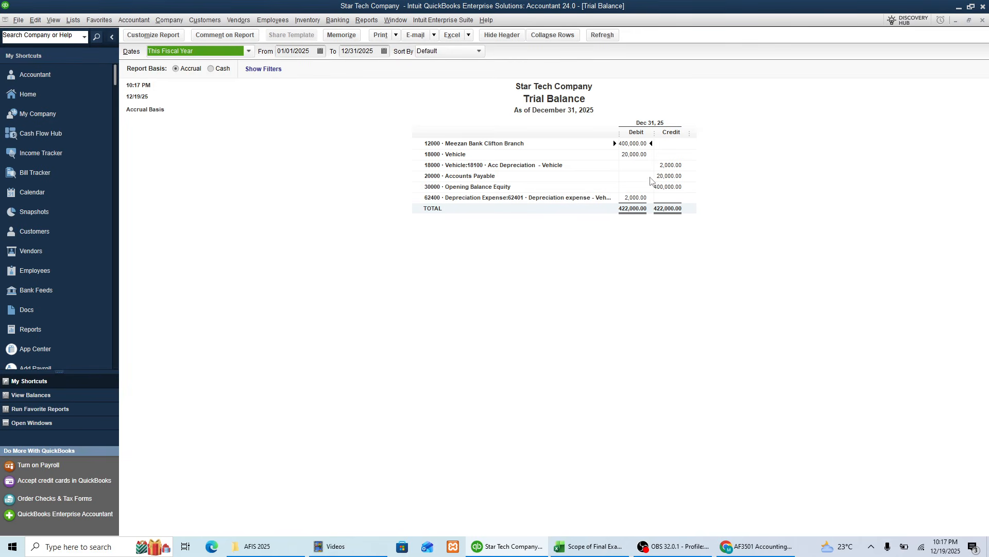
Step: Examine the trial balance amounts for Vehicle, Accounts Payable, depreciation expense and accumulated depreciation
click(639, 155)
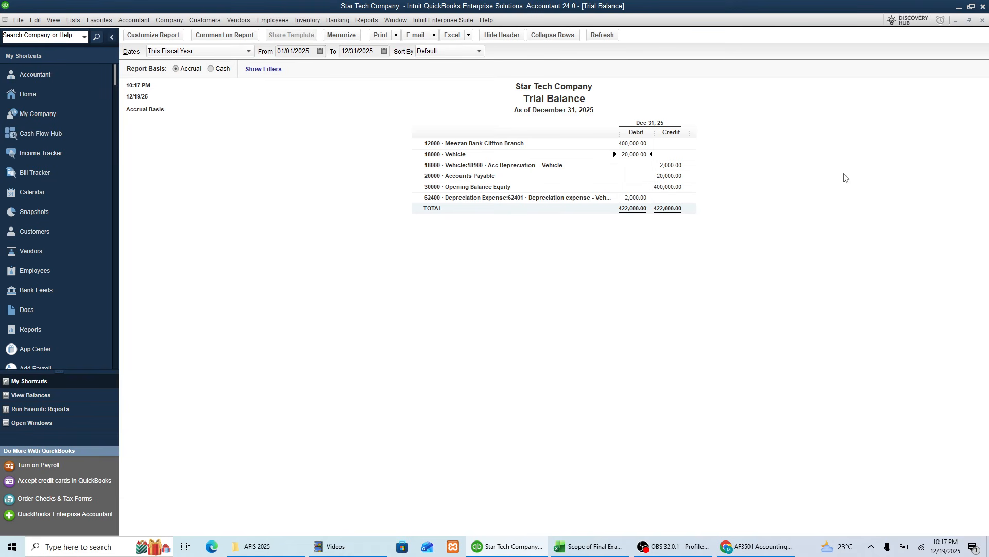
click(672, 176)
click(628, 198)
click(671, 165)
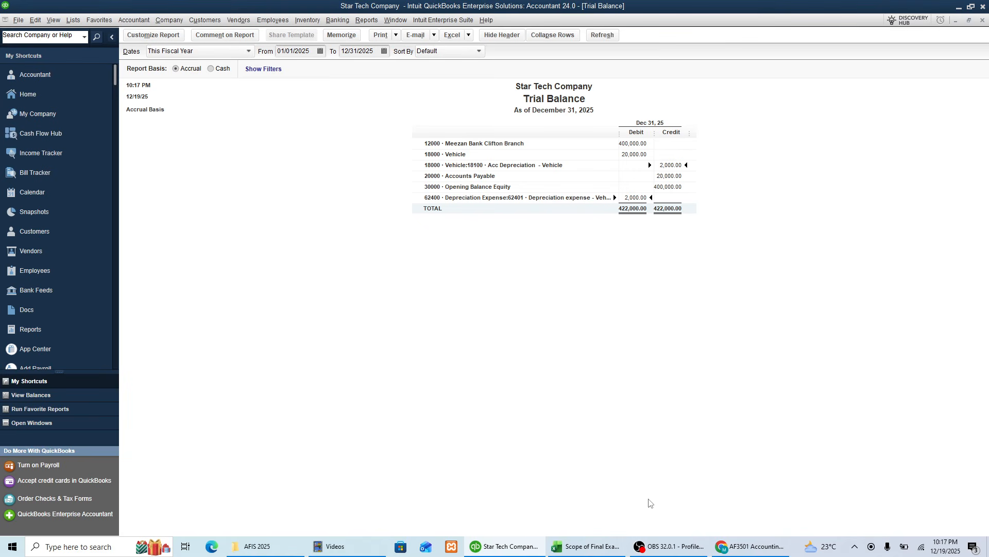
Step: Check the Fixed assets Manager item in the Excel list, and close the QuickBooks trial balance without memorizing it
click(580, 553)
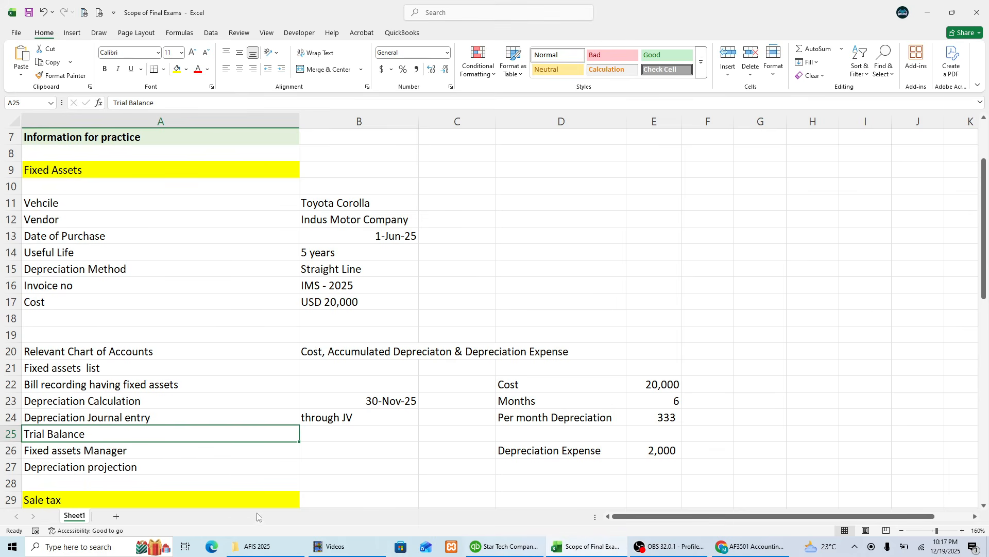
click(113, 454)
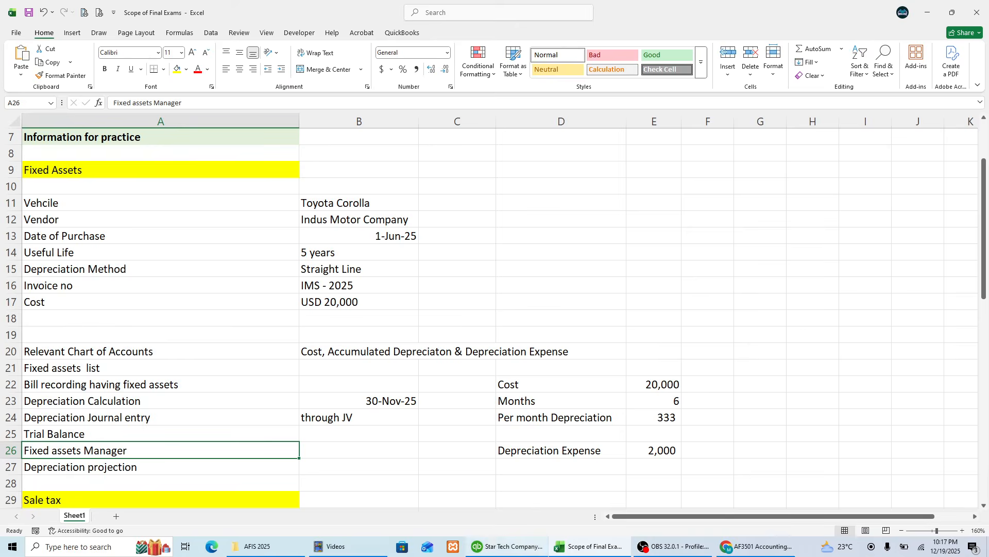
click(507, 553)
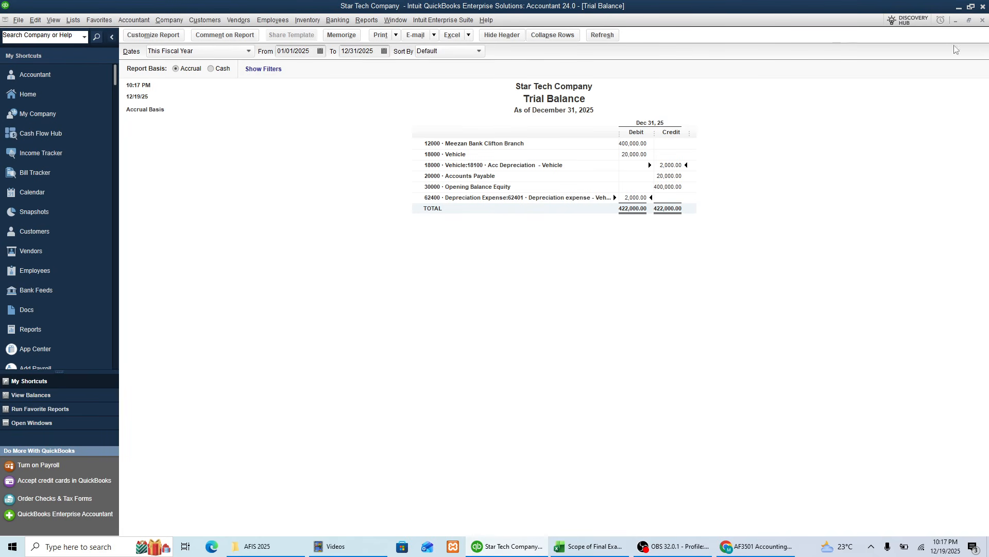
click(982, 20)
click(548, 229)
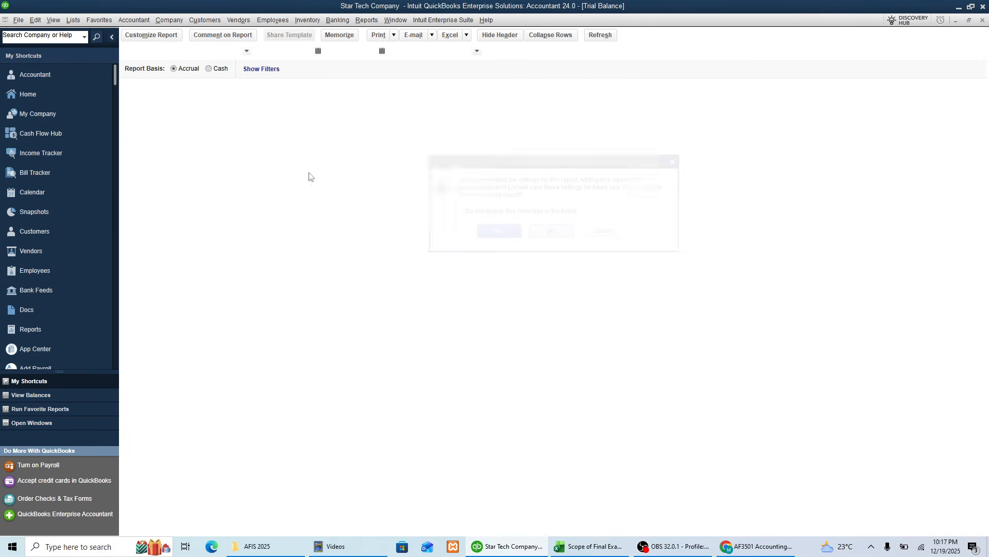
Step: Open QuickBooks Fixed Asset Manager from the company file and dismiss the Asset Synchronization Log
click(170, 20)
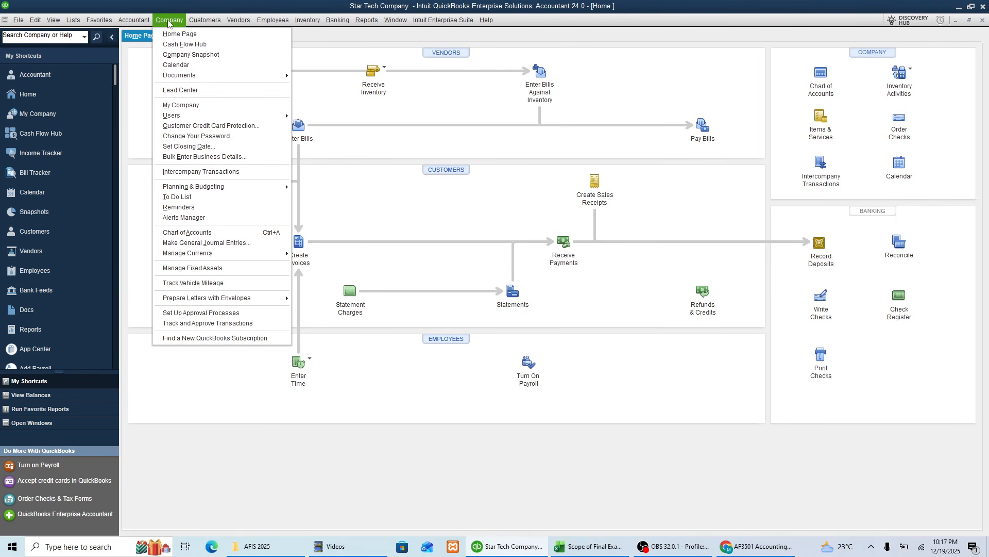
click(198, 268)
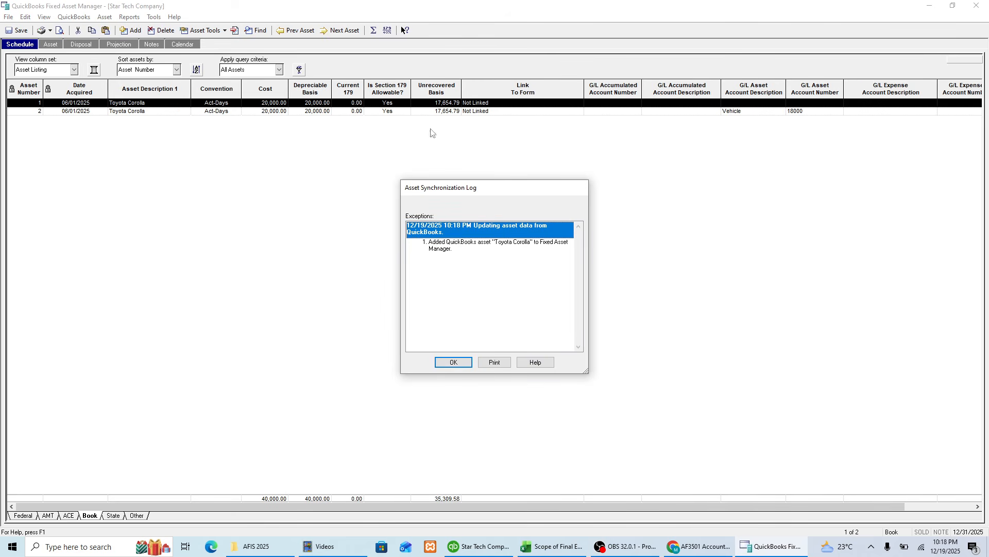
click(454, 362)
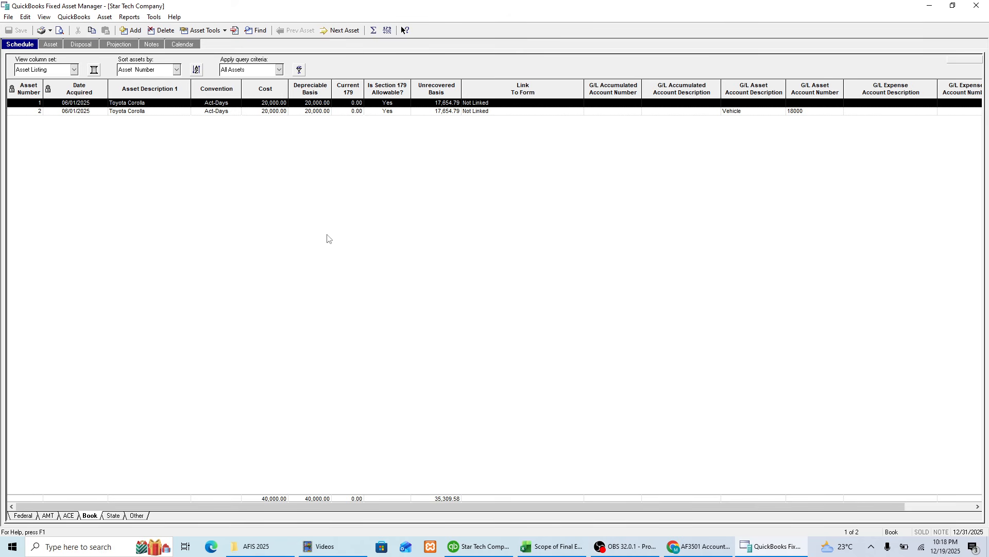
Step: Delete the duplicate Toyota Corolla, asset number 1, from the asset schedule, keeping the one assigned to account 18000
click(108, 114)
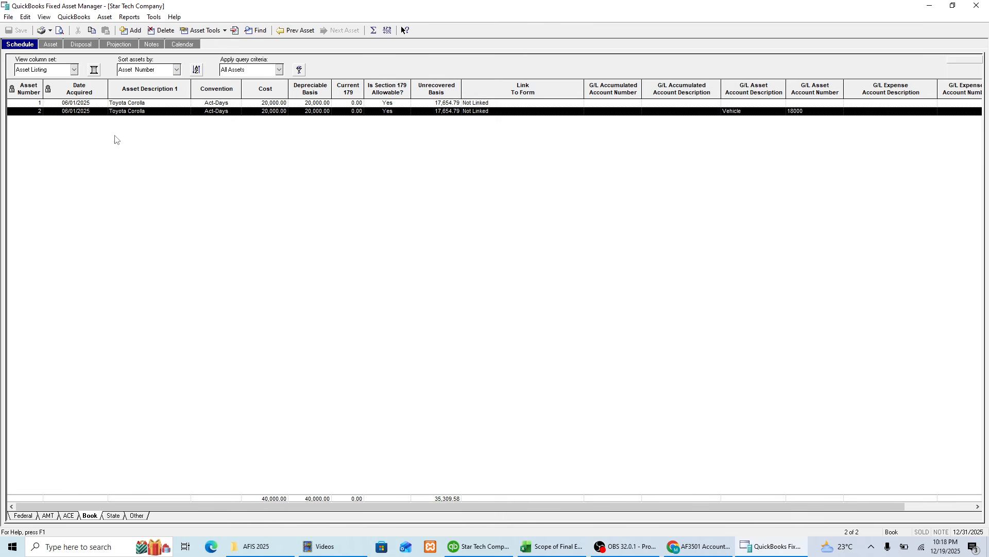
click(60, 104)
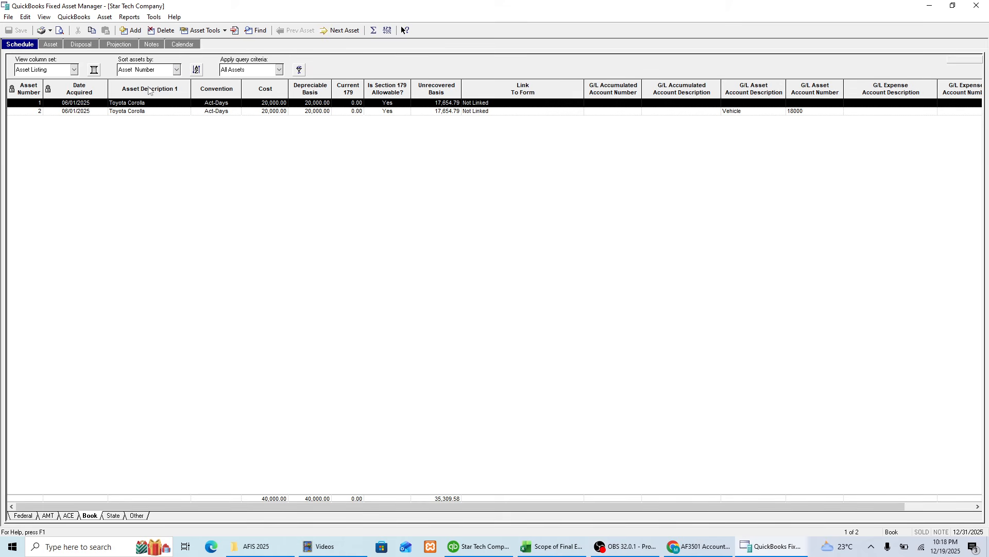
click(166, 32)
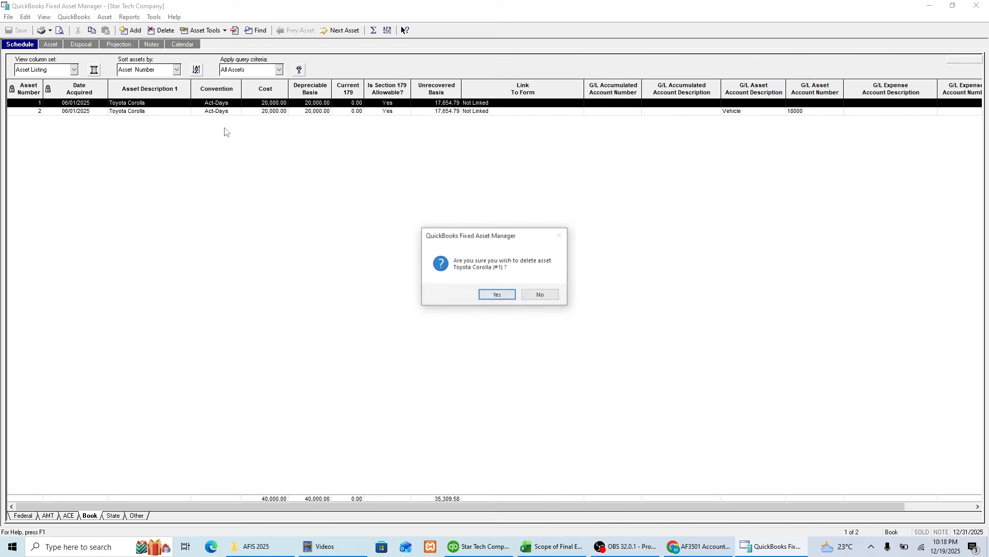
click(488, 296)
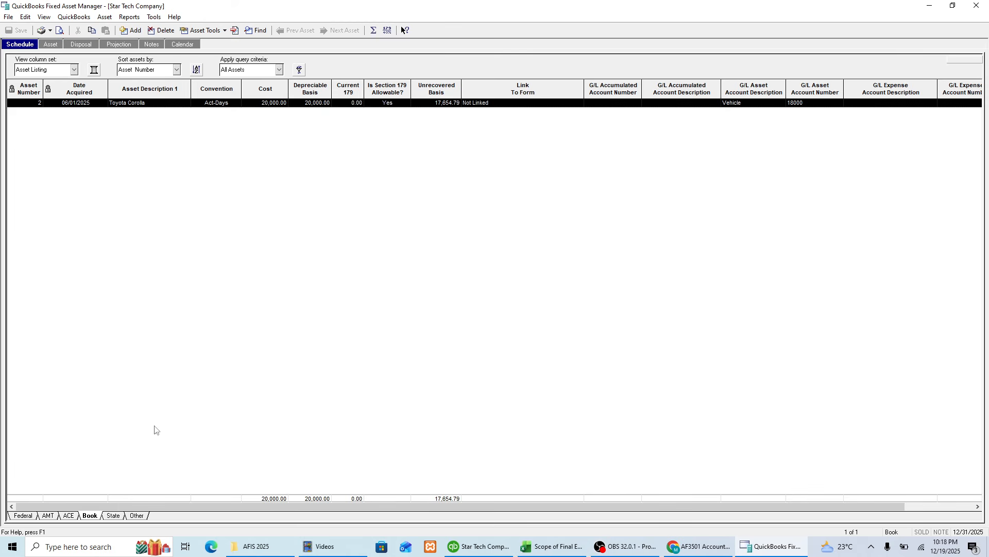
Step: Compare the Toyota Corolla's schedule on the Federal, ACE and Book bases, ending on Book
click(25, 515)
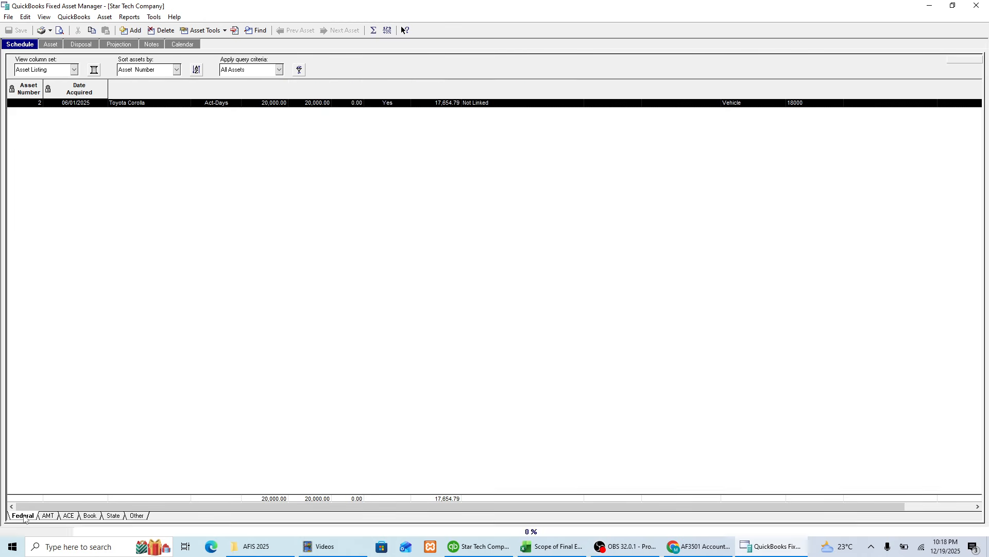
click(72, 515)
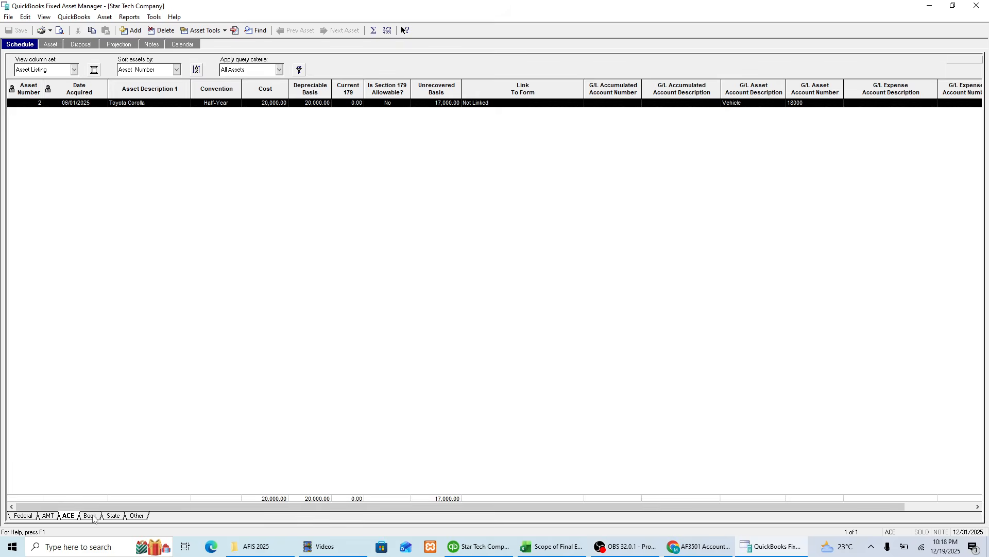
click(89, 515)
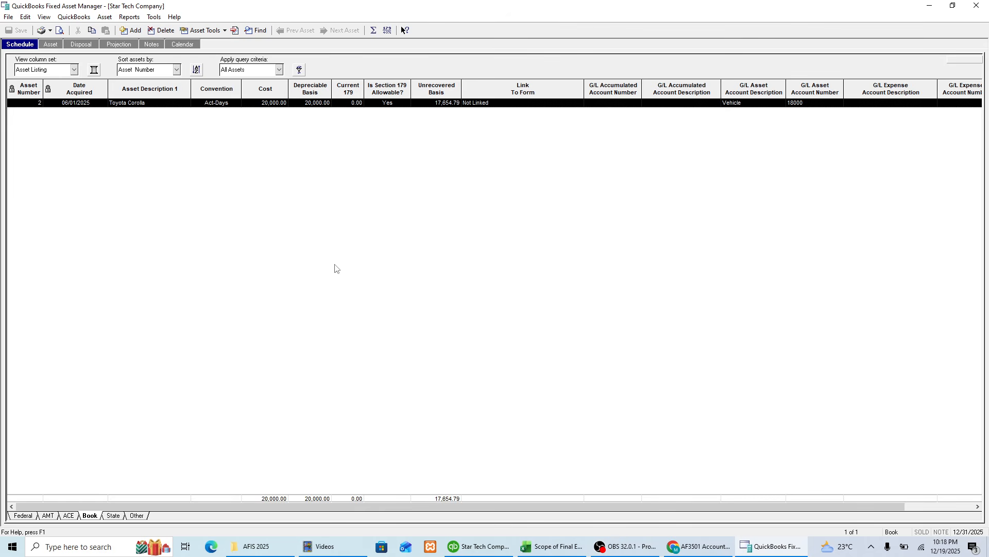
Step: Check the Depreciation projection item in Excel, and open the Toyota Corolla's Book projection in Fixed Asset Manager
click(552, 546)
click(94, 471)
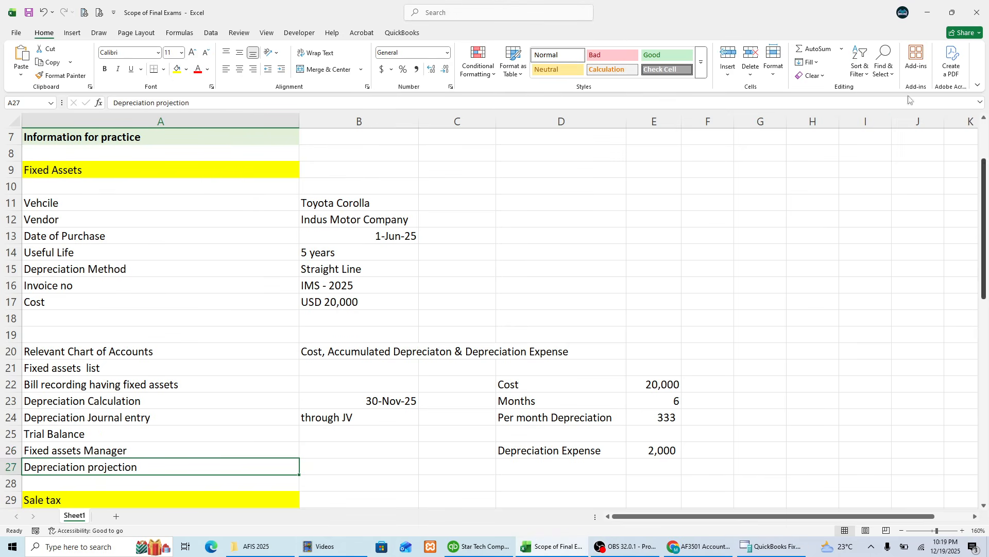
click(926, 10)
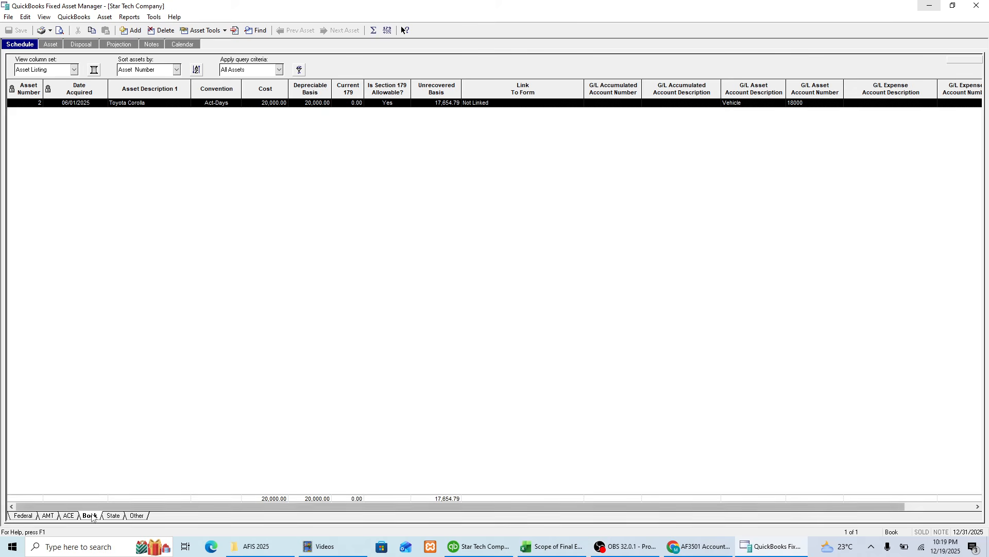
click(126, 45)
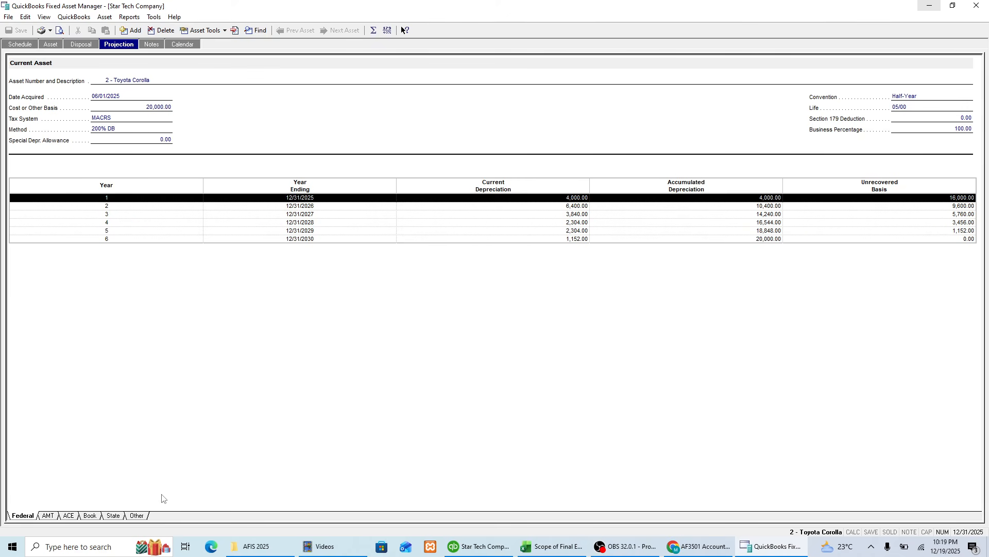
click(86, 516)
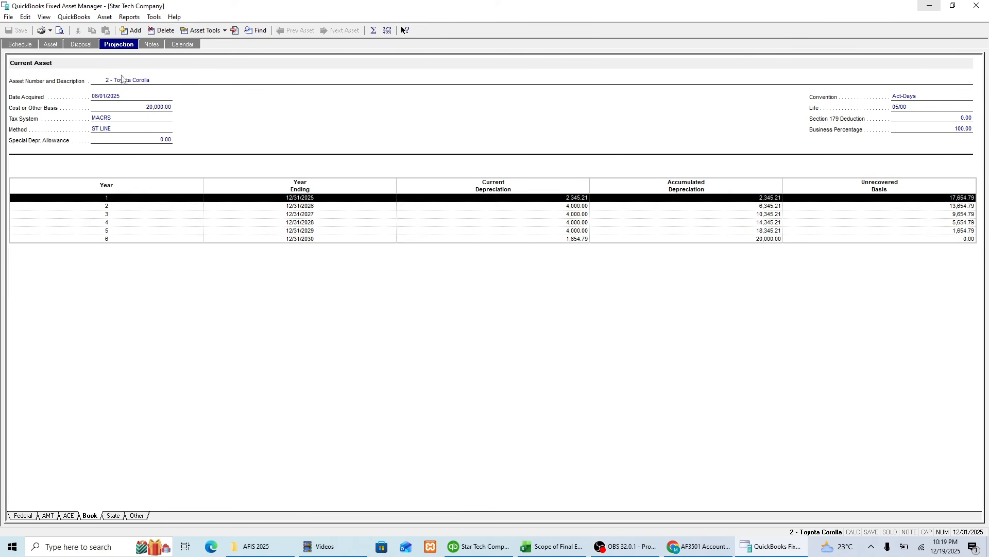
Step: Examine the Book projection's depreciation for the years ending 12/31/2025 and 12/31/2026
click(526, 207)
click(526, 198)
click(290, 207)
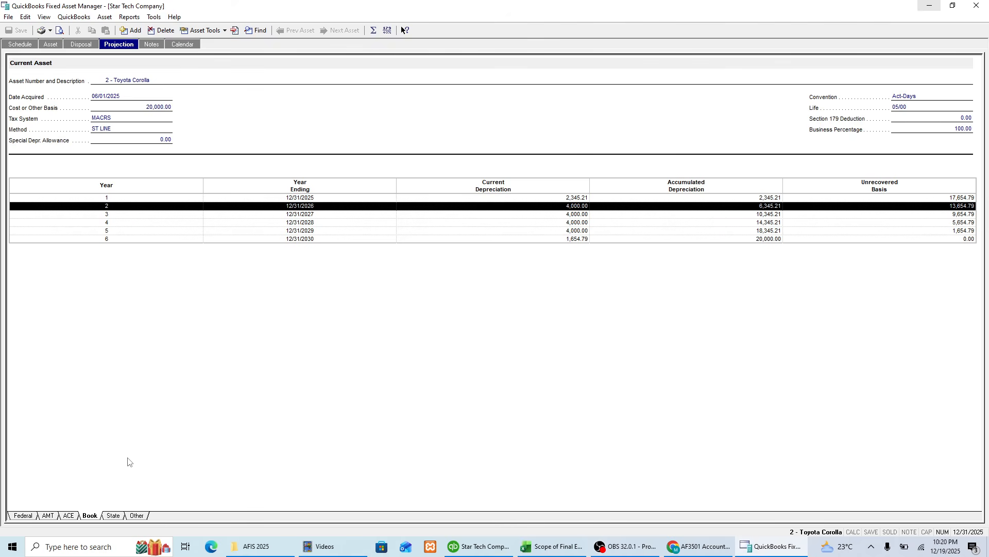
Step: Compare the State projection with the Book projection, and return to the practice list in Excel
click(37, 513)
click(124, 517)
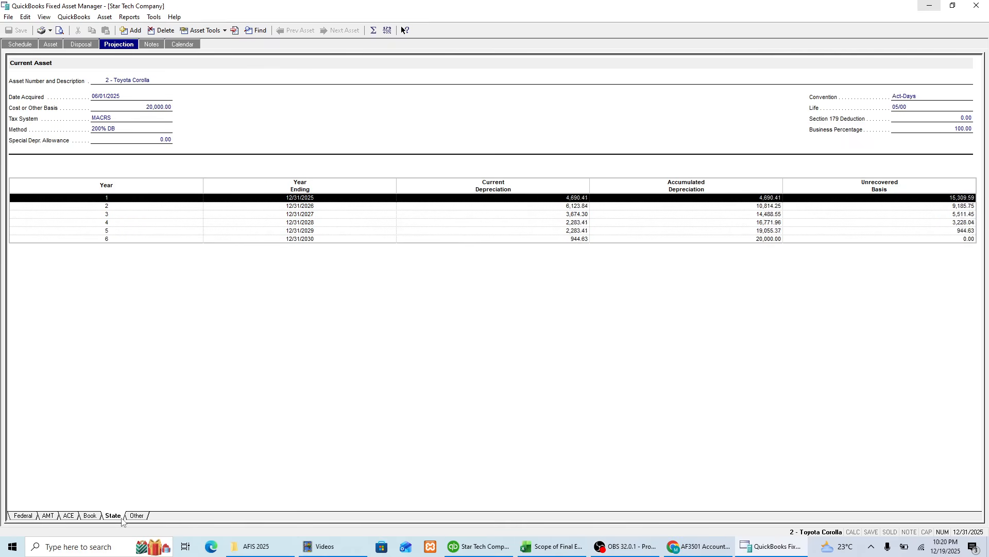
click(90, 516)
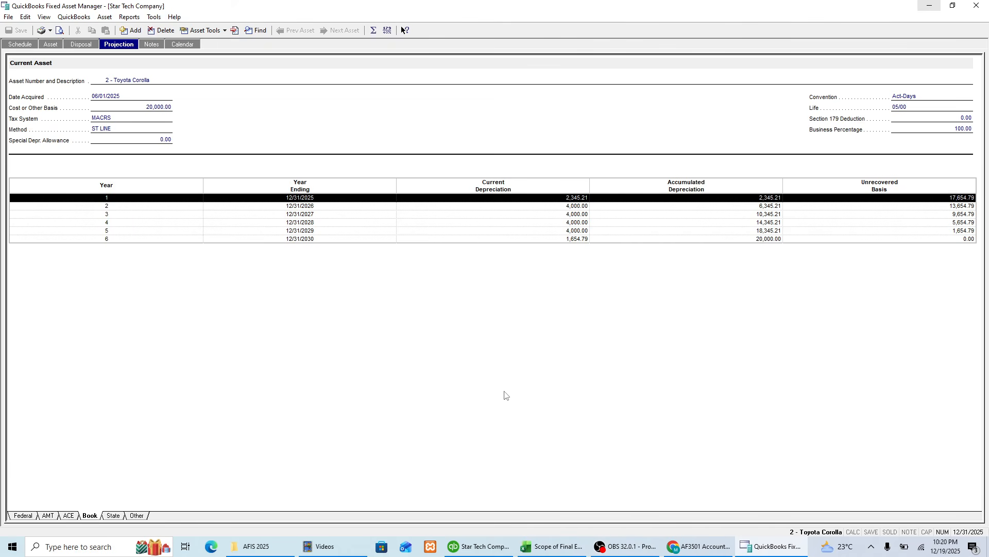
click(537, 547)
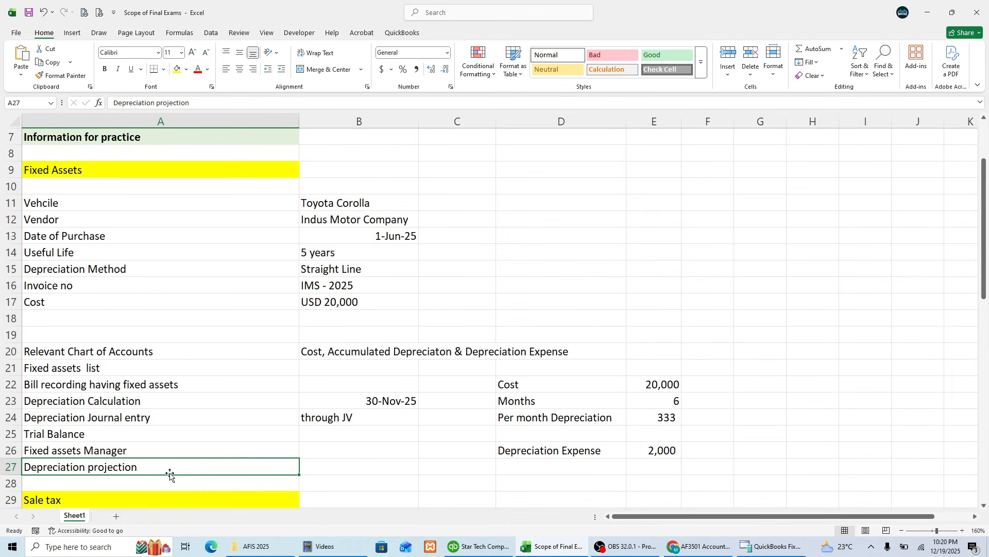